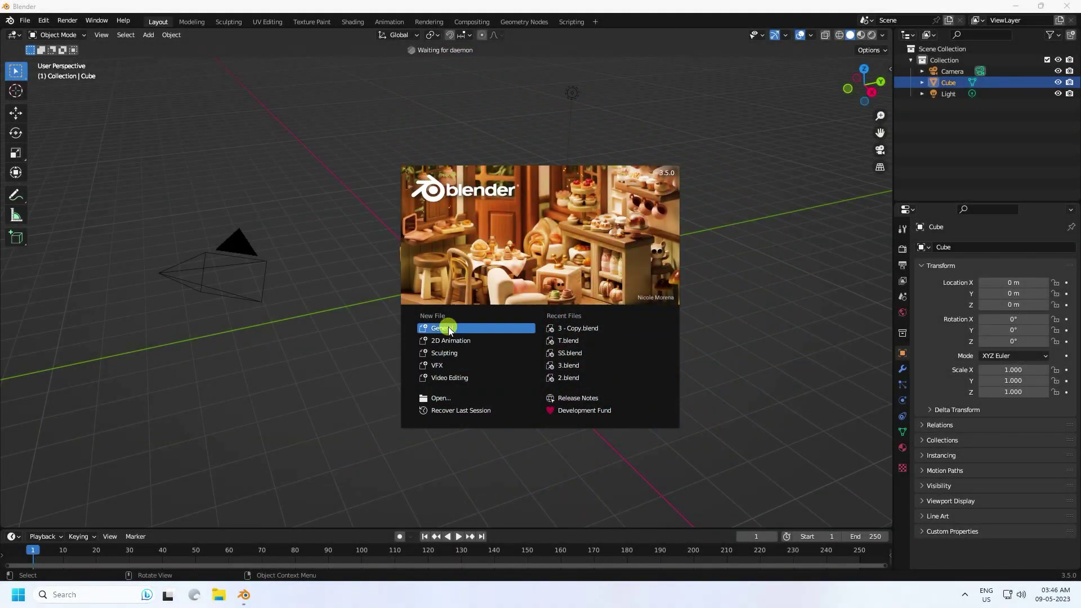
Dismiss the splash screen and delete the default camera, cube and light from the scene
{"action": "left_click", "coordinate": [412, 325]}
{"action": "left_click_drag", "start_coordinate": [100, 169], "coordinate": [723, 389]}
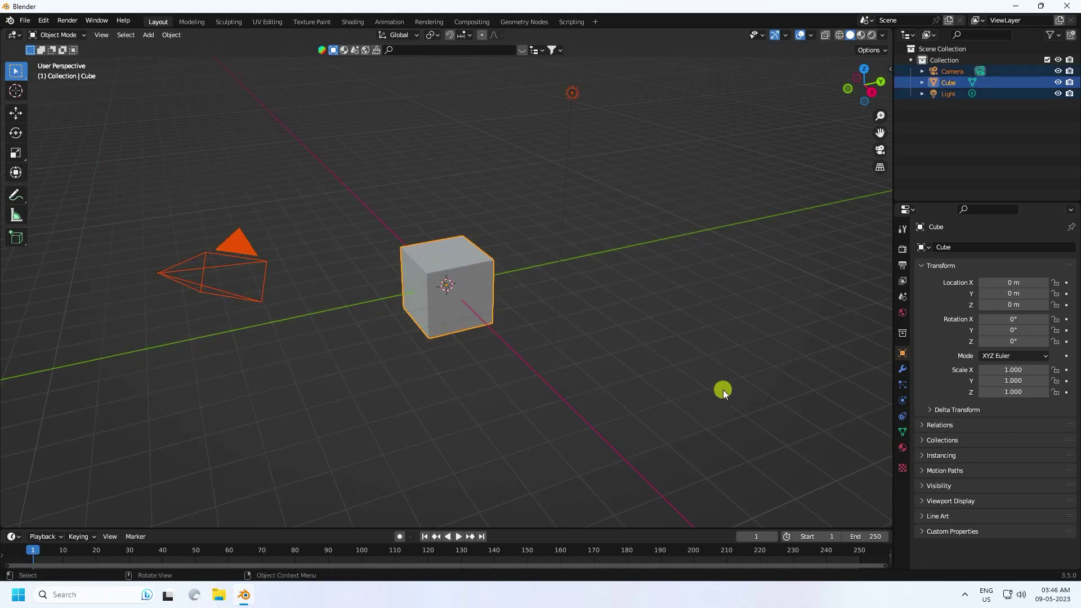
{"action": "key", "text": "Delete"}
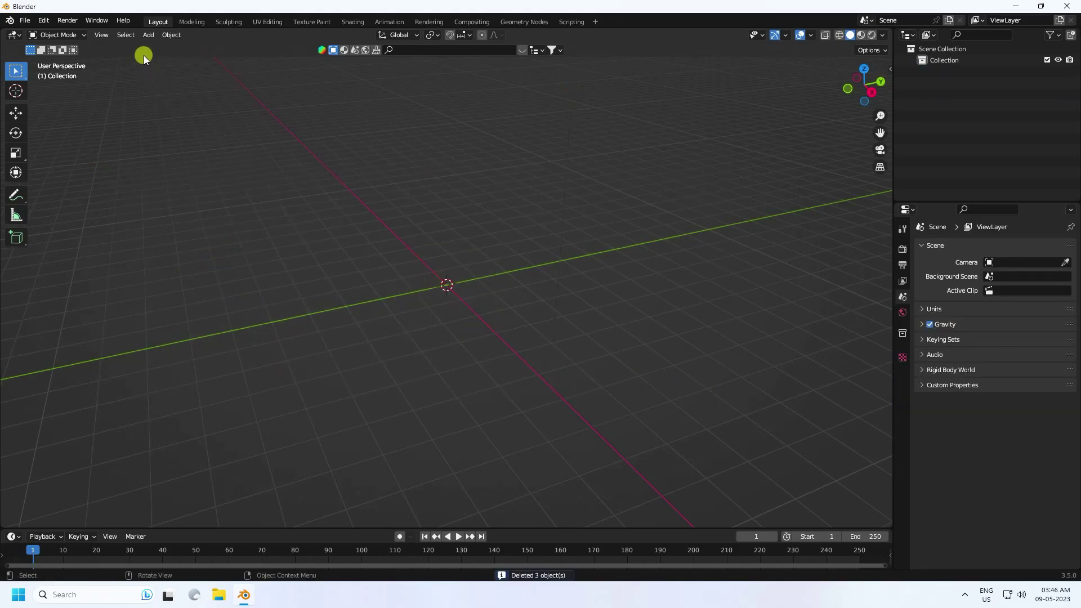
Add an ico sphere mesh at the world origin with a radius of 0.3 m
{"action": "left_click", "coordinate": [144, 36]}
{"action": "mouse_move", "coordinate": [153, 50]}
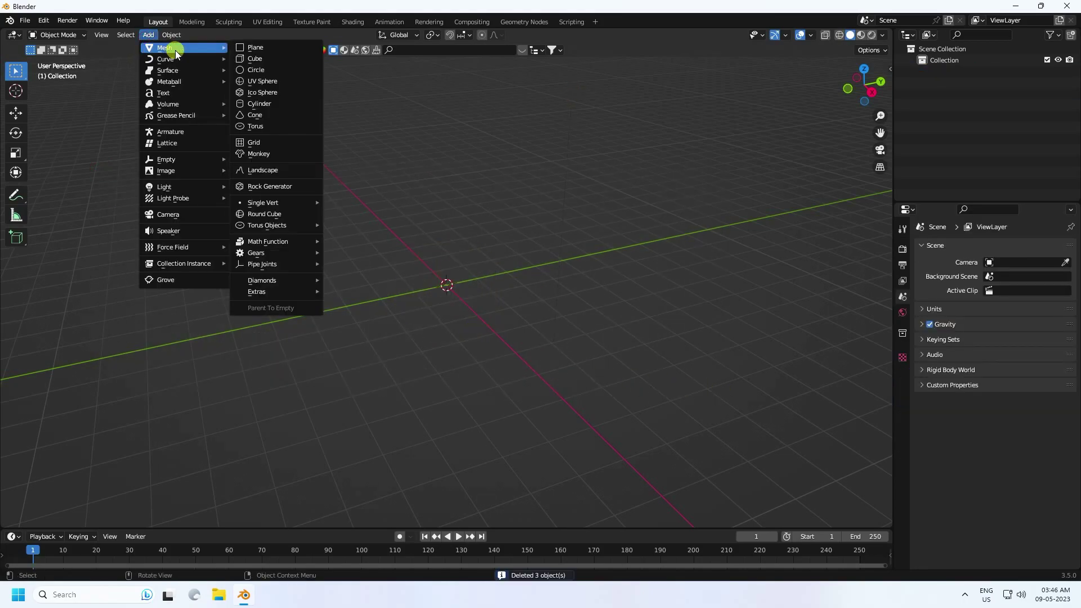
{"action": "left_click", "coordinate": [269, 92]}
{"action": "scroll", "coordinate": [454, 242], "scroll_direction": "up", "scroll_amount": 5}
{"action": "middle_click_drag", "start_coordinate": [453, 242], "coordinate": [366, 311]}
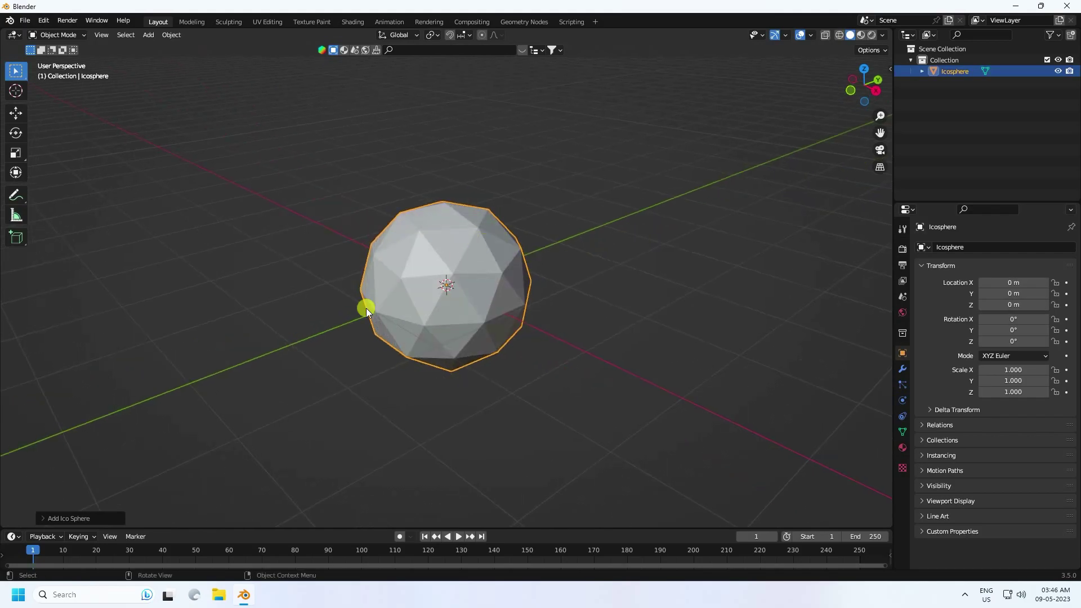
{"action": "left_click", "coordinate": [47, 523]}
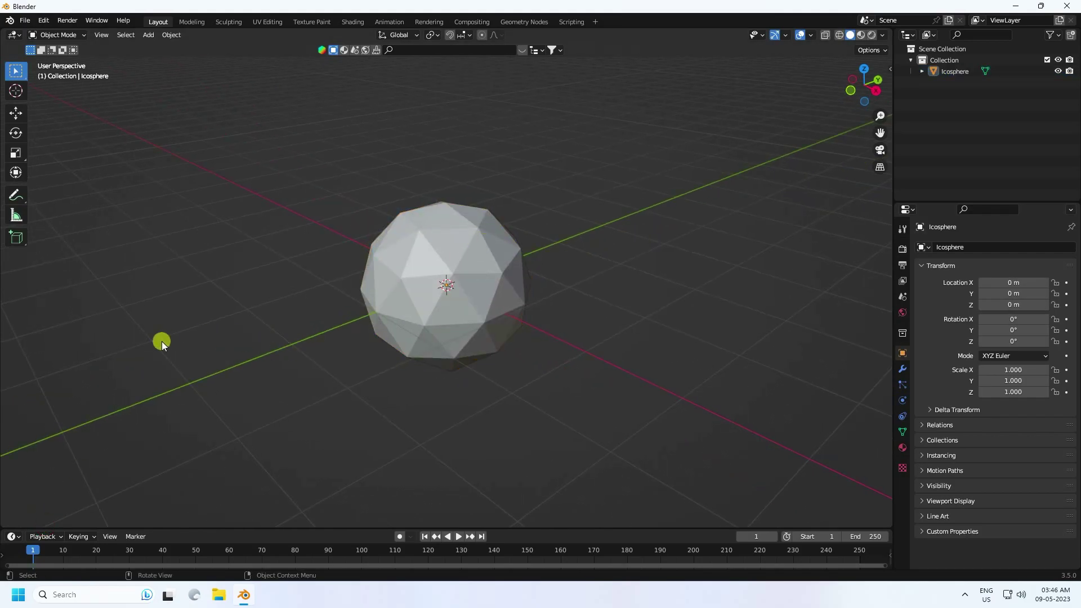
{"action": "key", "text": "F9"}
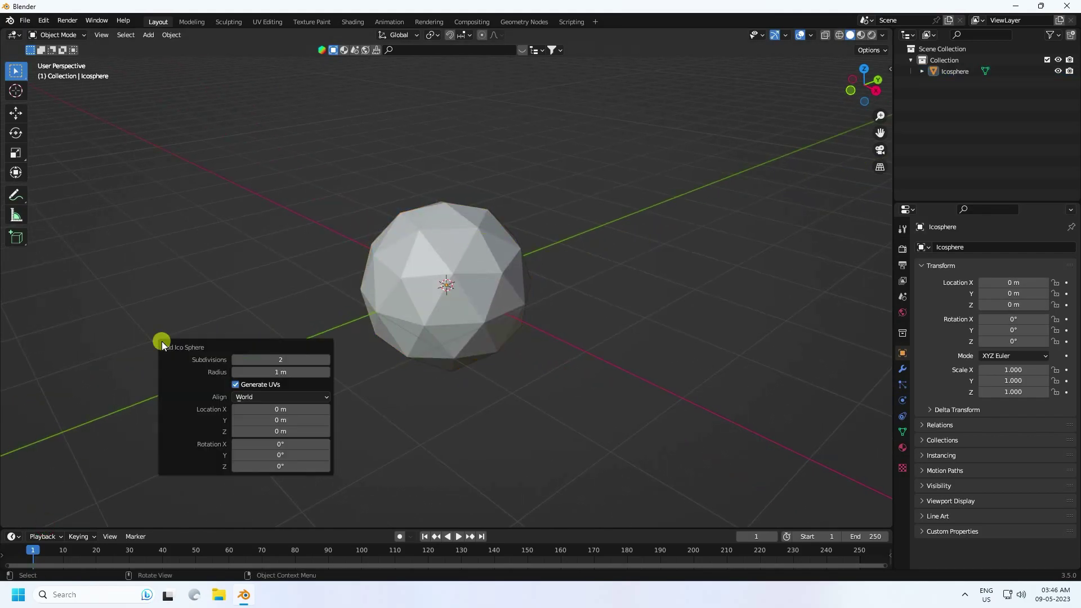
{"action": "left_click", "coordinate": [294, 375]}
{"action": "type", "text": "0.3"}
{"action": "key", "text": "Return"}
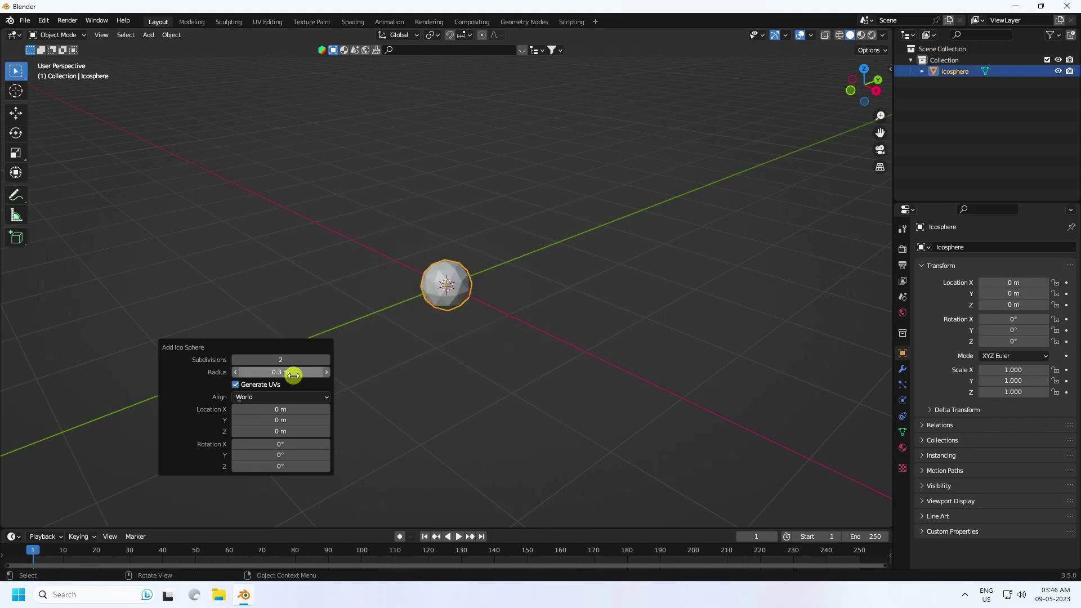
Raise the ico sphere's subdivisions to 4
{"action": "key", "text": "ctrl+z"}
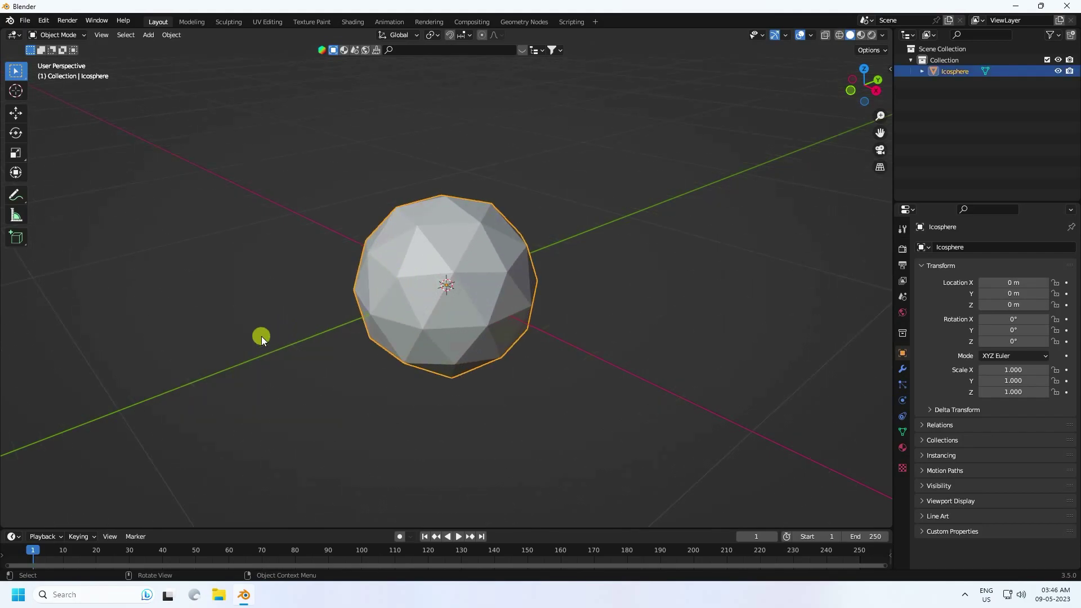
{"action": "key", "text": "F9"}
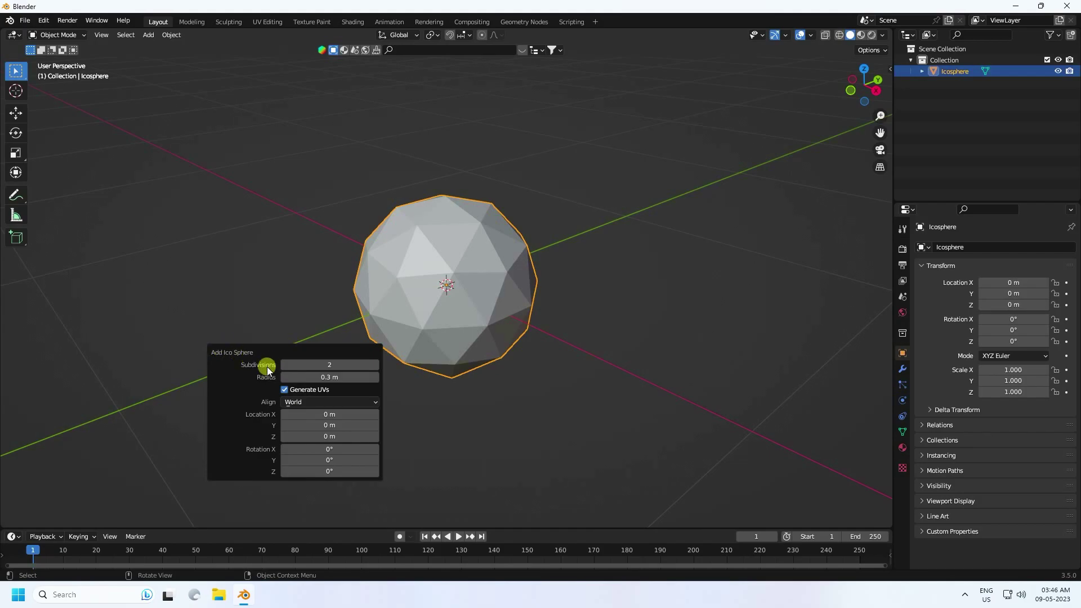
{"action": "left_click", "coordinate": [374, 365]}
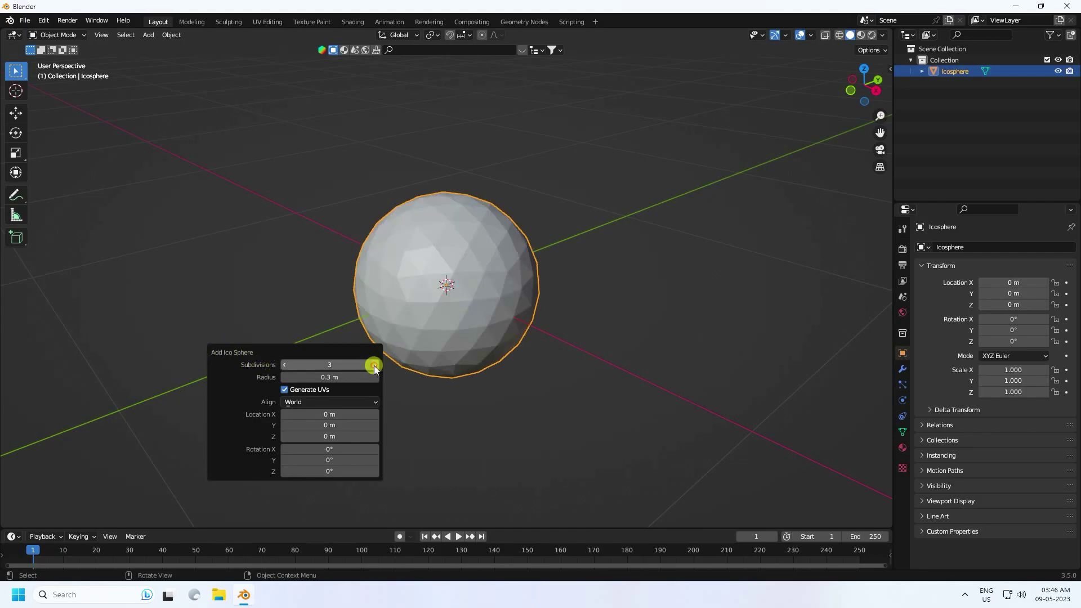
{"action": "left_click", "coordinate": [374, 366]}
Apply Shade Smooth to the ico sphere
{"action": "middle_click_drag", "start_coordinate": [424, 254], "coordinate": [489, 270]}
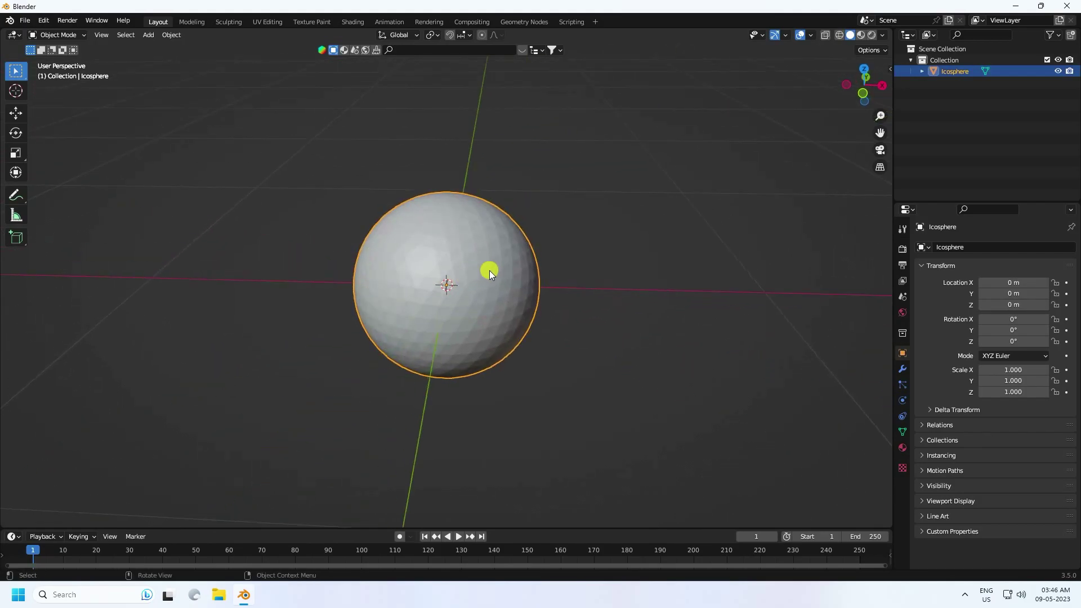
{"action": "right_click", "coordinate": [499, 239]}
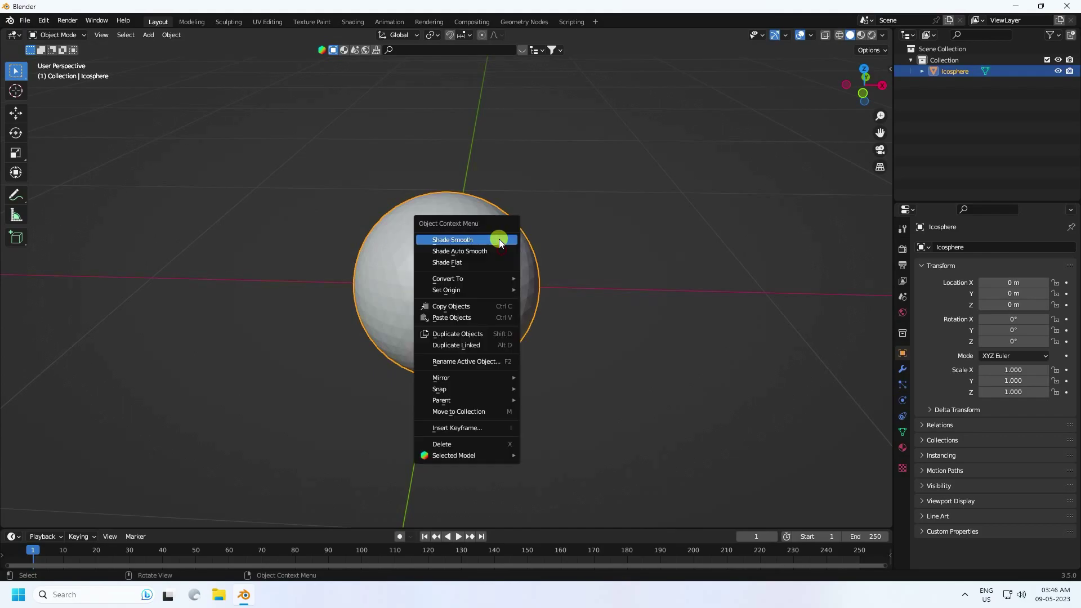
{"action": "left_click", "coordinate": [452, 238]}
Add a Harmonic force field at the world origin
{"action": "scroll", "coordinate": [458, 293], "scroll_direction": "down", "scroll_amount": 5}
{"action": "middle_click_drag", "start_coordinate": [460, 299], "coordinate": [440, 315]}
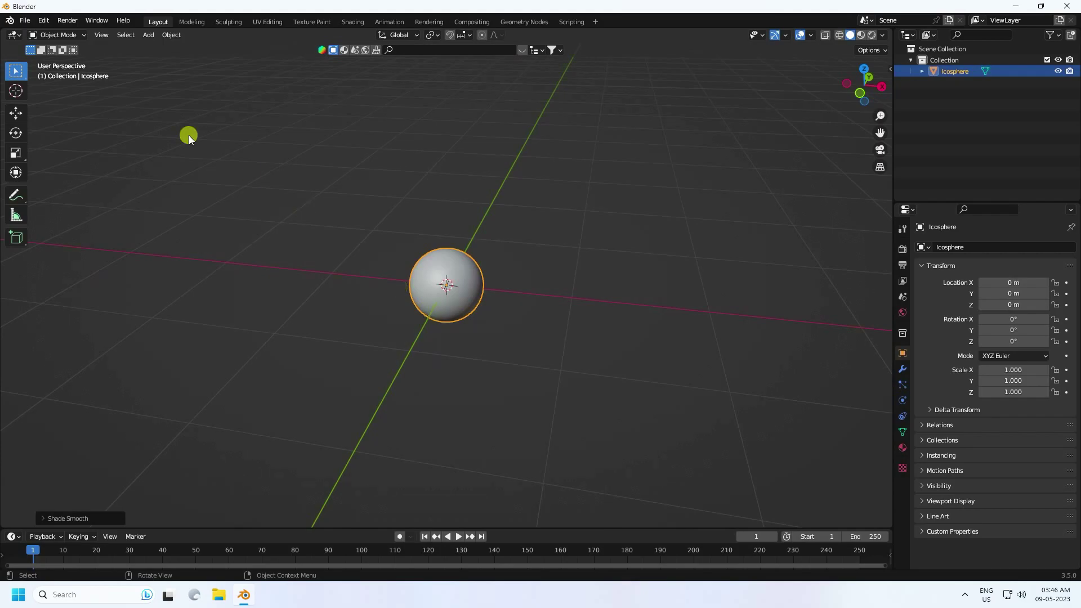
{"action": "left_click", "coordinate": [148, 35]}
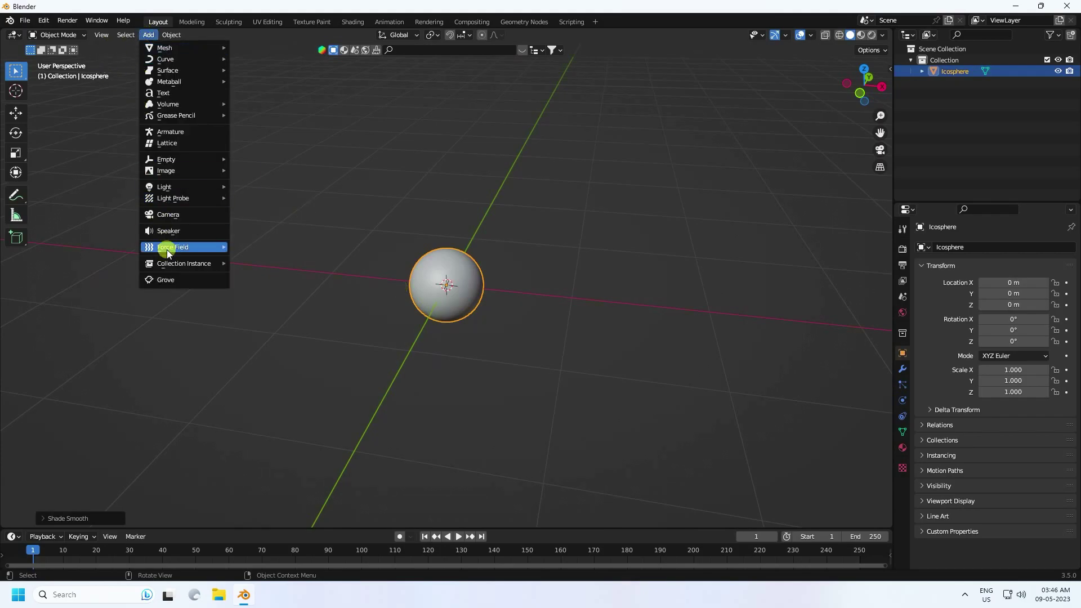
{"action": "mouse_move", "coordinate": [168, 246]}
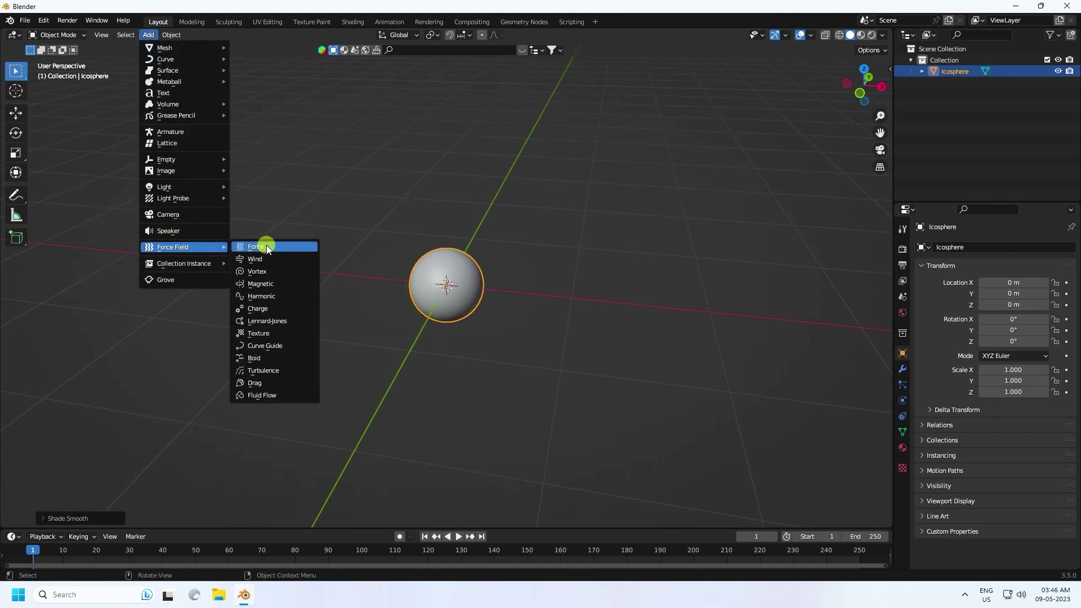
{"action": "left_click", "coordinate": [270, 297]}
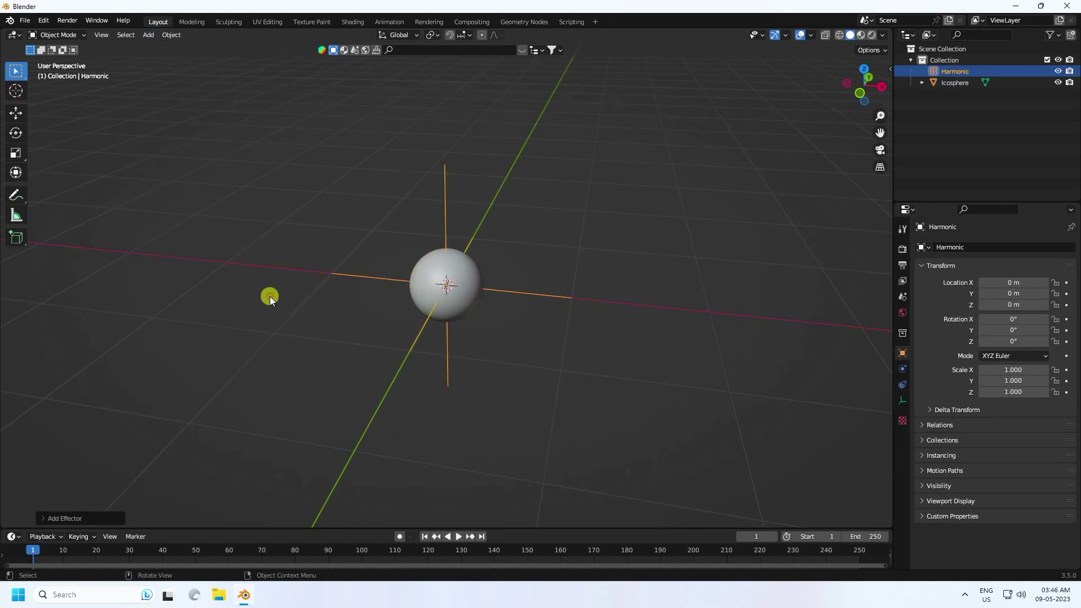
Set the Harmonic force field's strength to 300 and its seed to 5
{"action": "left_click", "coordinate": [901, 370]}
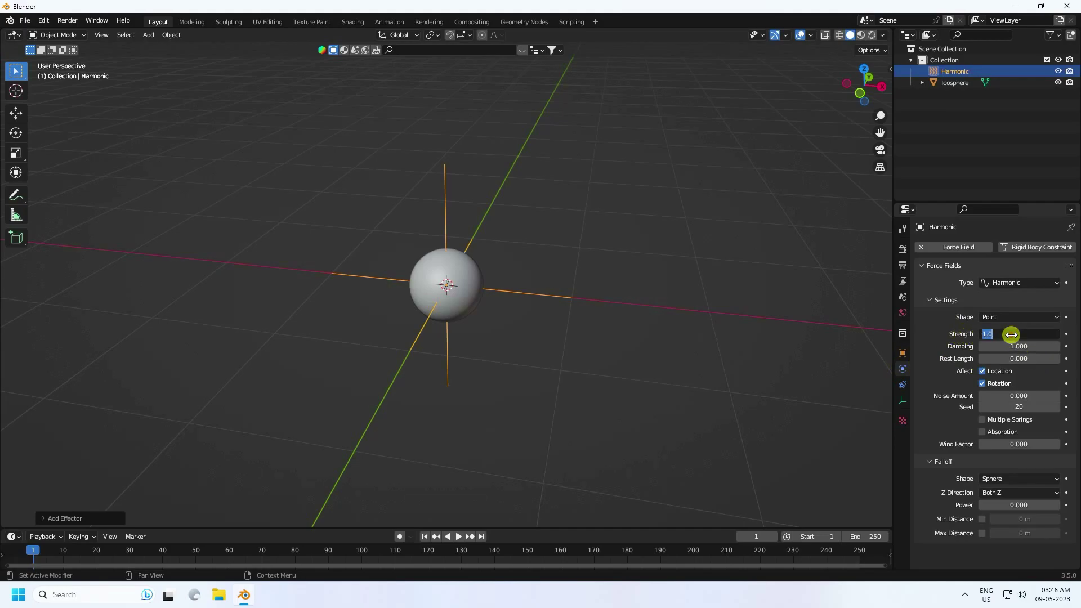
{"action": "key", "text": "Return"}
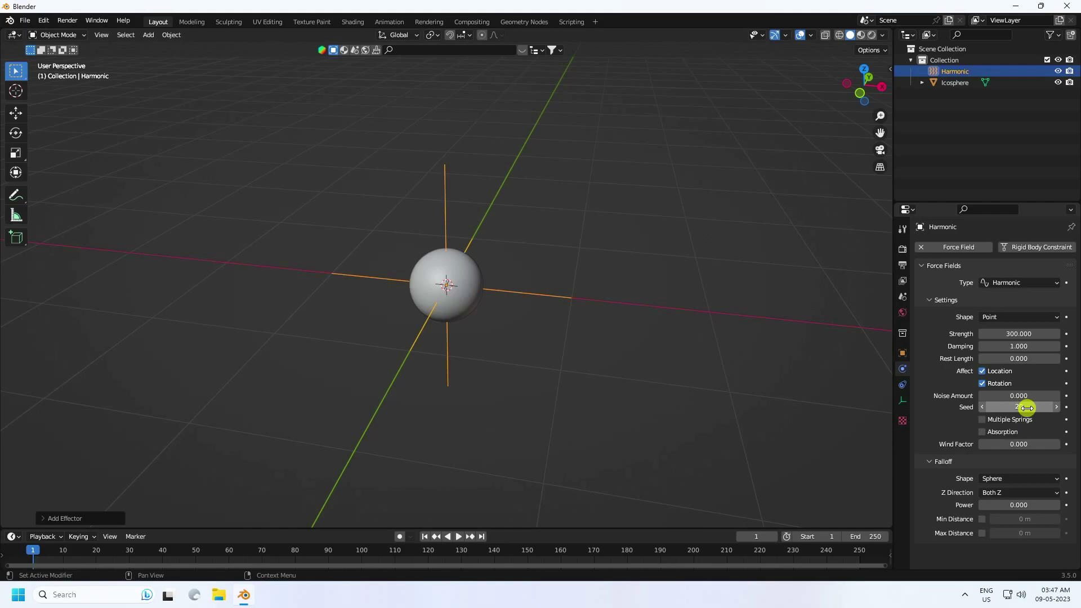
{"action": "left_click_drag", "start_coordinate": [1026, 407], "coordinate": [1025, 407]}
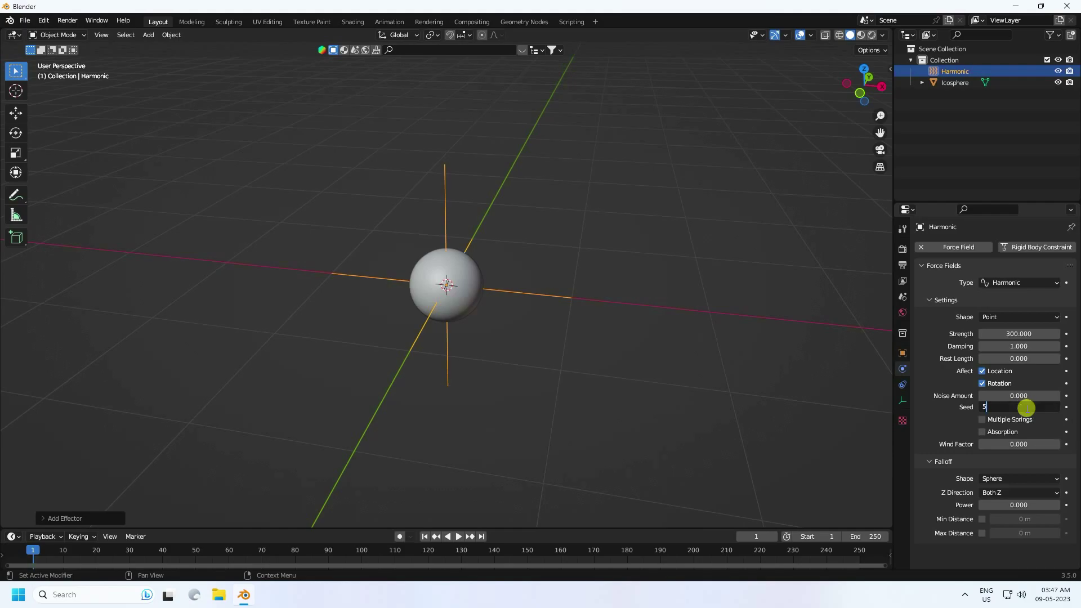
{"action": "type", "text": "5"}
{"action": "key", "text": "Return"}
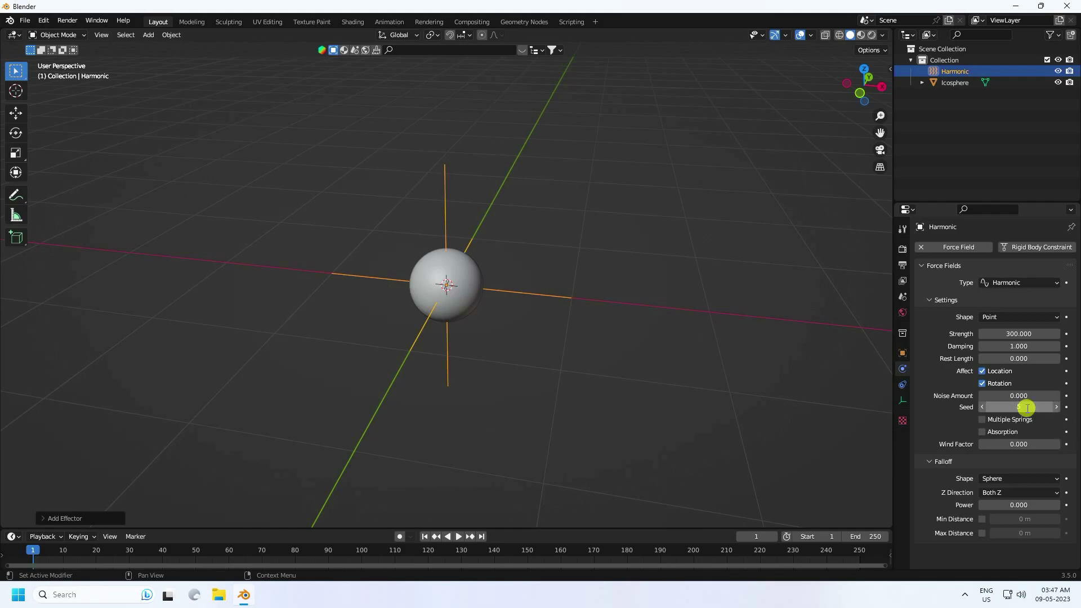
Add a Turbulence force field at the world origin
{"action": "left_click", "coordinate": [150, 35]}
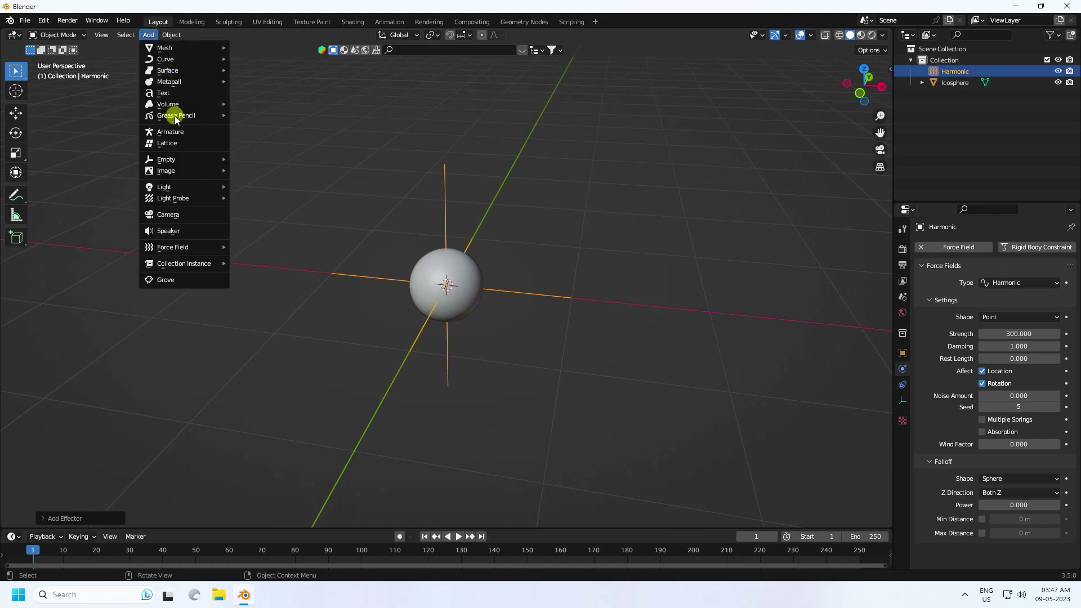
{"action": "mouse_move", "coordinate": [195, 248]}
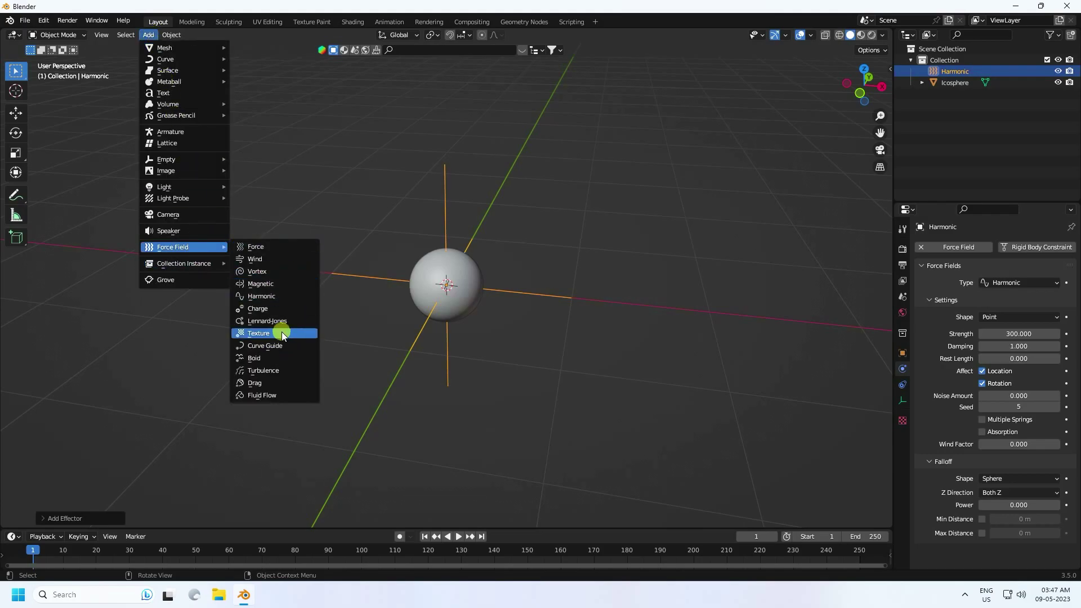
{"action": "left_click", "coordinate": [237, 374]}
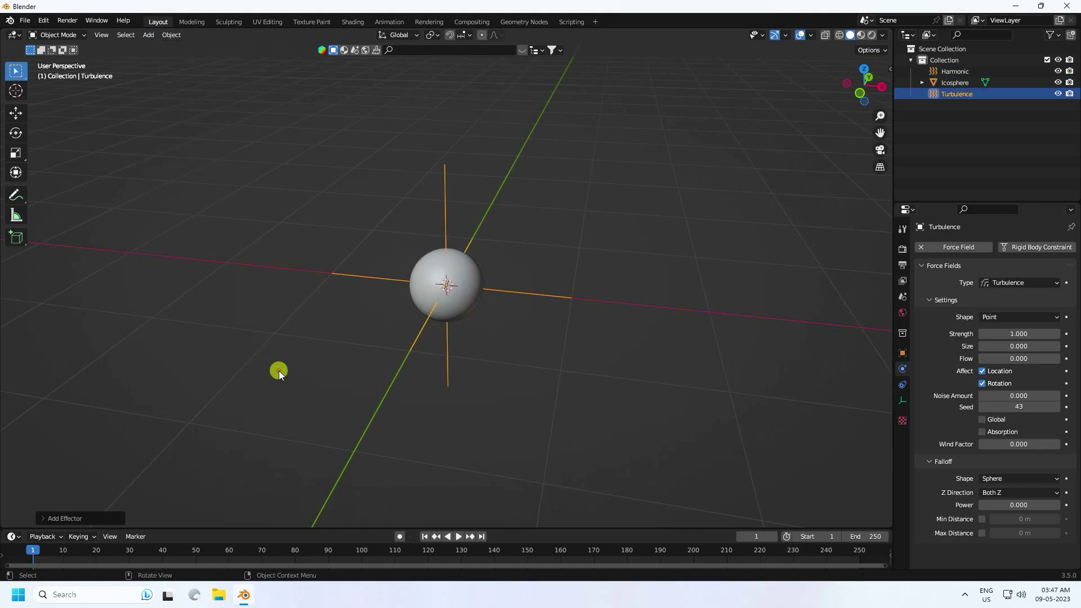
Raise the Turbulence force field above the sphere by setting its Z location to 2 m
{"action": "middle_click_drag", "start_coordinate": [278, 370], "coordinate": [334, 246], "text": "ctrl"}
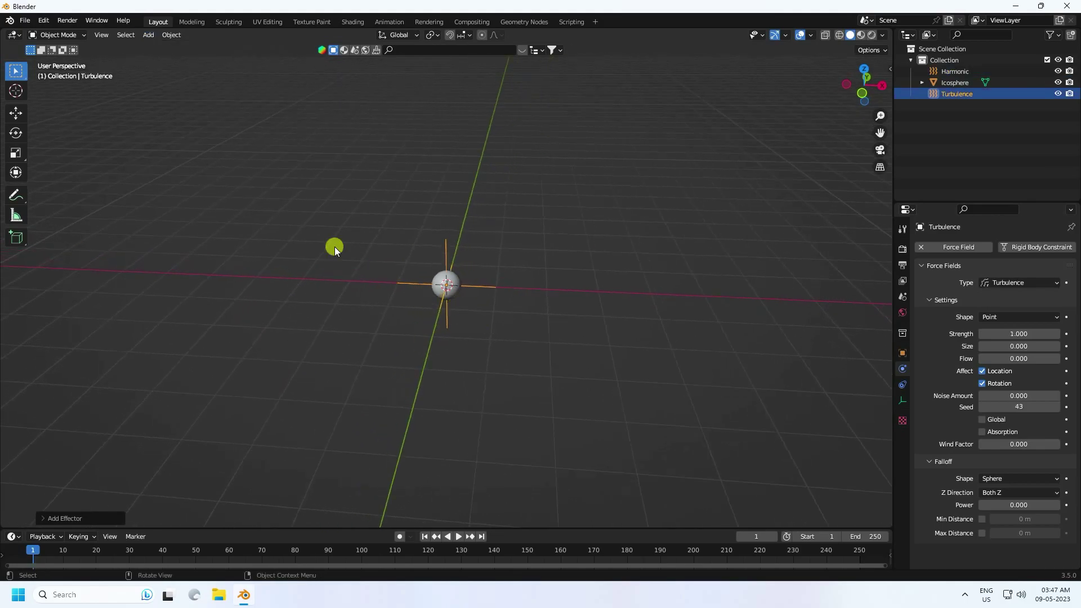
{"action": "left_click", "coordinate": [21, 122]}
{"action": "left_click", "coordinate": [902, 353]}
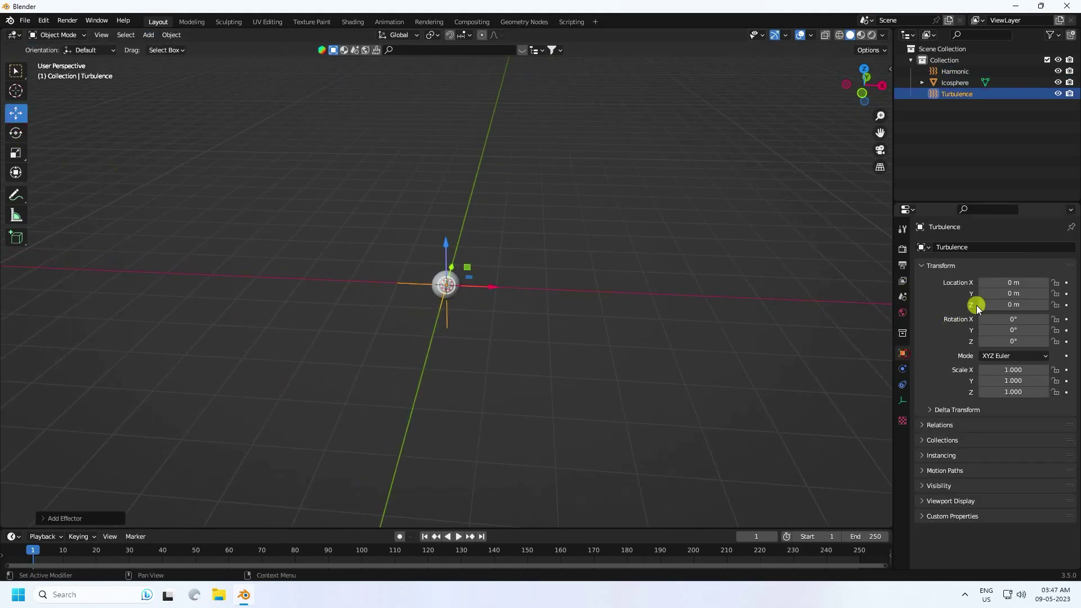
{"action": "left_click_drag", "start_coordinate": [1013, 293], "coordinate": [539, 301]}
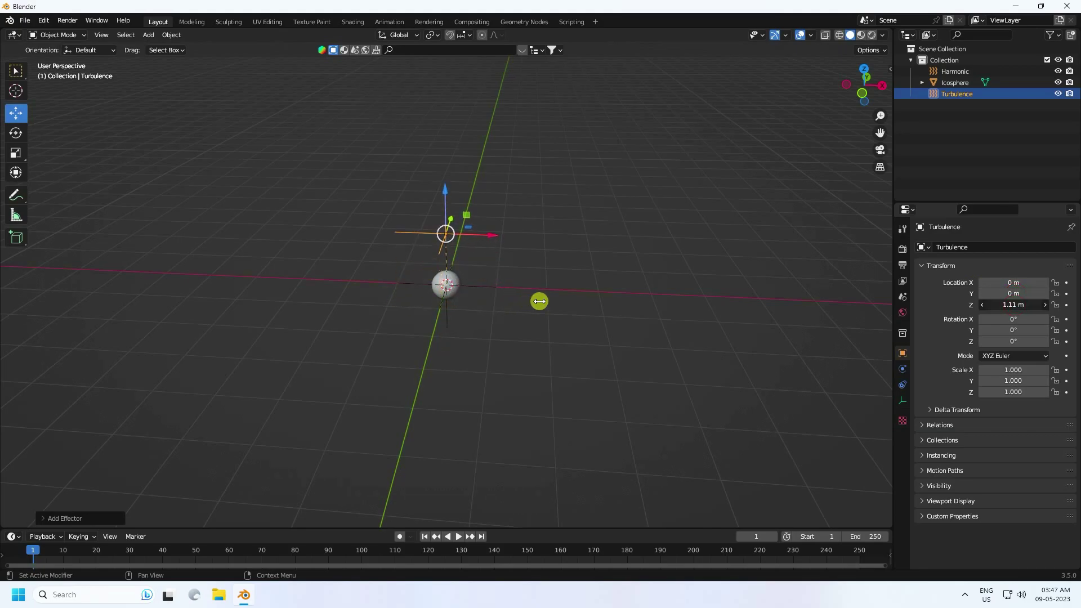
{"action": "left_click", "coordinate": [1011, 305]}
{"action": "type", "text": "2"}
{"action": "key", "text": "Return"}
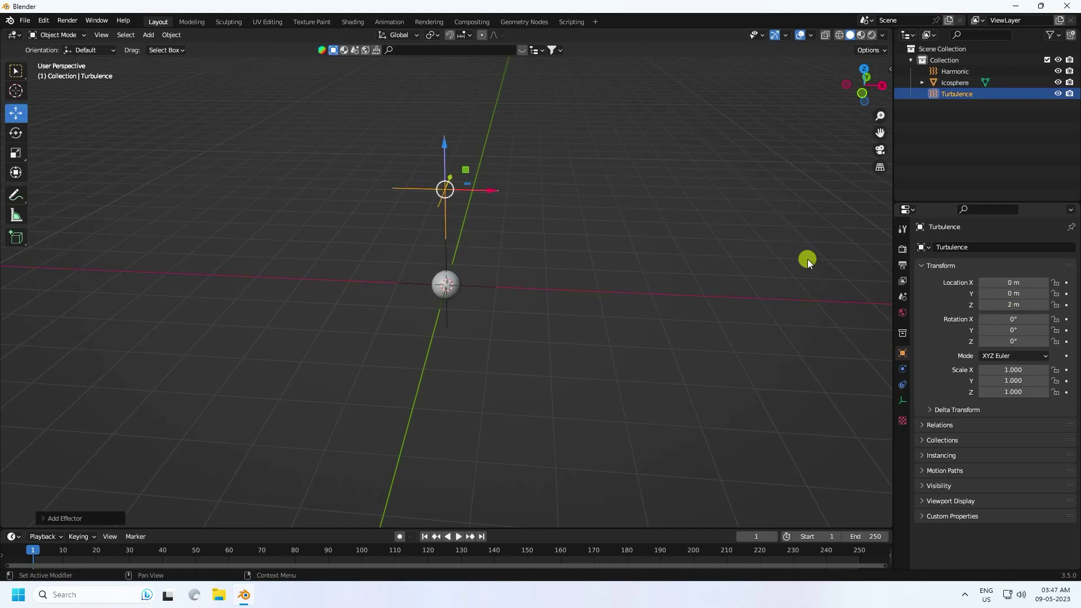
Set the Turbulence force field's strength to 800 and its size to 2
{"action": "scroll", "coordinate": [454, 181], "scroll_direction": "up", "scroll_amount": 2}
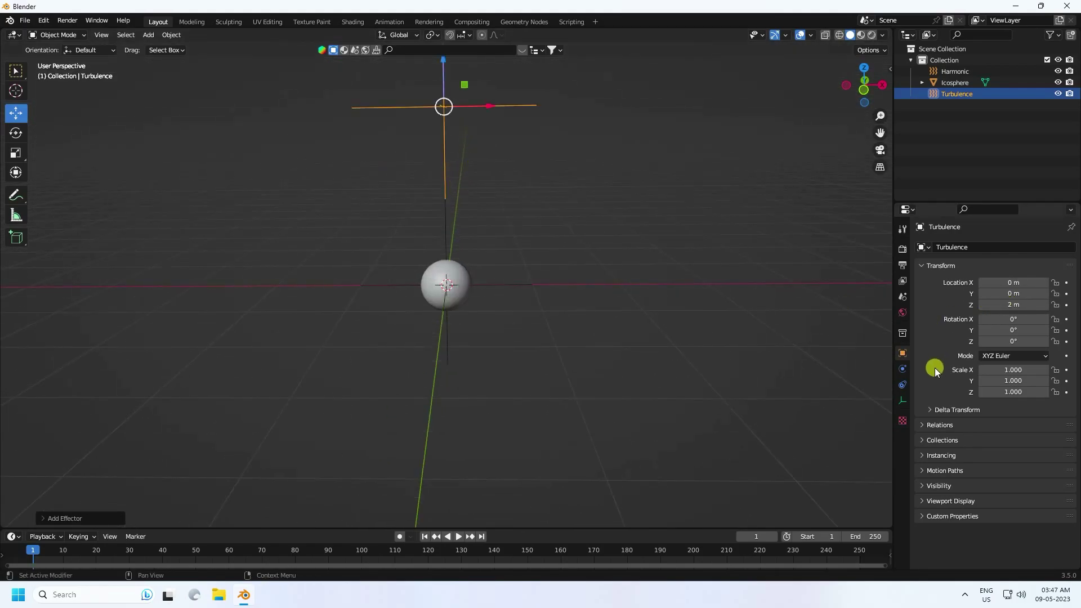
{"action": "left_click", "coordinate": [900, 369]}
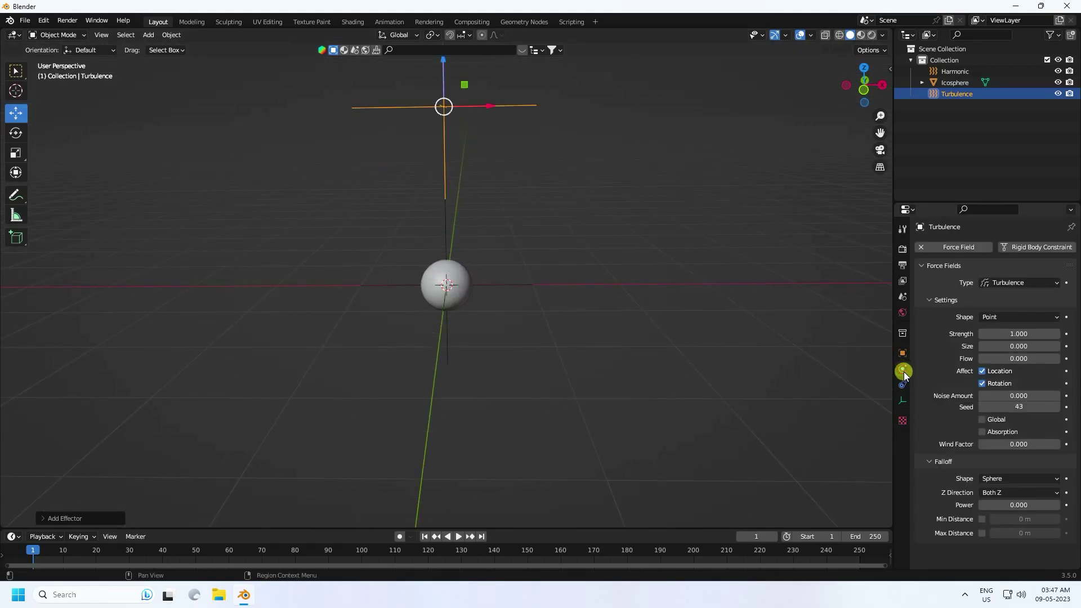
{"action": "left_click", "coordinate": [1012, 334]}
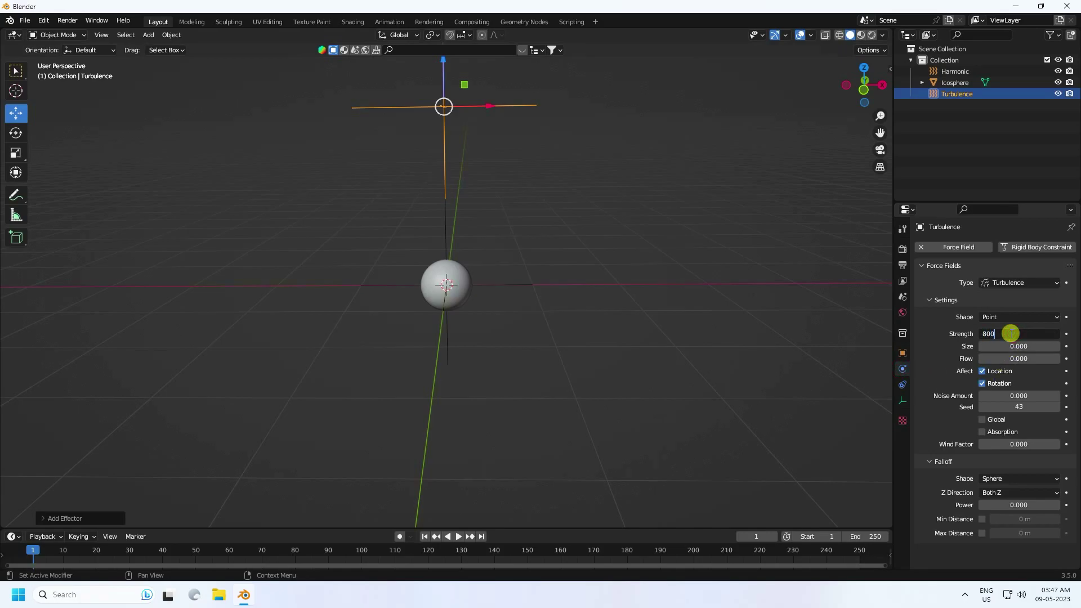
{"action": "key", "text": "Return"}
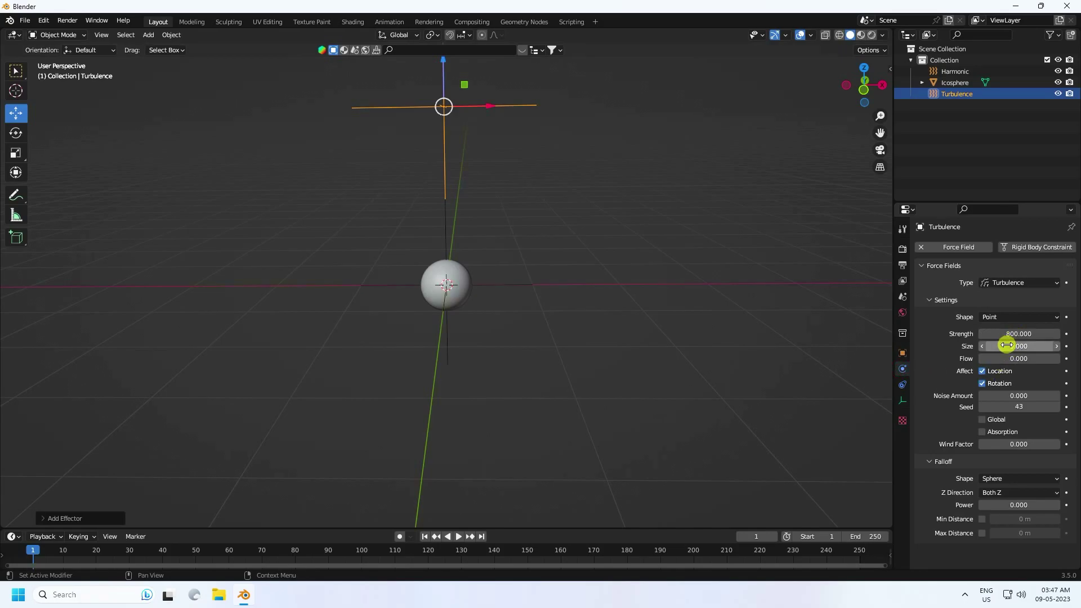
{"action": "left_click", "coordinate": [1006, 345]}
{"action": "type", "text": "2"}
{"action": "key", "text": "Return"}
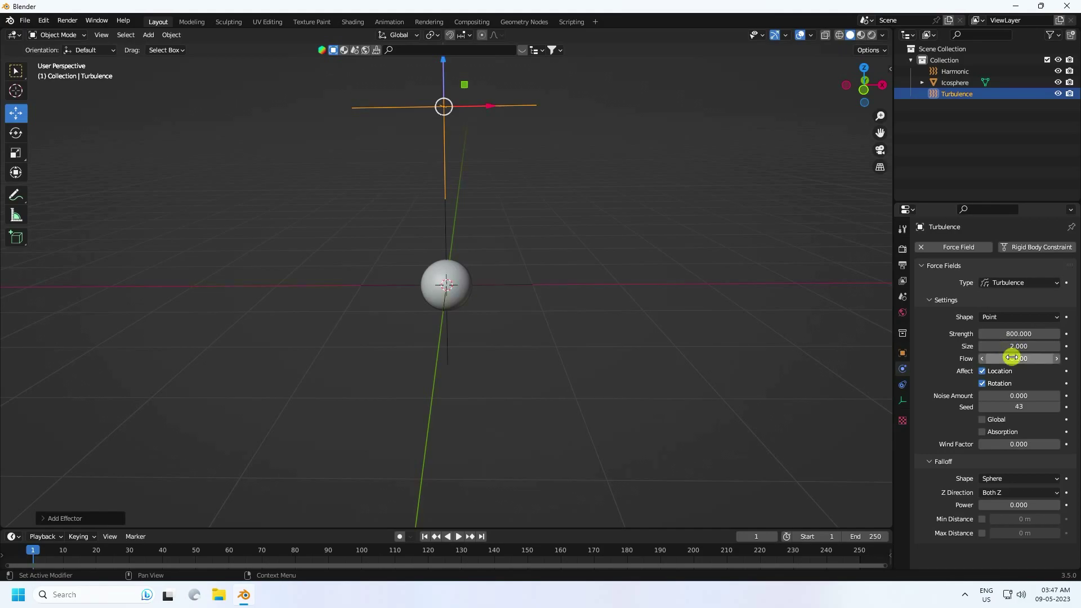
Set the Turbulence force field's flow to 10 and its noise amount to 10
{"action": "left_click", "coordinate": [1012, 358]}
{"action": "type", "text": "10"}
{"action": "key", "text": "Return"}
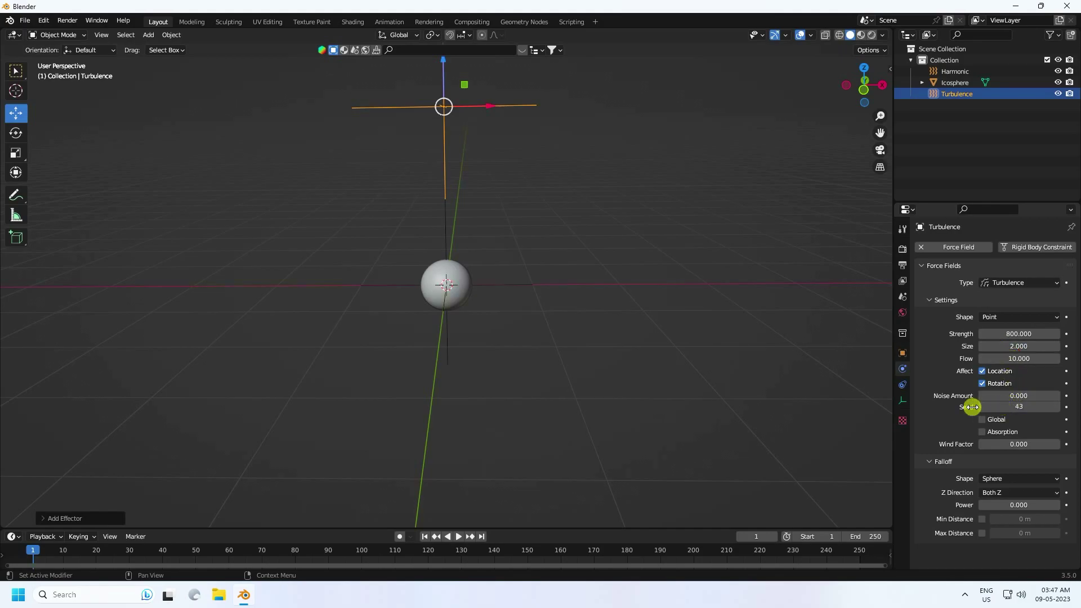
{"action": "left_click", "coordinate": [1007, 395]}
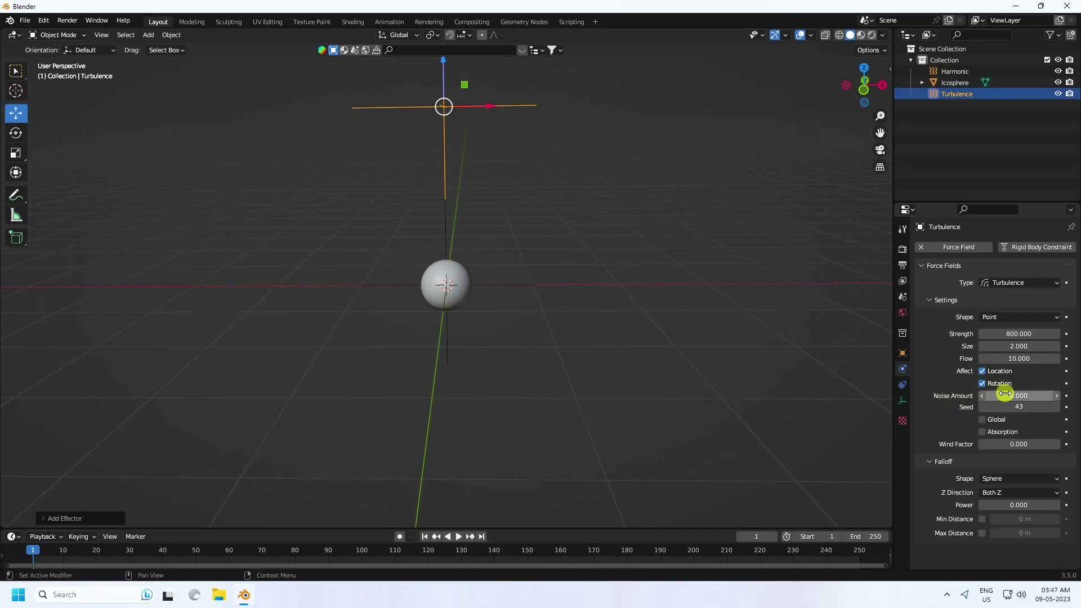
{"action": "type", "text": "10"}
{"action": "key", "text": "Return"}
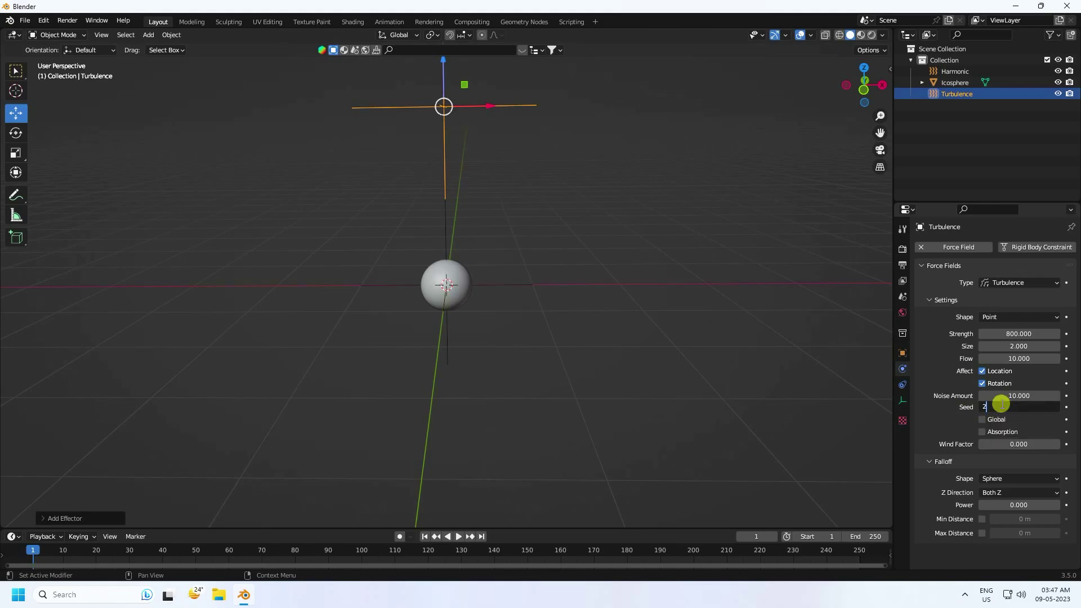
Set the Turbulence force field's noise seed to 2
{"action": "left_click", "coordinate": [1002, 404]}
{"action": "type", "text": "2"}
{"action": "key", "text": "Return"}
Duplicate the Turbulence force field and move the copy straight down along Z, below the sphere, to about -2.2 m
{"action": "middle_click_drag", "start_coordinate": [478, 210], "coordinate": [487, 234], "text": "shift"}
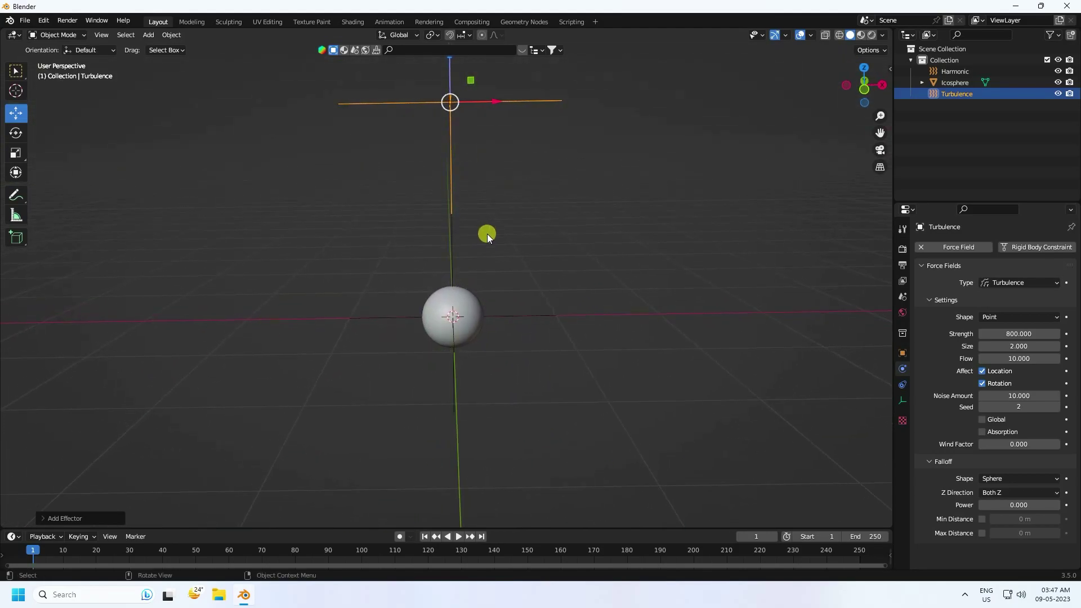
{"action": "scroll", "coordinate": [487, 234], "scroll_direction": "down", "scroll_amount": 4}
{"action": "scroll", "coordinate": [485, 226], "scroll_direction": "up", "scroll_amount": 2}
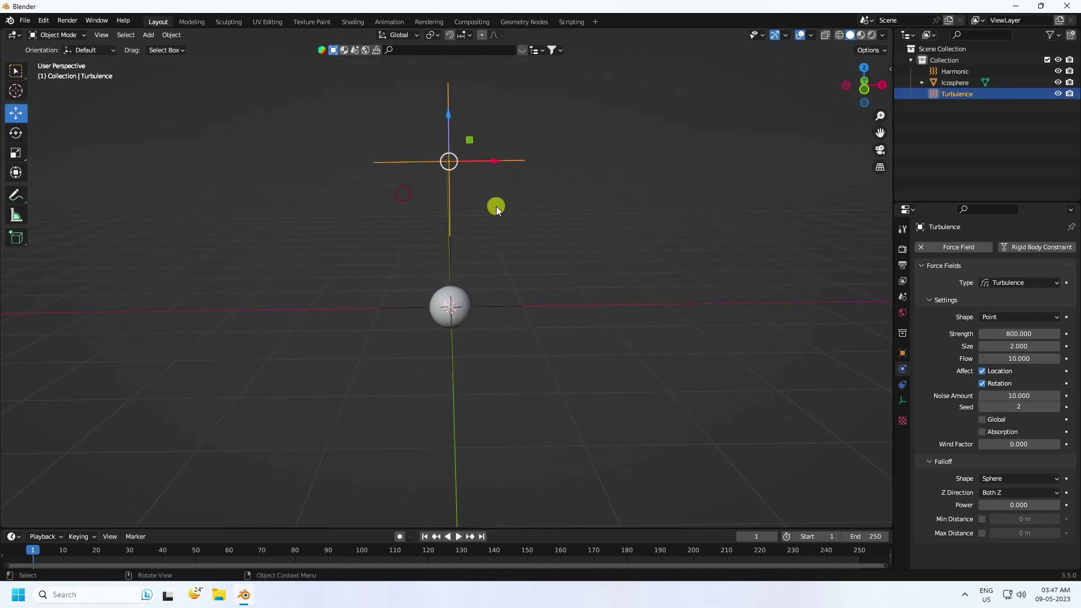
{"action": "key", "text": "ctrl+c"}
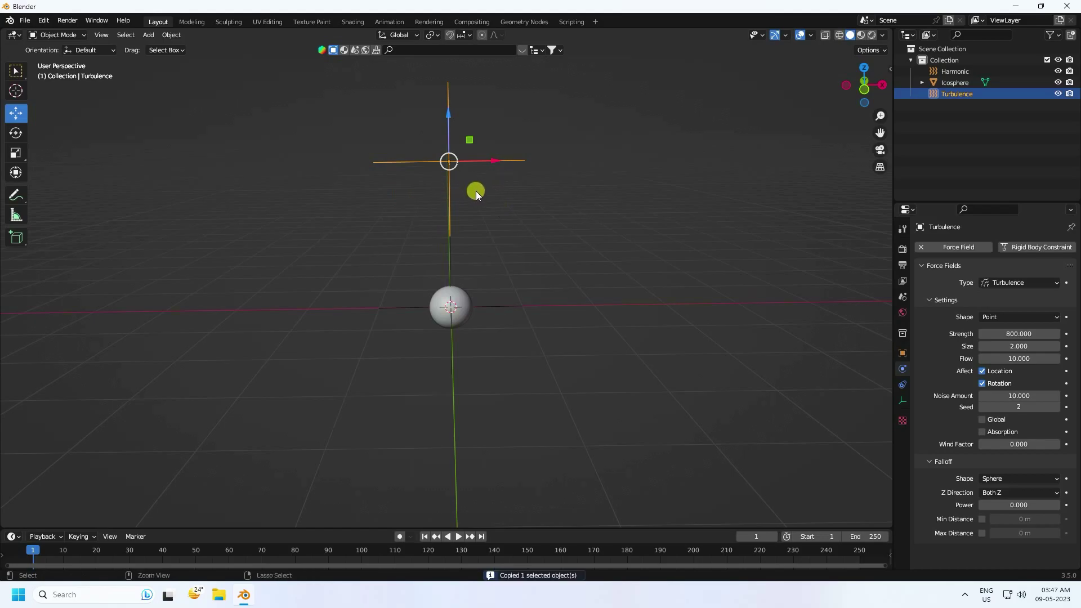
{"action": "key", "text": "ctrl+v"}
{"action": "key", "text": "g"}
{"action": "key", "text": "z"}
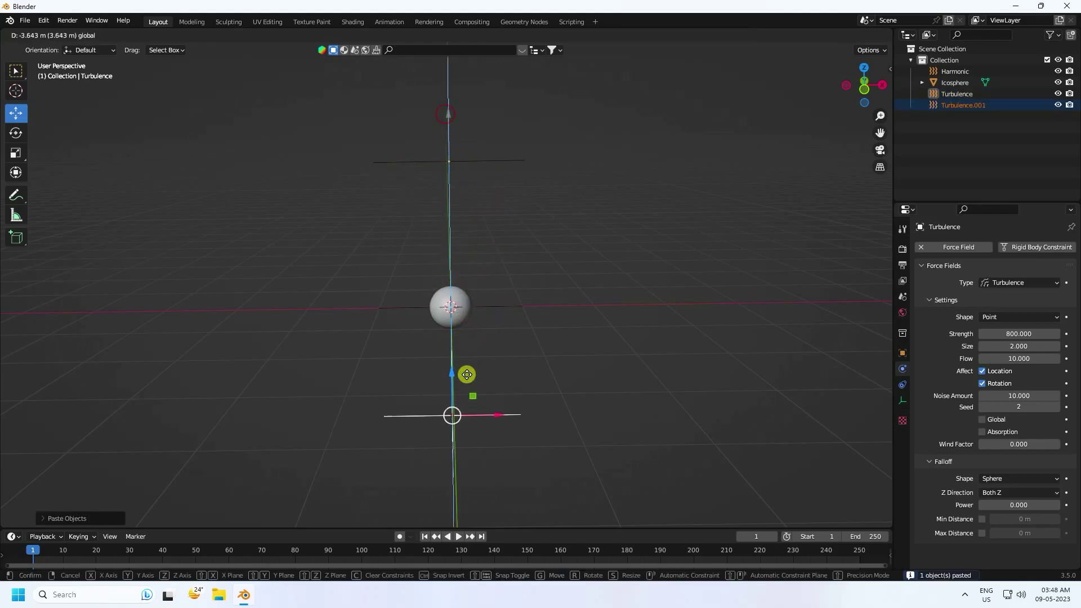
{"action": "left_click", "coordinate": [467, 404]}
Set the Z location of the lower Turbulence force field to exactly -2 m
{"action": "left_click", "coordinate": [901, 353]}
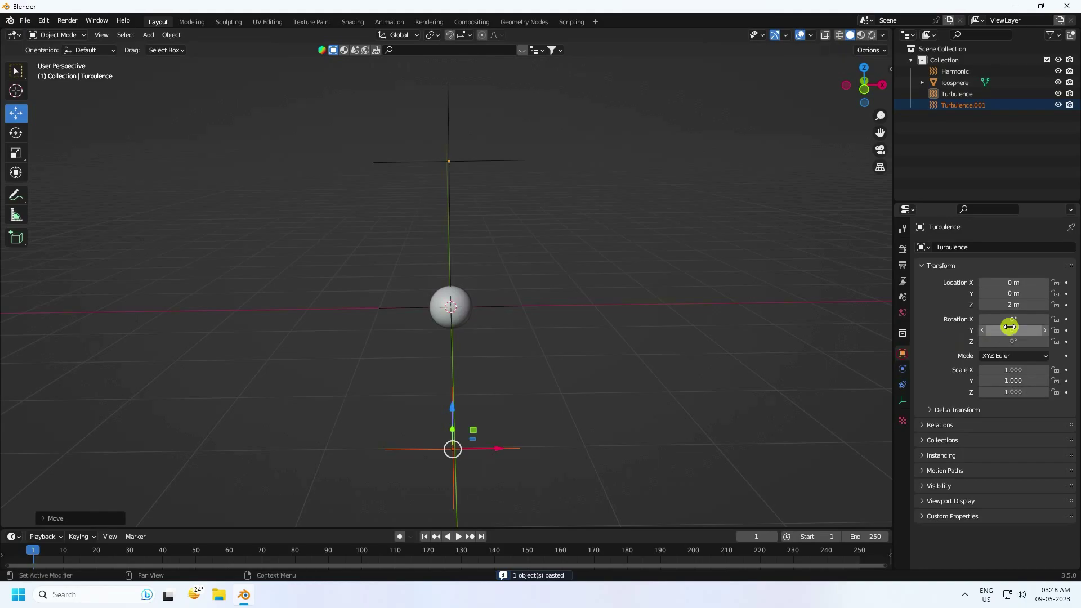
{"action": "middle_click_drag", "start_coordinate": [371, 427], "coordinate": [454, 357]}
{"action": "left_click_drag", "start_coordinate": [478, 362], "coordinate": [374, 417]}
{"action": "left_click", "coordinate": [960, 105]}
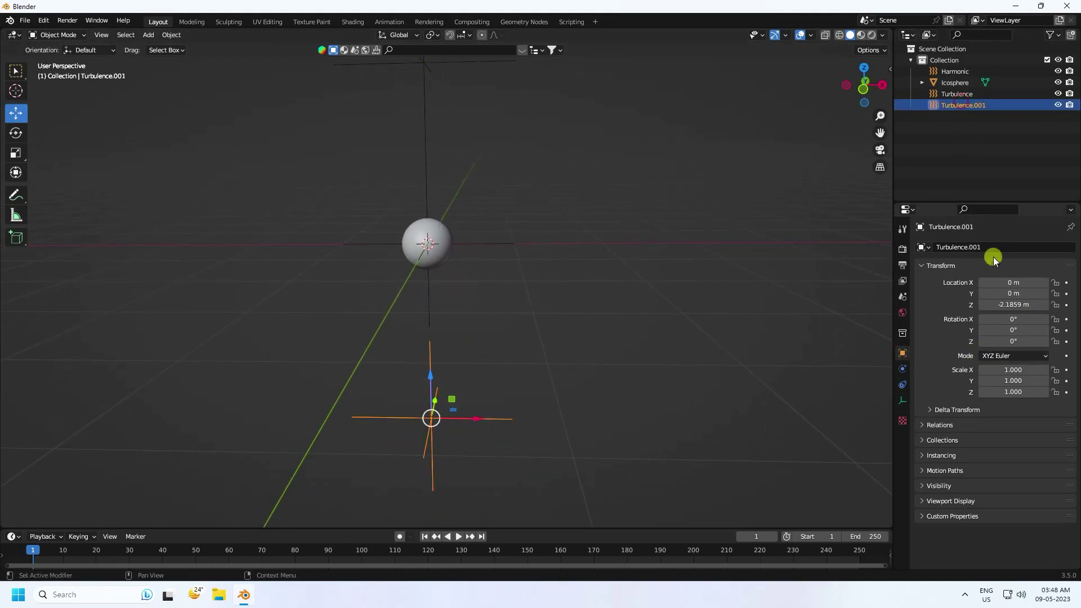
{"action": "left_click", "coordinate": [1008, 304]}
{"action": "key", "text": "BackSpace"}
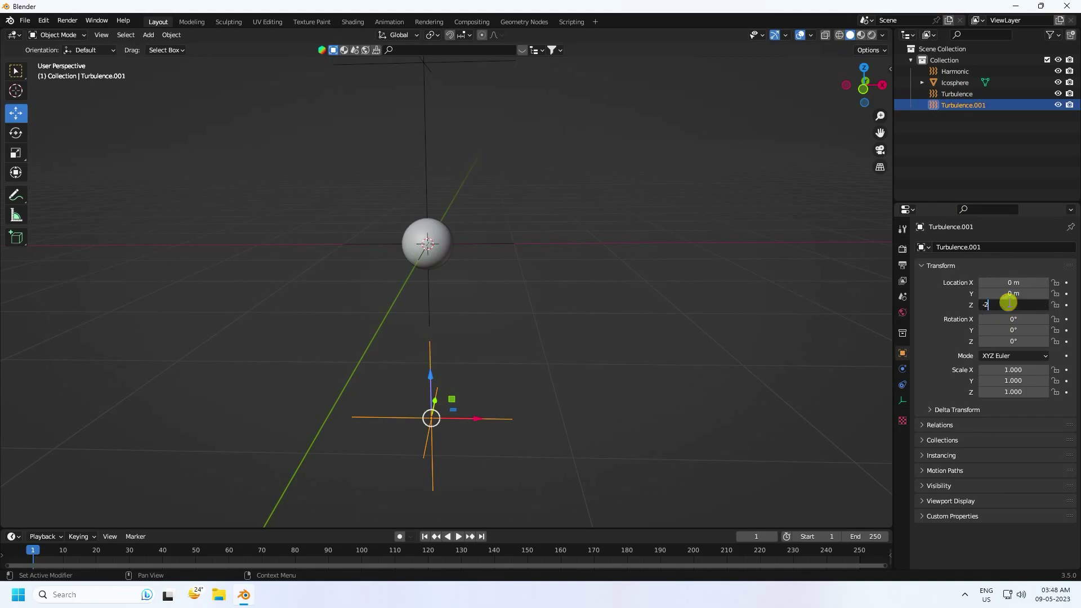
{"action": "key", "text": "Return"}
{"action": "middle_click_drag", "start_coordinate": [540, 307], "coordinate": [512, 312]}
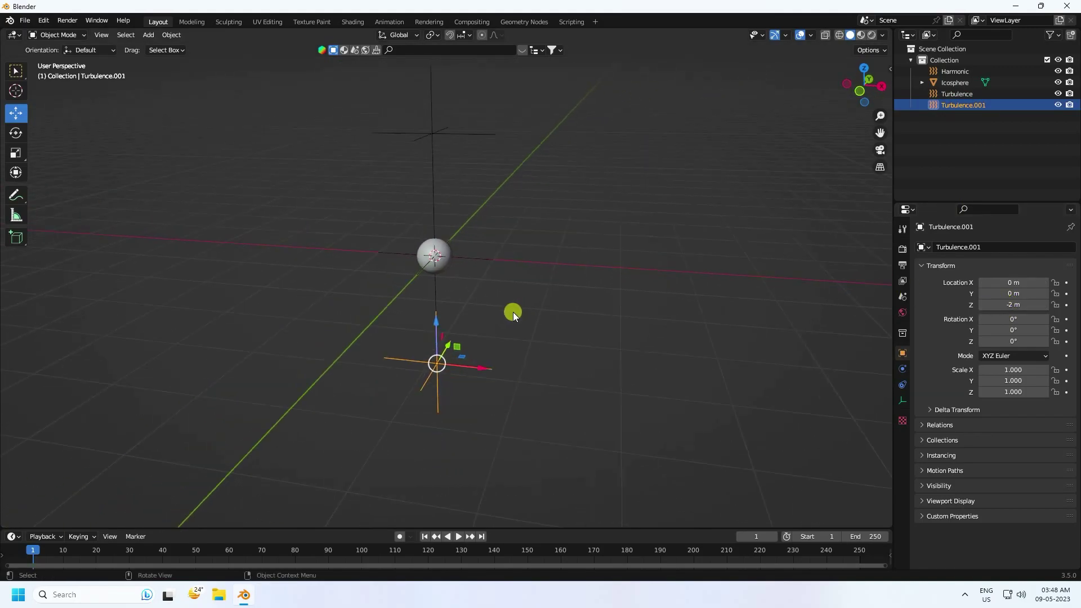
Duplicate the upper and lower Turbulence force fields together in place
{"action": "left_click", "coordinate": [432, 156]}
{"action": "left_click", "coordinate": [423, 363], "text": "shift"}
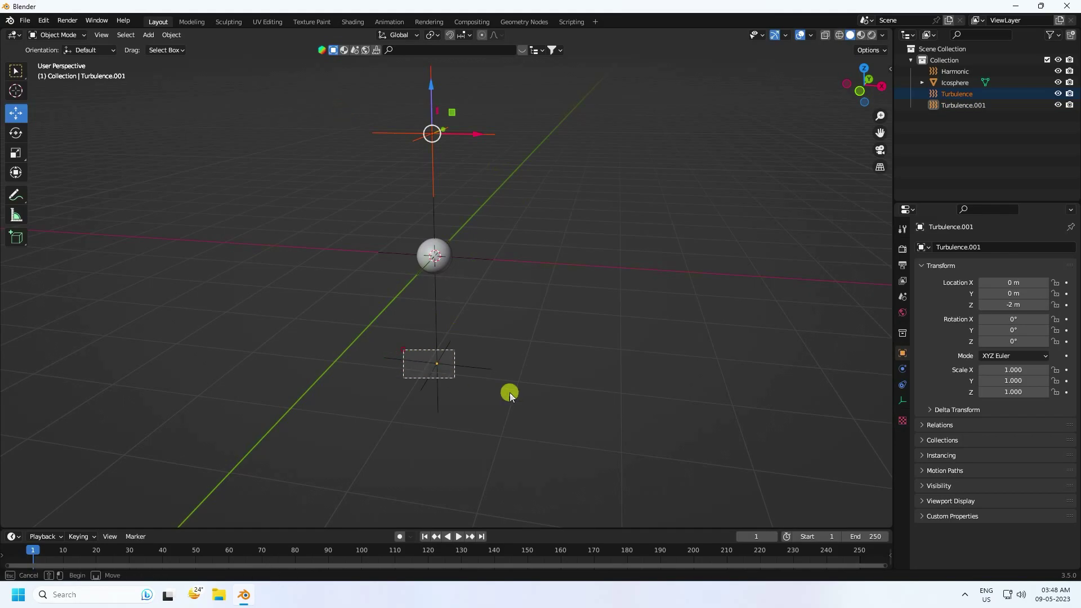
{"action": "key", "text": "ctrl+c"}
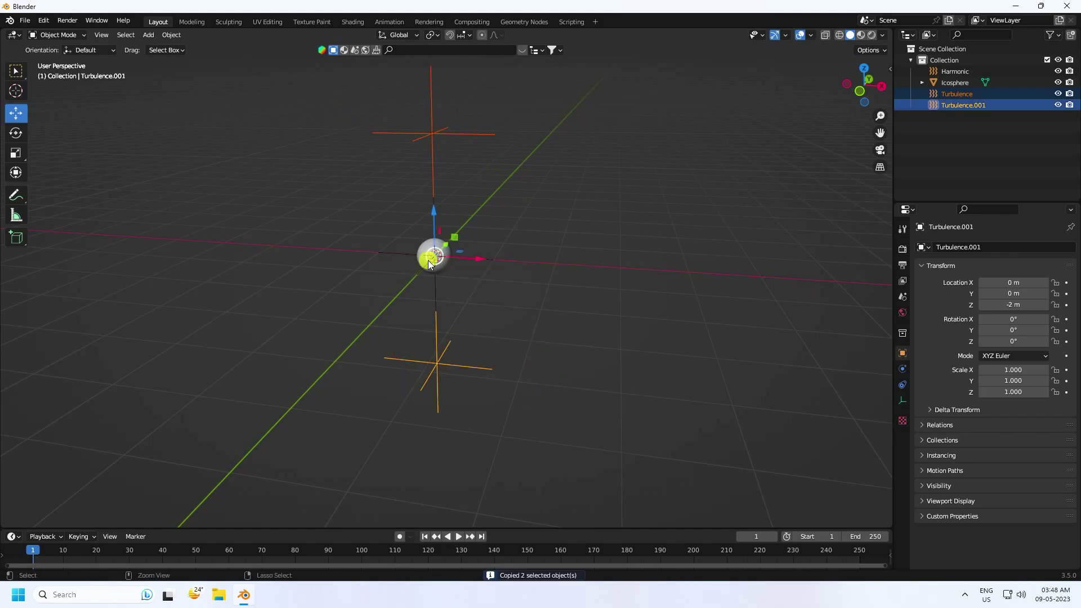
{"action": "key", "text": "ctrl+v"}
Rotate the two copied Turbulence fields by 90° about the global Y axis so they flank the sphere along X
{"action": "left_click", "coordinate": [15, 132]}
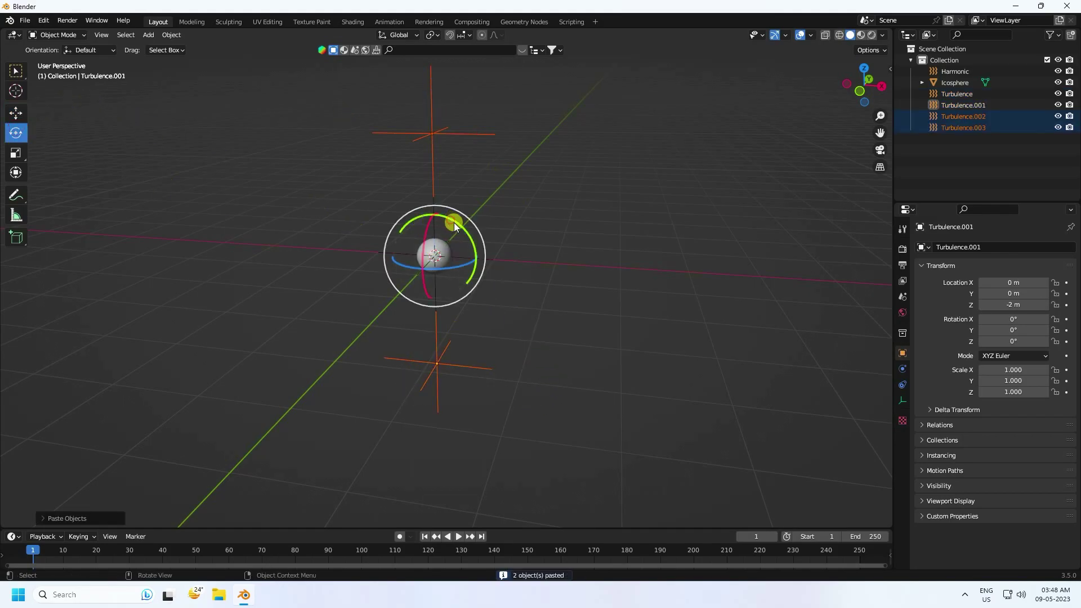
{"action": "left_click_drag", "start_coordinate": [453, 222], "coordinate": [483, 279]}
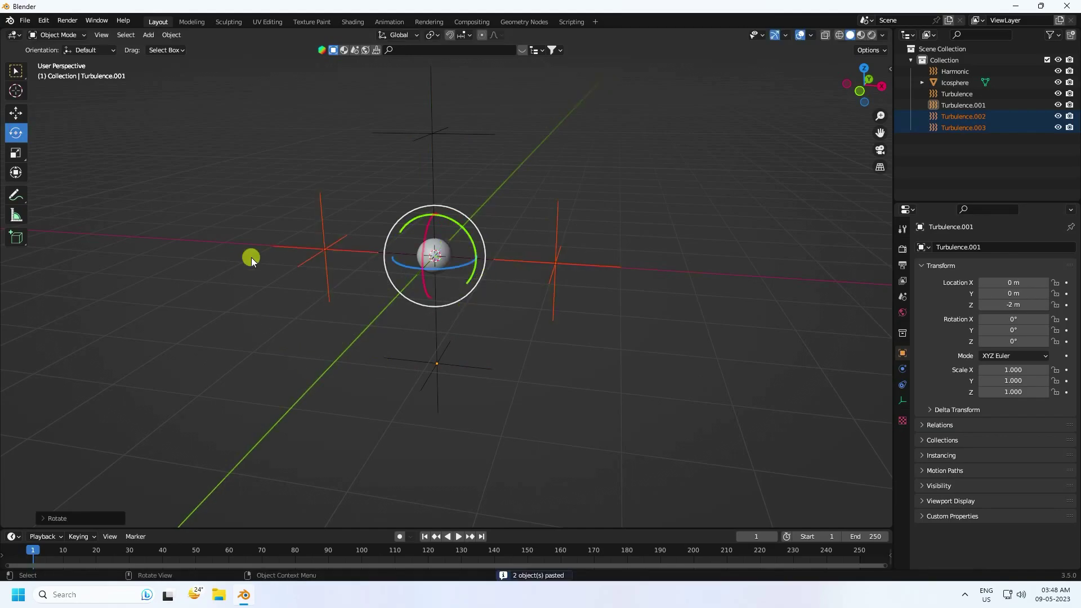
{"action": "left_click", "coordinate": [51, 517]}
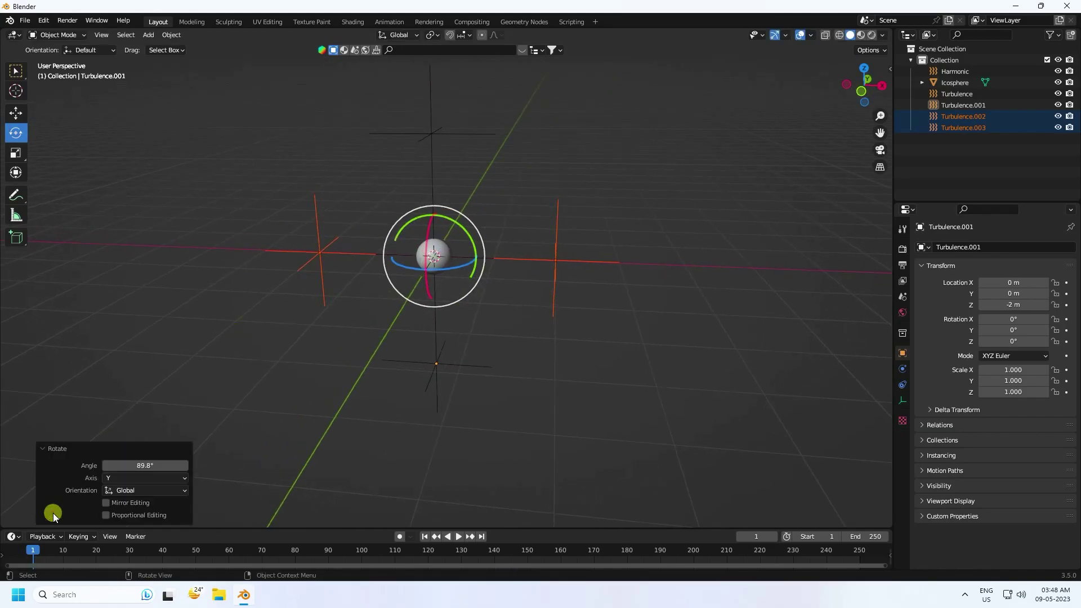
{"action": "left_click", "coordinate": [155, 466]}
{"action": "type", "text": "90"}
{"action": "key", "text": "Return"}
{"action": "left_click", "coordinate": [16, 112]}
{"action": "left_click", "coordinate": [455, 244]}
Add Cloth physics to the ico sphere
{"action": "middle_click_drag", "start_coordinate": [455, 243], "coordinate": [447, 297]}
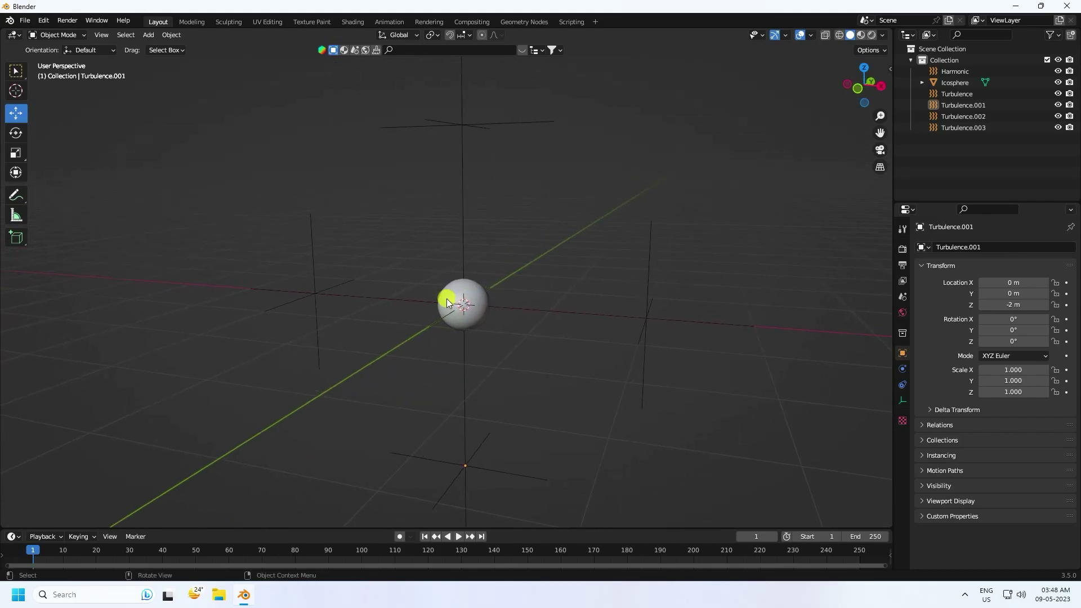
{"action": "scroll", "coordinate": [458, 293], "scroll_direction": "up", "scroll_amount": 4}
{"action": "left_click", "coordinate": [485, 284]}
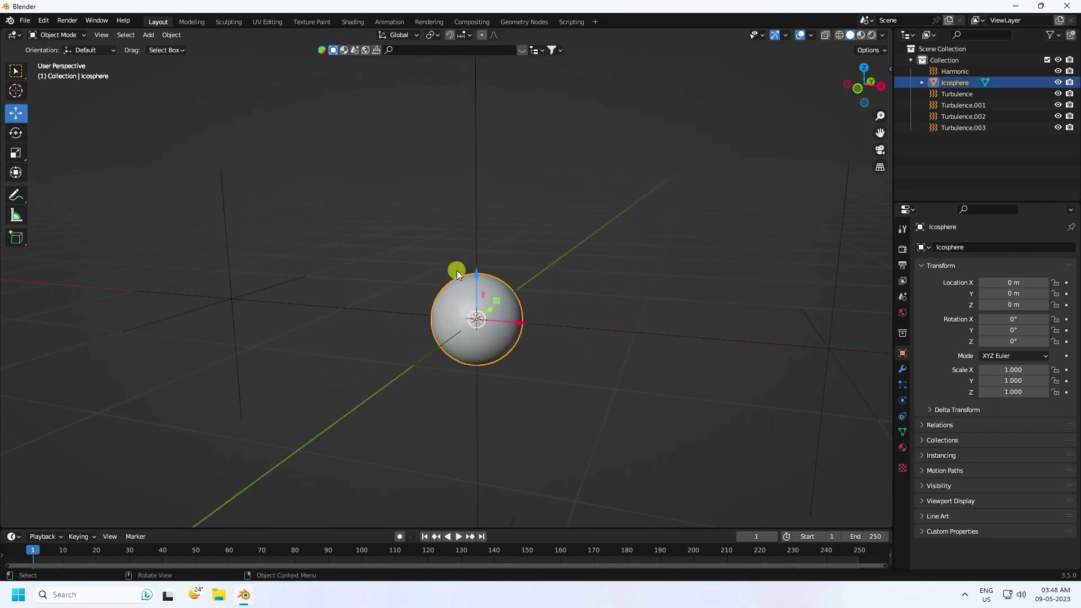
{"action": "left_click", "coordinate": [903, 400]}
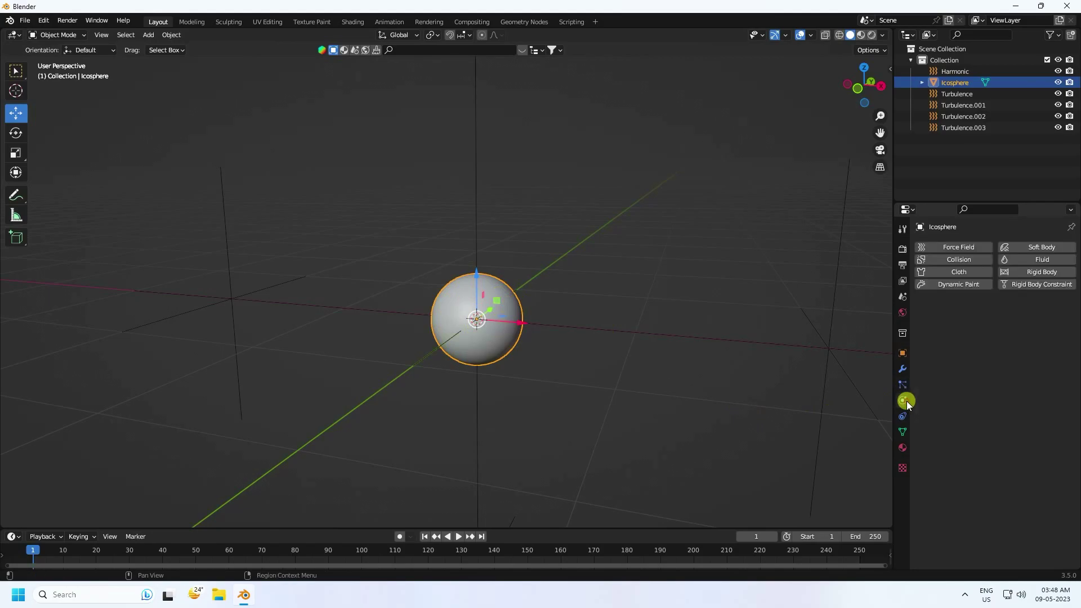
{"action": "left_click", "coordinate": [939, 273]}
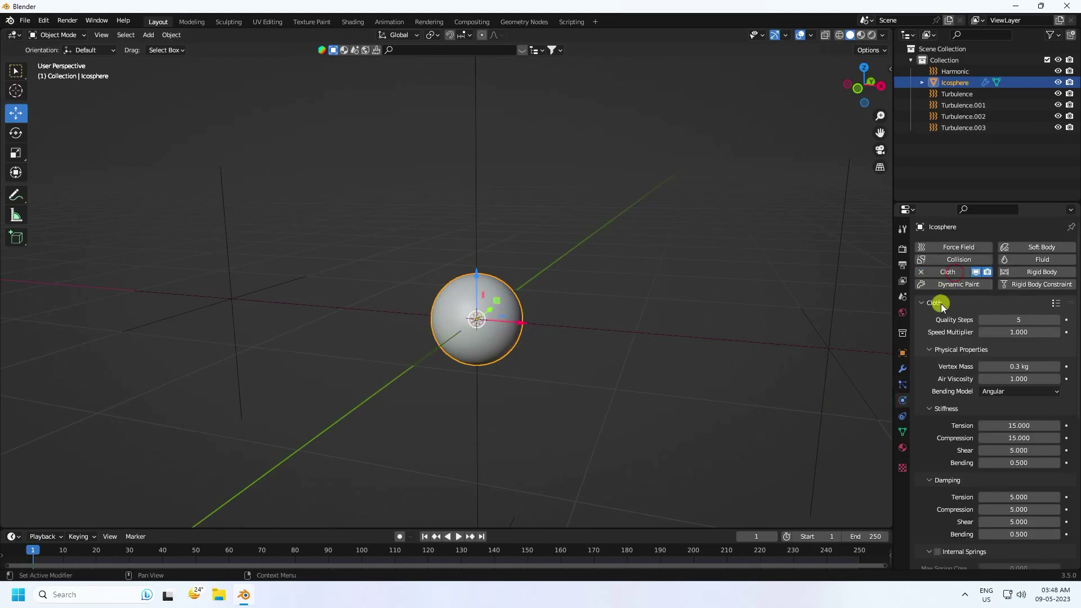
Set the sphere's cloth quality steps to 10 and its vertex mass to 0.1 kg
{"action": "left_click", "coordinate": [1057, 320]}
{"action": "left_click", "coordinate": [1057, 320]}
{"action": "left_click", "coordinate": [1056, 320]}
{"action": "left_click", "coordinate": [1056, 321]}
{"action": "left_click", "coordinate": [1057, 321]}
{"action": "left_click", "coordinate": [983, 366]}
{"action": "left_click", "coordinate": [982, 367]}
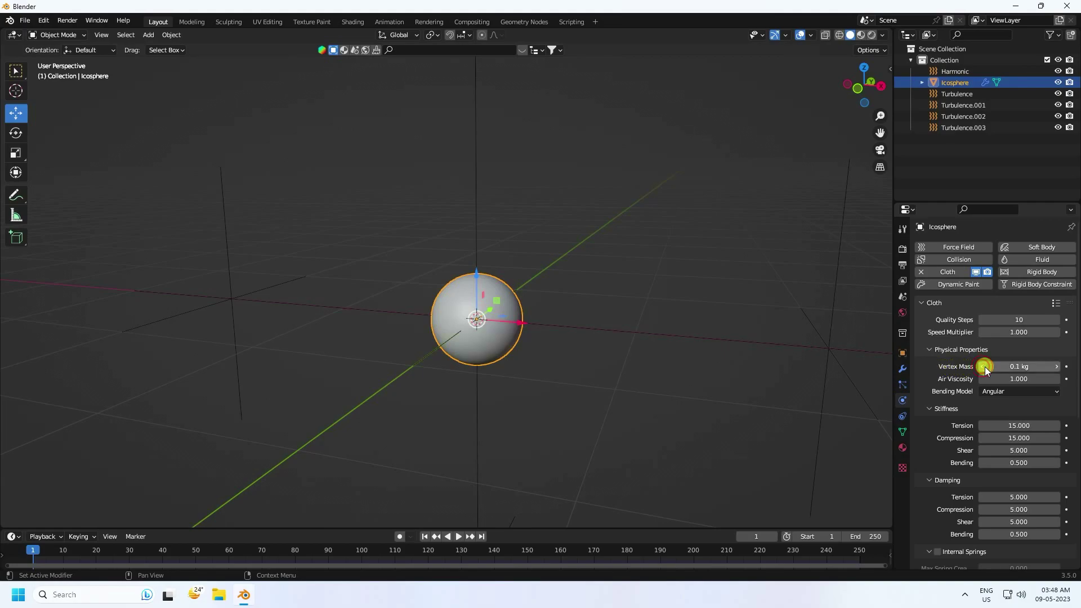
Enable pressure in the sphere's cloth simulation and set it to 3
{"action": "scroll", "coordinate": [956, 386], "scroll_direction": "down", "scroll_amount": 5}
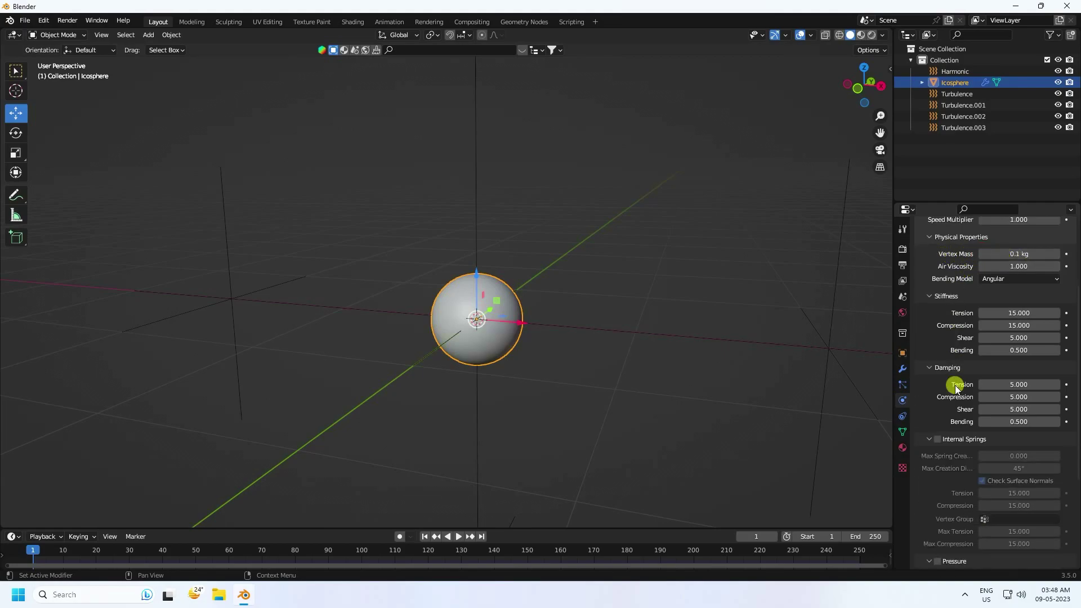
{"action": "scroll", "coordinate": [954, 385], "scroll_direction": "down", "scroll_amount": 7}
{"action": "left_click", "coordinate": [937, 408]}
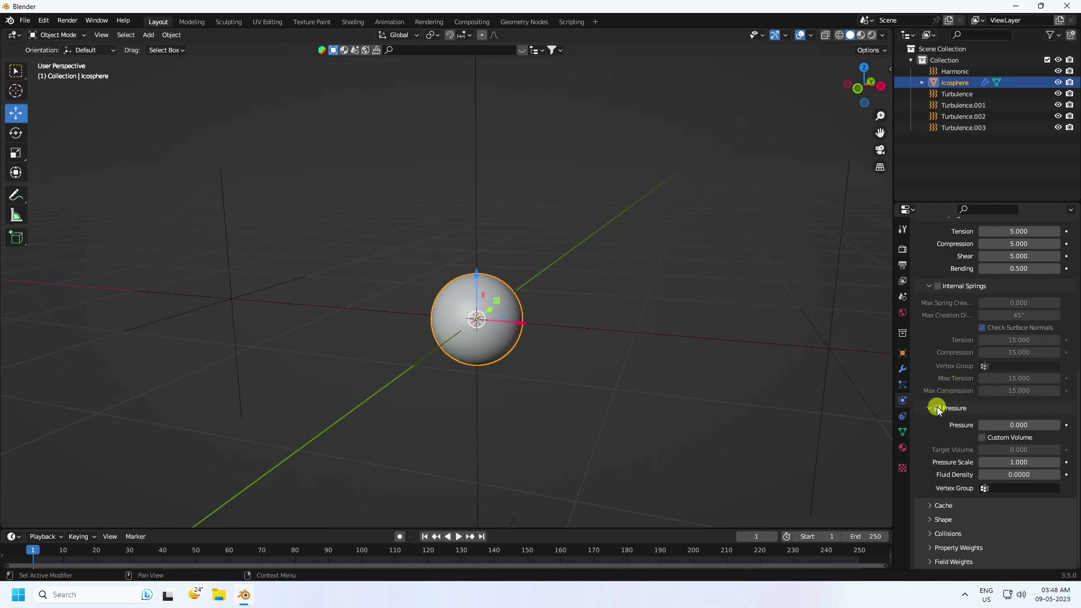
{"action": "left_click", "coordinate": [1016, 423]}
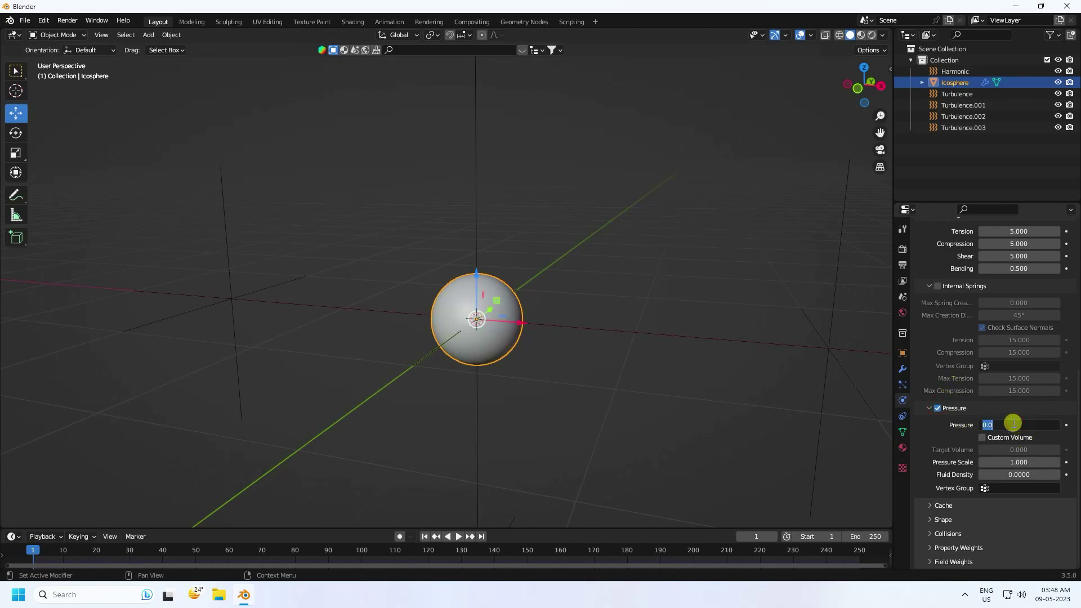
{"action": "key", "text": "Return"}
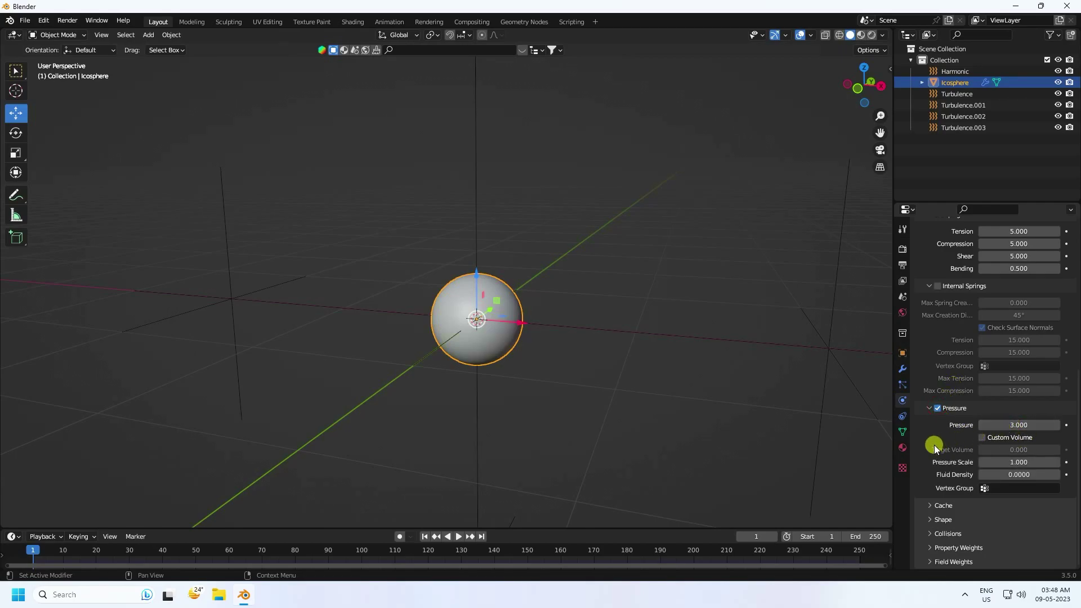
Set the end frame of the sphere's cloth simulation cache to 600
{"action": "left_click", "coordinate": [932, 509]}
{"action": "scroll", "coordinate": [925, 427], "scroll_direction": "down", "scroll_amount": 5}
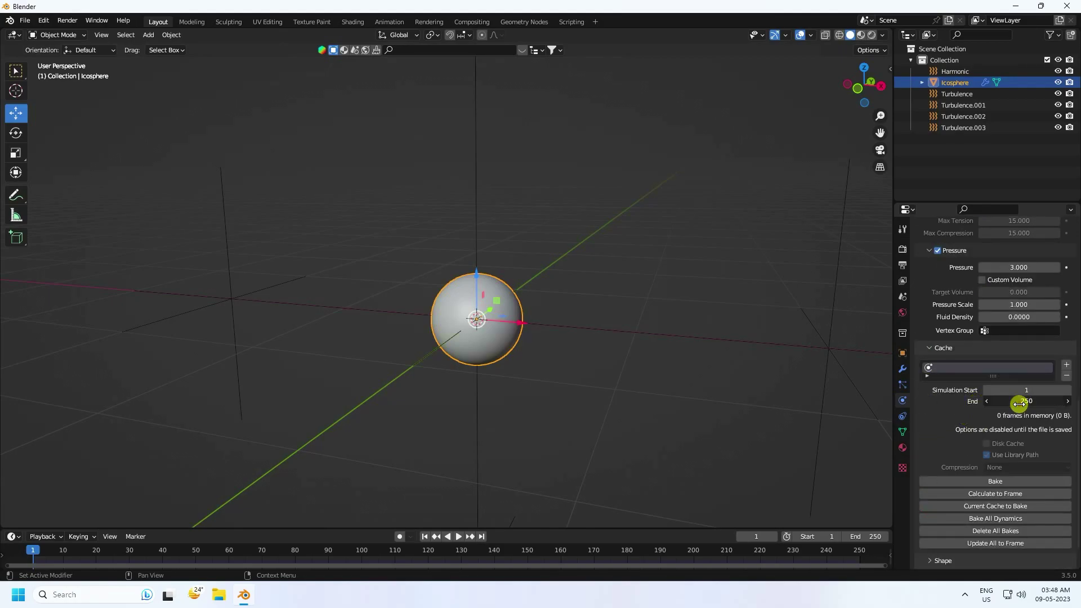
{"action": "key", "text": "Return"}
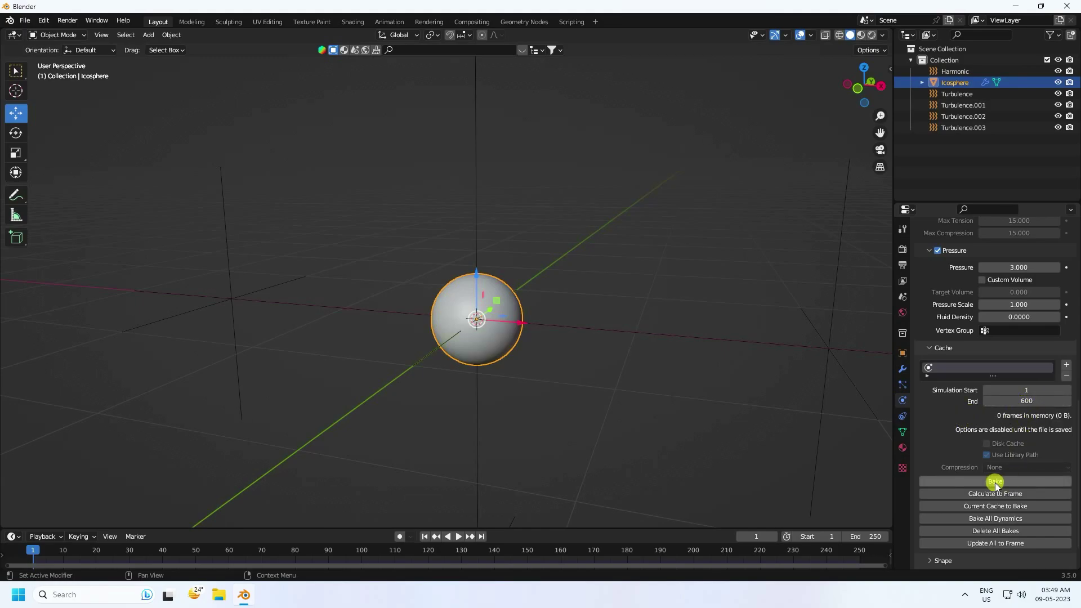
Raise the collision quality of the sphere's cloth simulation to 5
{"action": "scroll", "coordinate": [959, 445], "scroll_direction": "down", "scroll_amount": 2}
{"action": "left_click", "coordinate": [945, 535]}
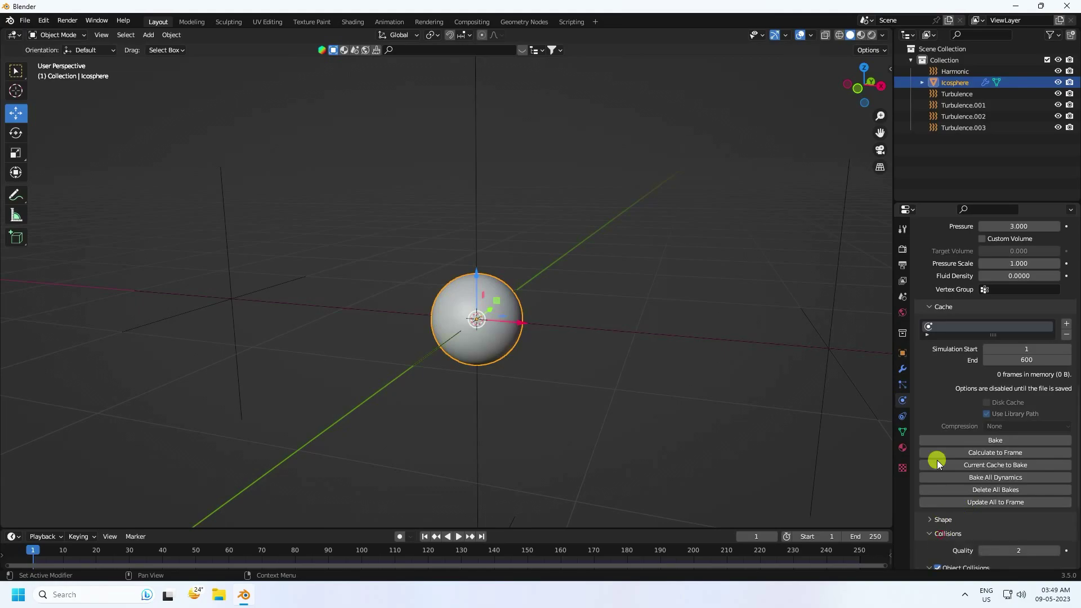
{"action": "scroll", "coordinate": [934, 456], "scroll_direction": "down", "scroll_amount": 7}
{"action": "left_click", "coordinate": [1057, 392]}
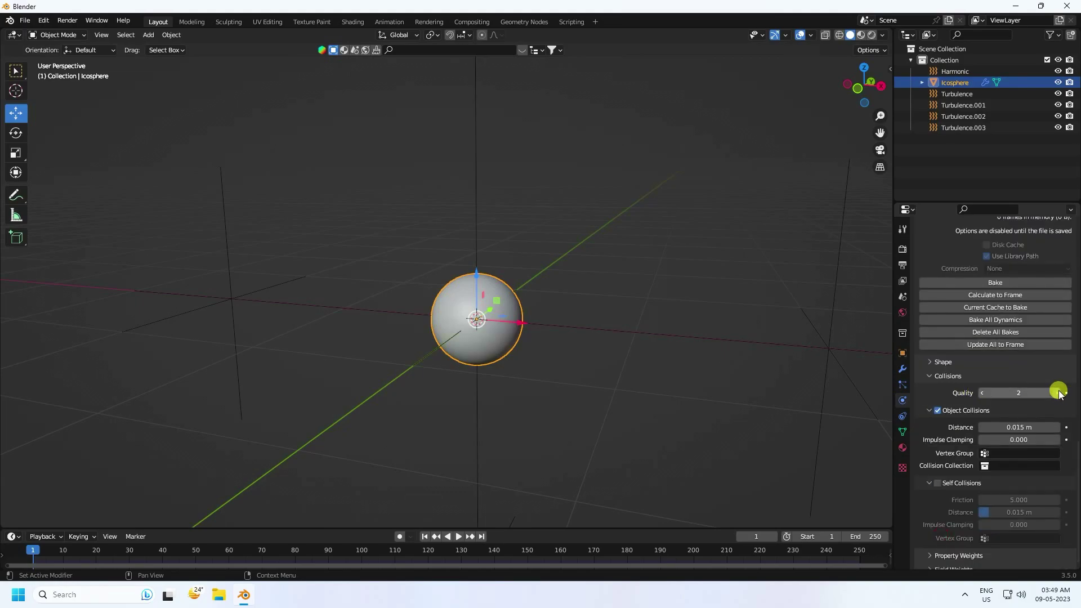
{"action": "left_click", "coordinate": [1057, 392]}
{"action": "left_click", "coordinate": [1057, 392]}
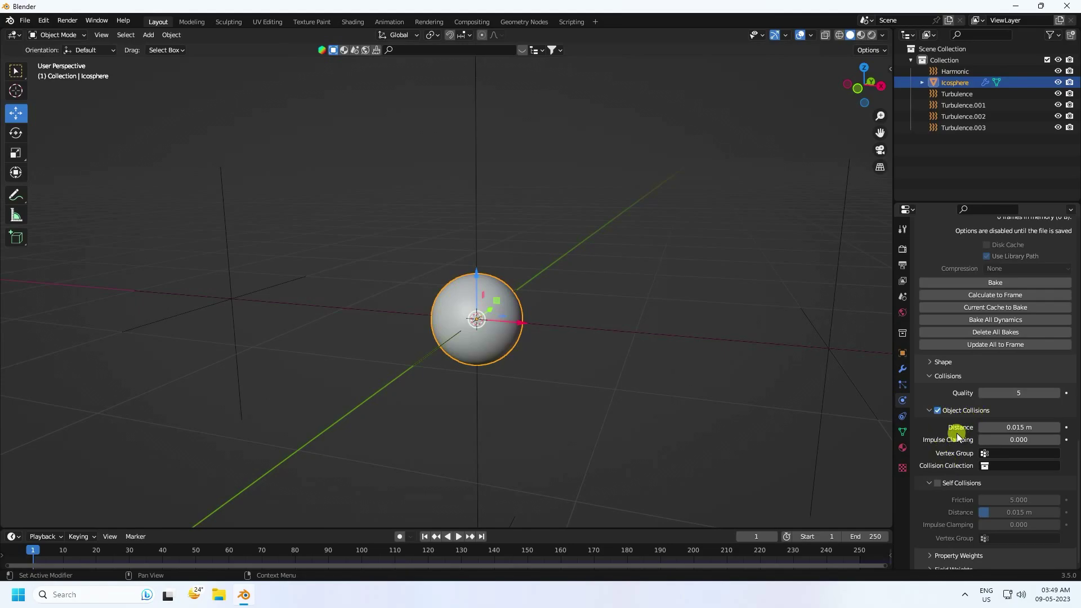
Play the simulation to check how the sphere moves among the force fields, and return to the first frame
{"action": "scroll", "coordinate": [660, 332], "scroll_direction": "down", "scroll_amount": 4}
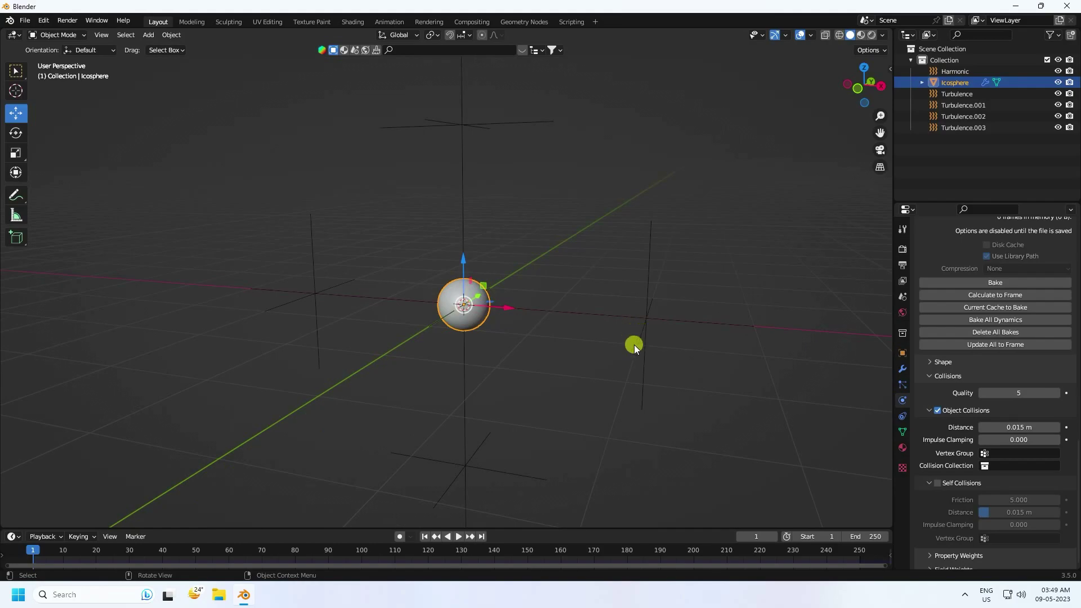
{"action": "left_click", "coordinate": [459, 537]}
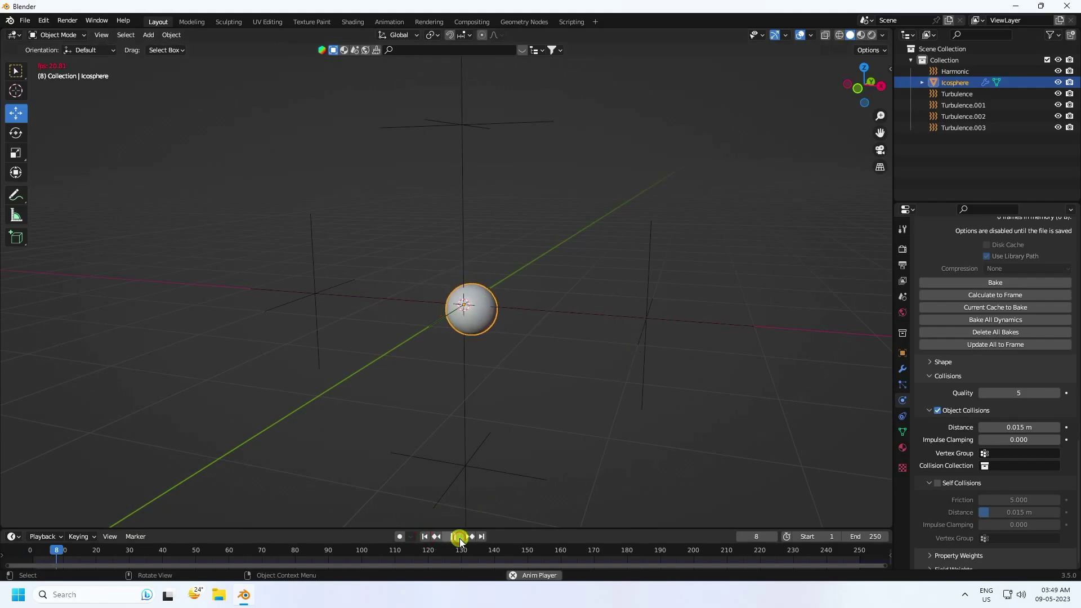
{"action": "scroll", "coordinate": [532, 426], "scroll_direction": "down", "scroll_amount": 3}
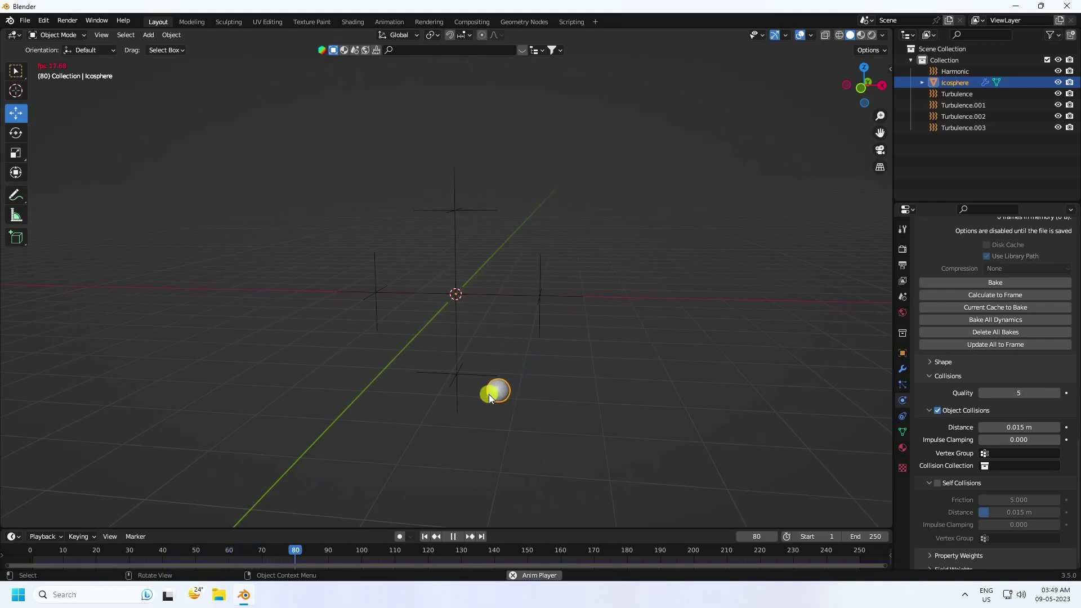
{"action": "scroll", "coordinate": [454, 370], "scroll_direction": "up", "scroll_amount": 2}
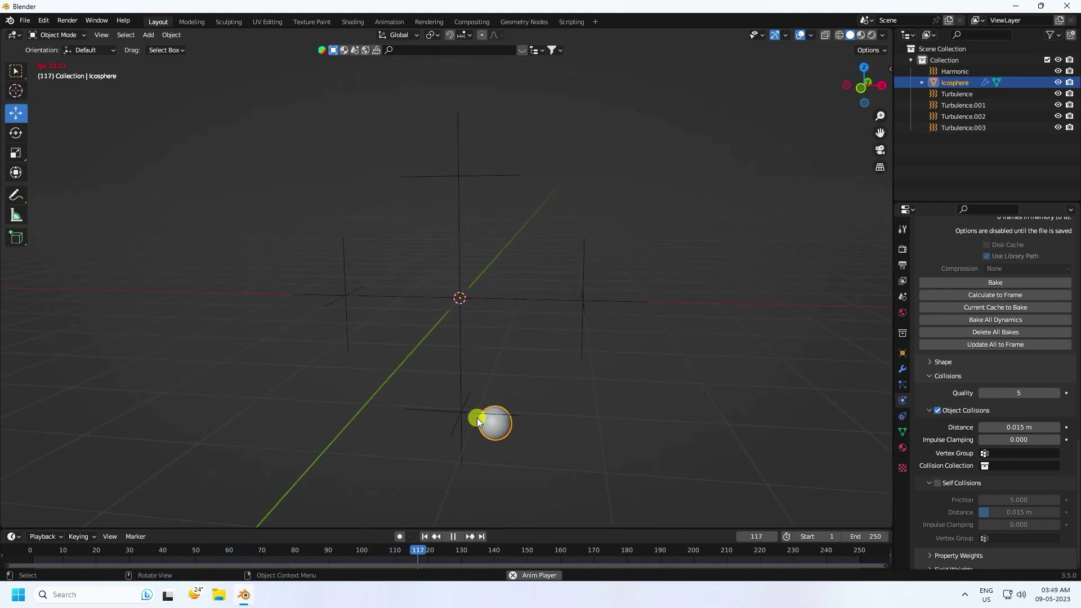
{"action": "left_click", "coordinate": [459, 535]}
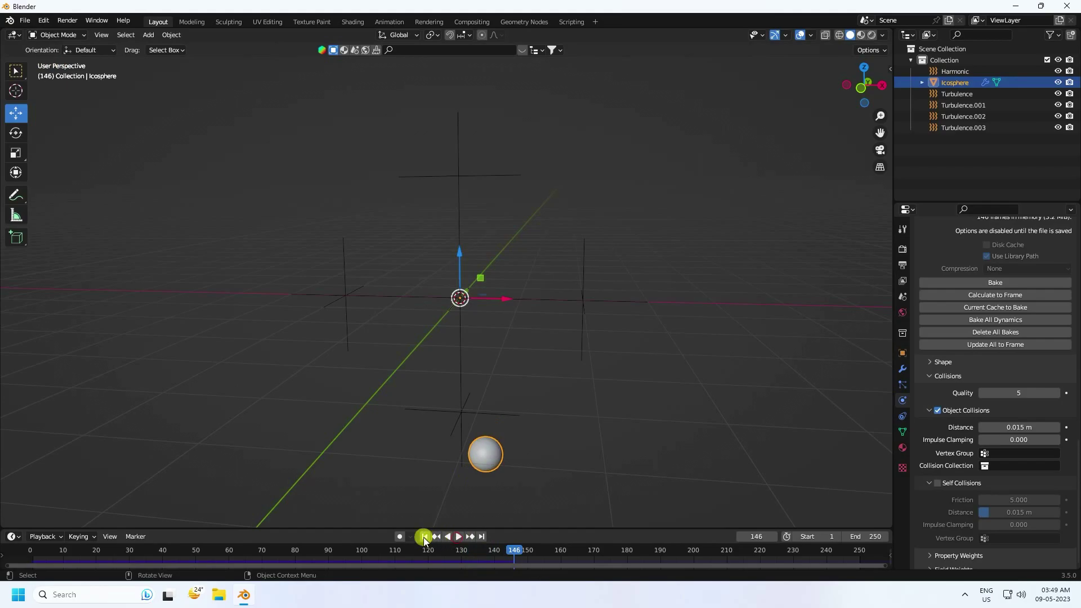
{"action": "left_click", "coordinate": [424, 535]}
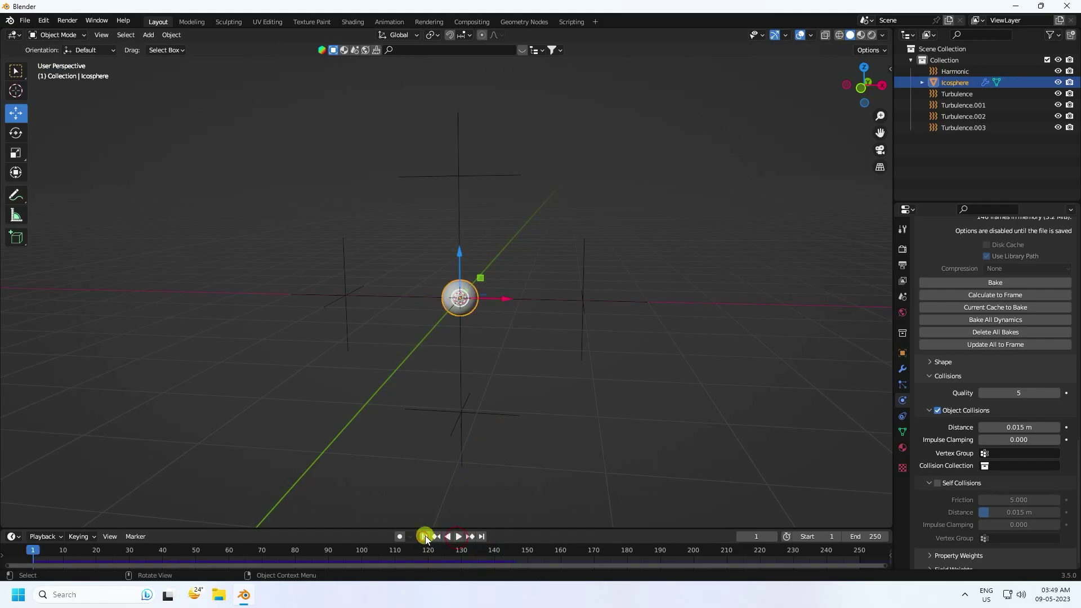
Turn off gravity for the scene
{"action": "left_click", "coordinate": [900, 293]}
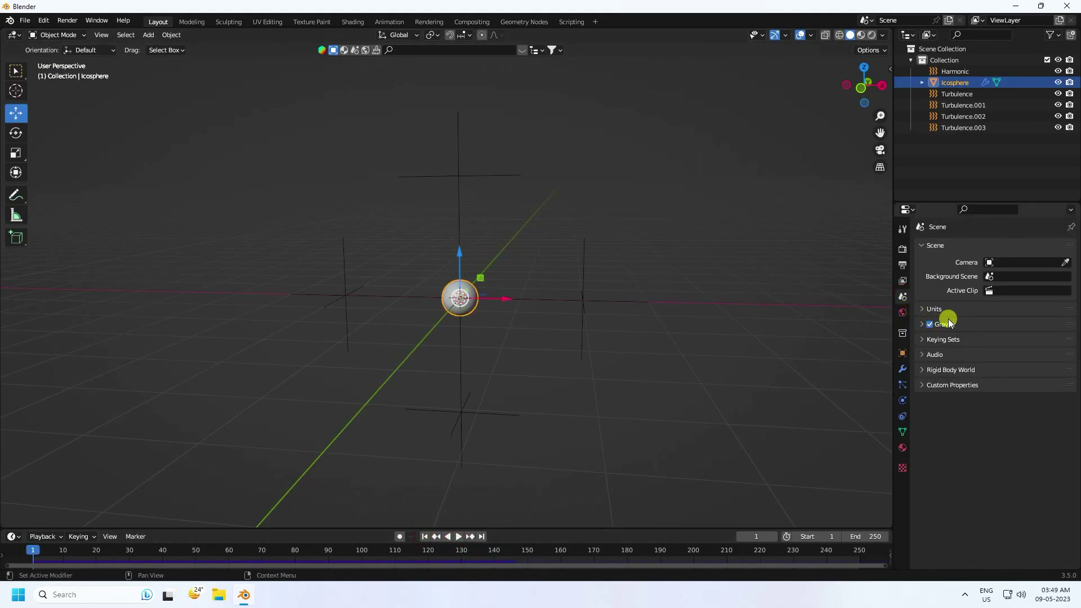
{"action": "left_click", "coordinate": [931, 325]}
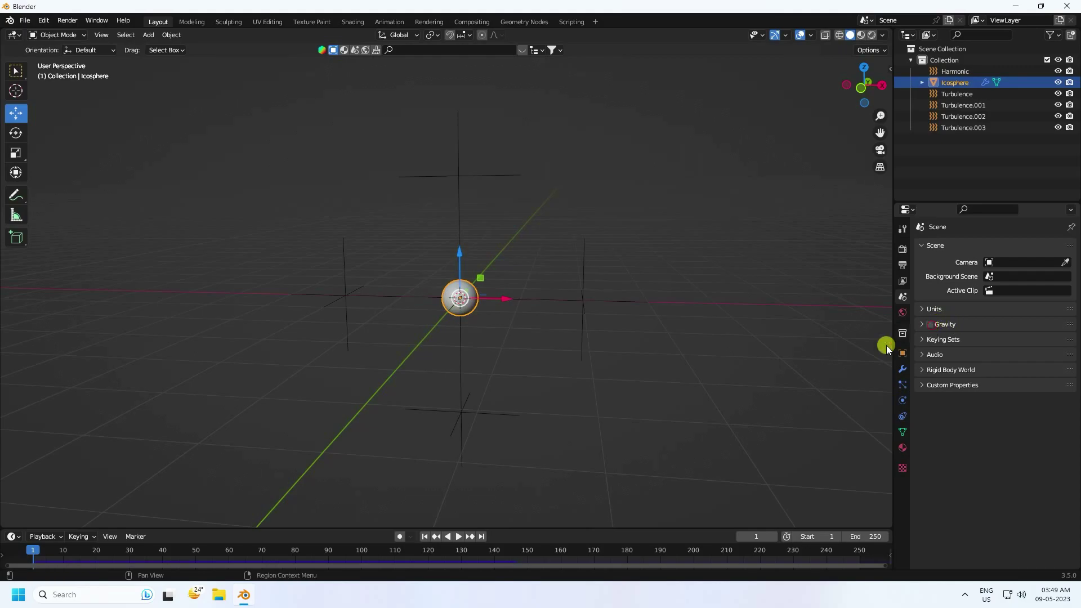
Play the gravity-free simulation to check how the sphere drifts among the force fields, and return to the first frame
{"action": "left_click", "coordinate": [452, 539]}
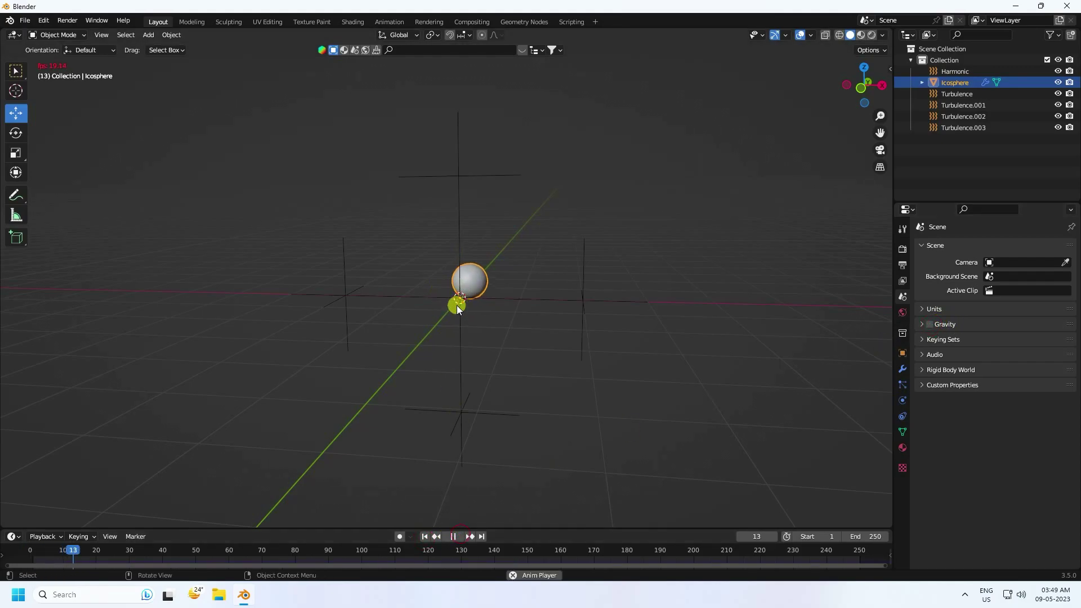
{"action": "scroll", "coordinate": [457, 305], "scroll_direction": "up", "scroll_amount": 3}
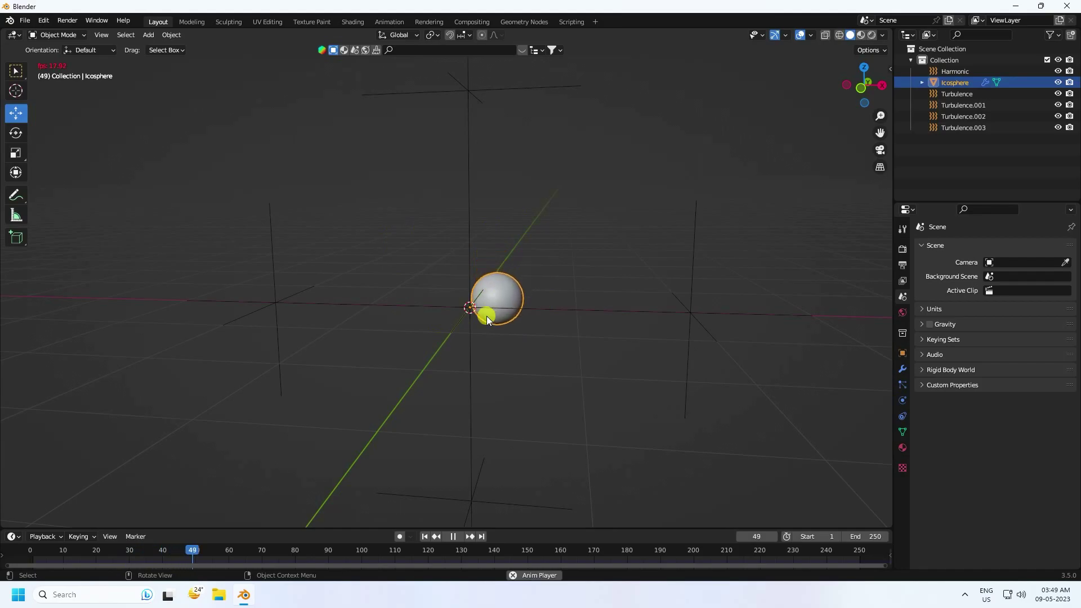
{"action": "scroll", "coordinate": [487, 314], "scroll_direction": "up", "scroll_amount": 2}
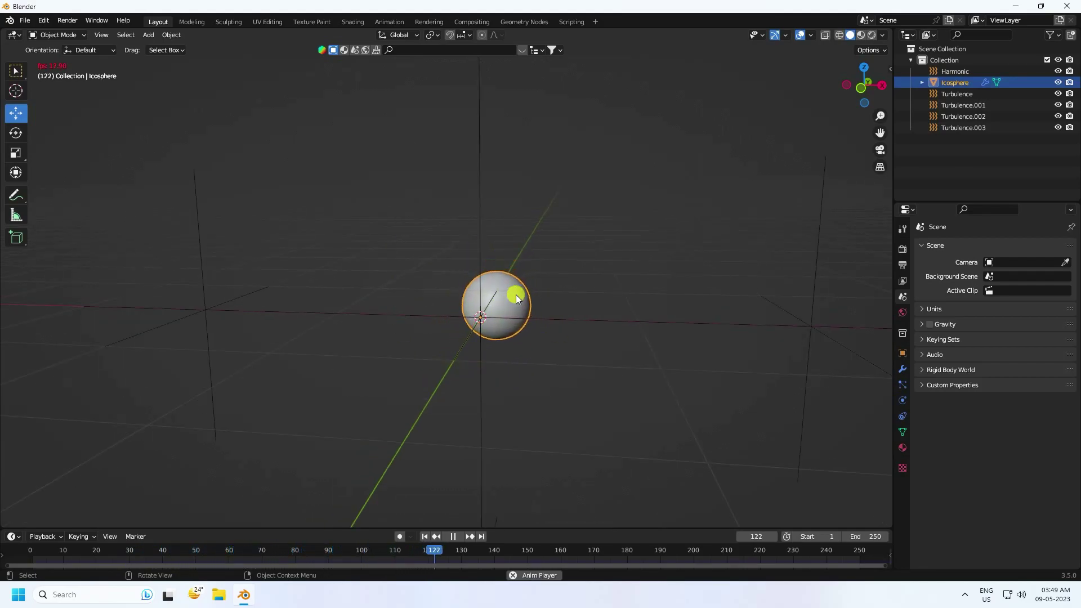
{"action": "middle_click_drag", "start_coordinate": [468, 369], "coordinate": [535, 420]}
{"action": "left_click", "coordinate": [453, 535]}
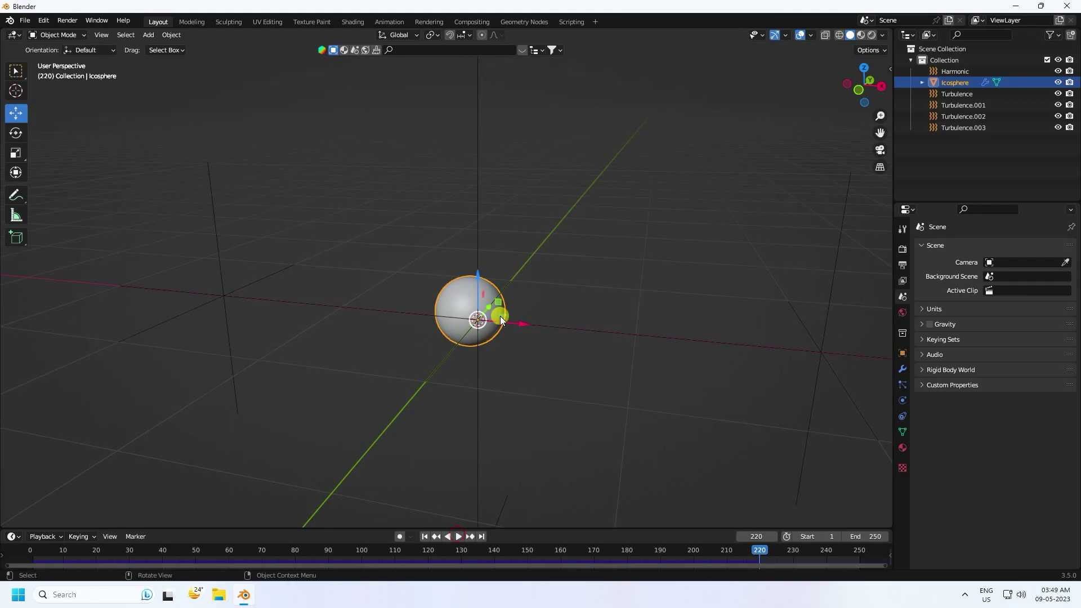
{"action": "left_click", "coordinate": [425, 535]}
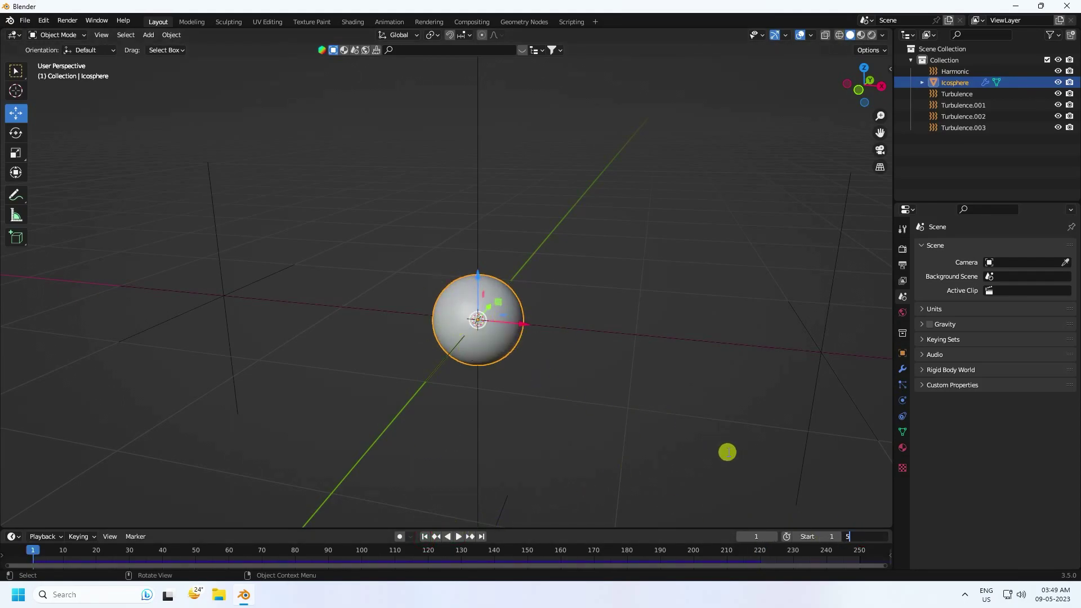
Extend the timeline's visible range and set the scene's end frame to 600
{"action": "key", "text": "Return"}
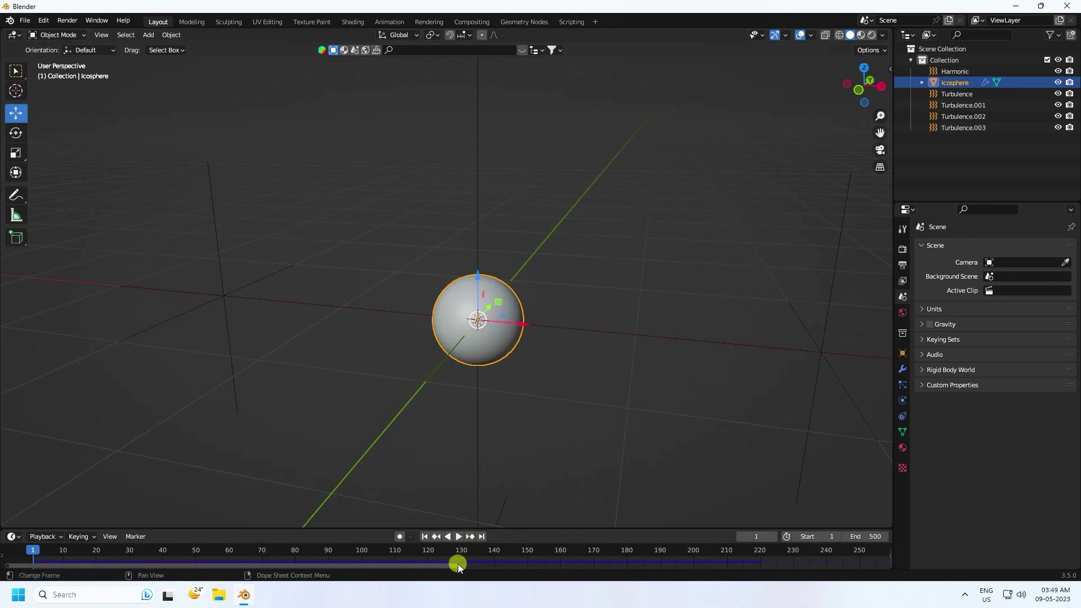
{"action": "left_click_drag", "start_coordinate": [457, 563], "coordinate": [882, 549]}
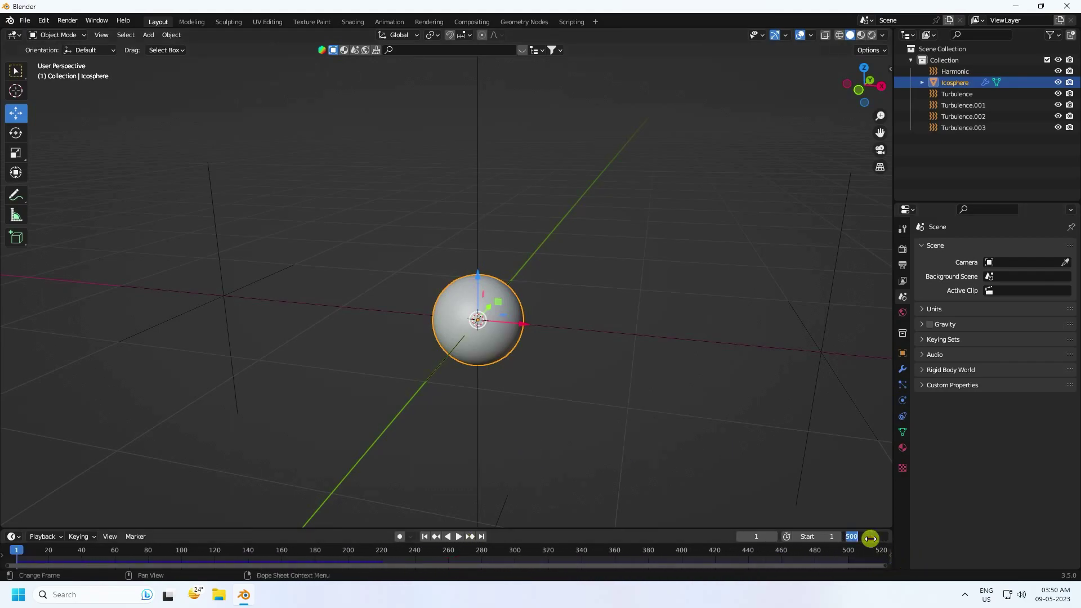
{"action": "left_click", "coordinate": [870, 538]}
{"action": "type", "text": "600"}
{"action": "key", "text": "Return"}
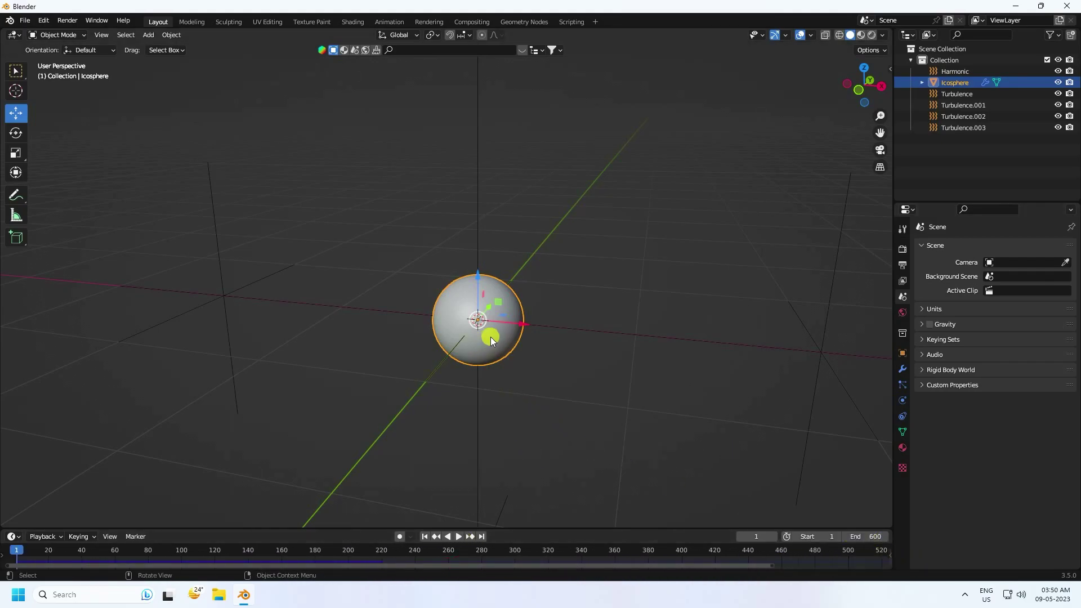
Add an Array modifier to the sphere with a count of 3 and a relative offset of 1.1 along X
{"action": "left_click", "coordinate": [901, 370]}
{"action": "left_click", "coordinate": [927, 249]}
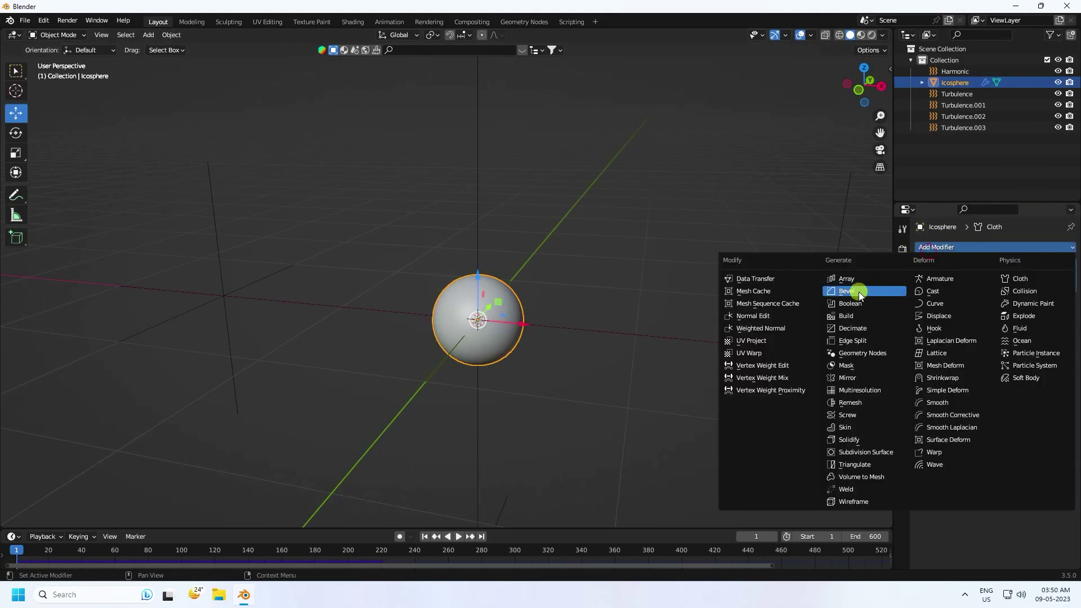
{"action": "left_click", "coordinate": [851, 278]}
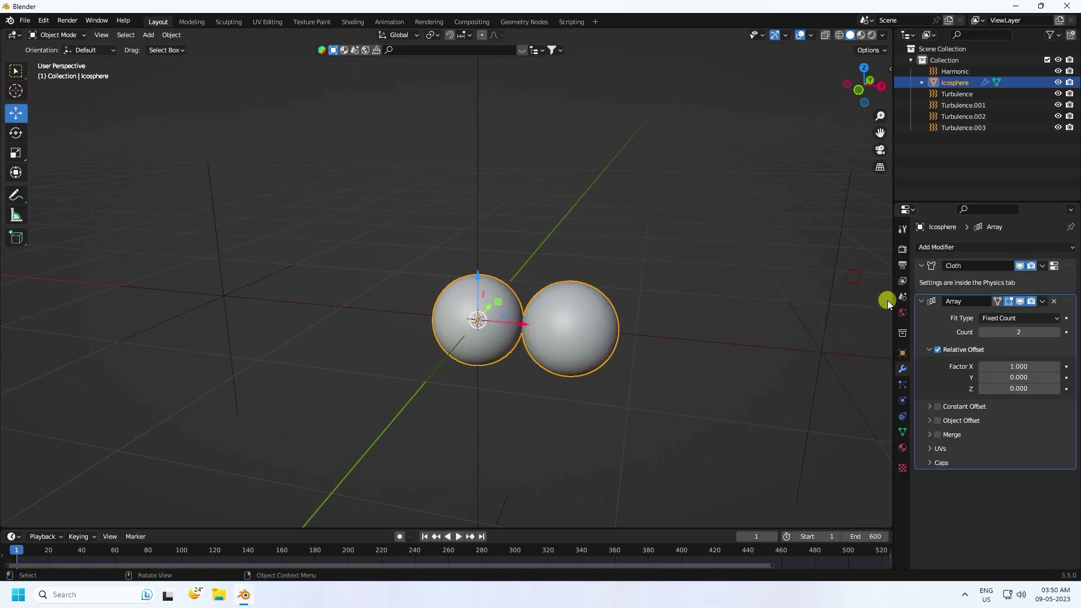
{"action": "left_click", "coordinate": [1056, 332]}
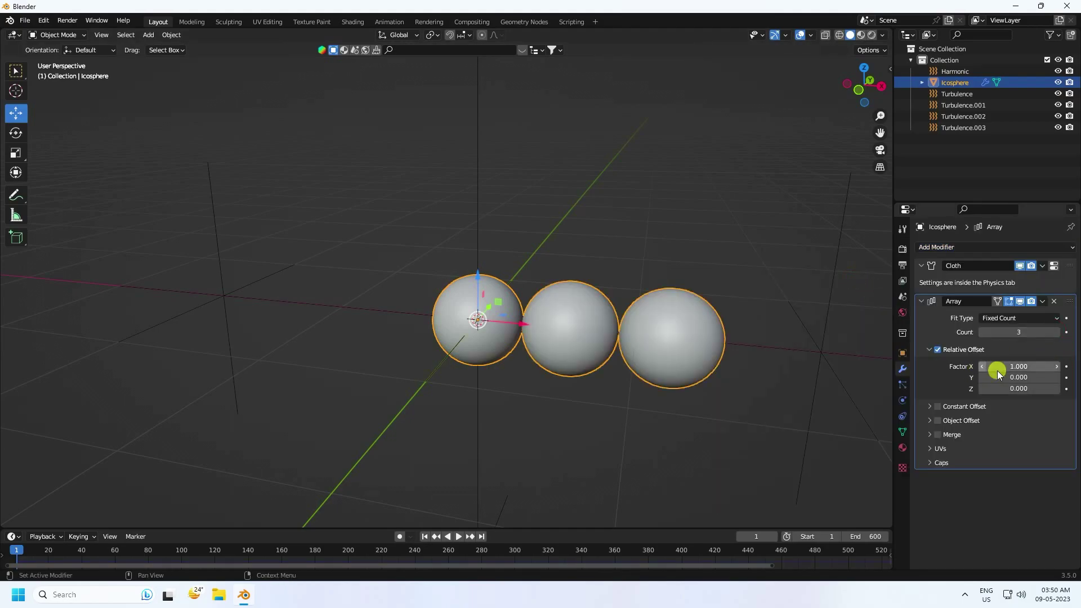
{"action": "left_click", "coordinate": [1054, 366]}
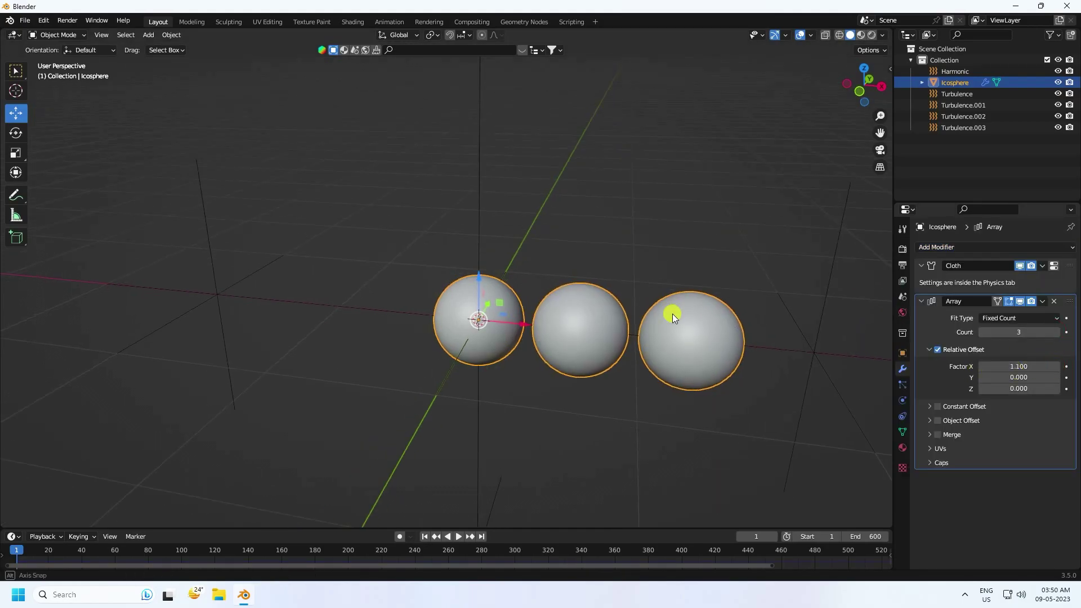
{"action": "middle_click_drag", "start_coordinate": [672, 313], "coordinate": [688, 340]}
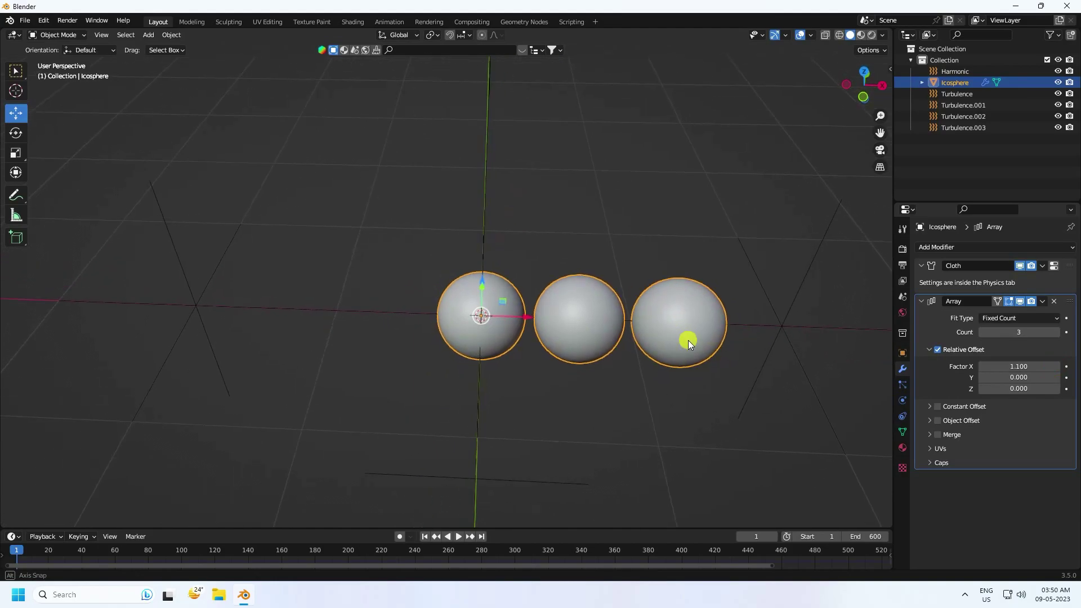
Add a second Array modifier to the sphere with count 3 and relative offset X 0, Y 1.1
{"action": "left_click", "coordinate": [921, 297]}
{"action": "left_click", "coordinate": [923, 248]}
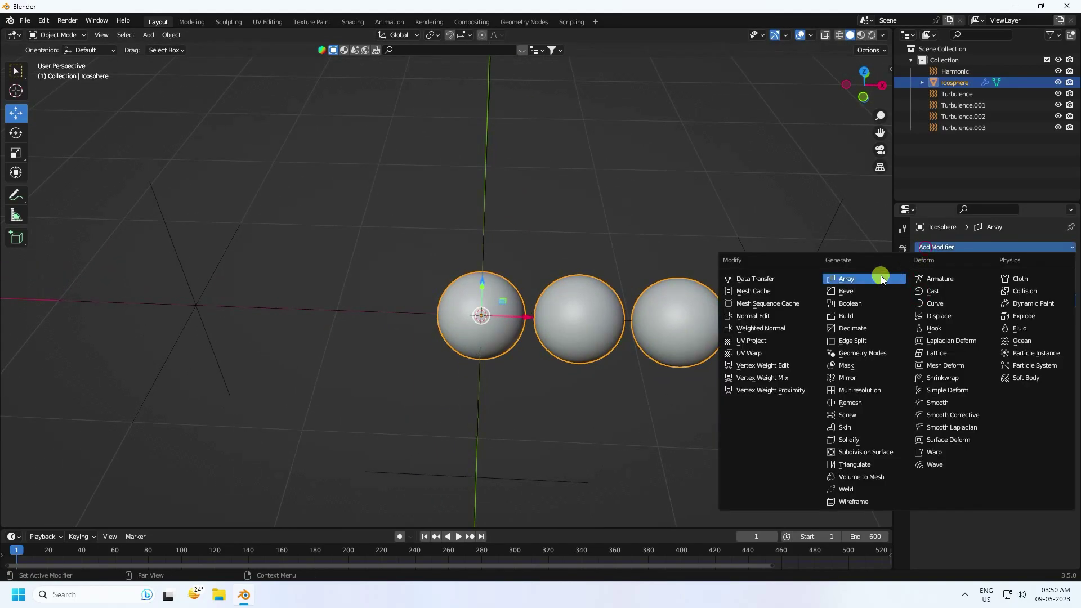
{"action": "left_click", "coordinate": [846, 279]}
{"action": "left_click_drag", "start_coordinate": [1017, 348], "coordinate": [1020, 349]}
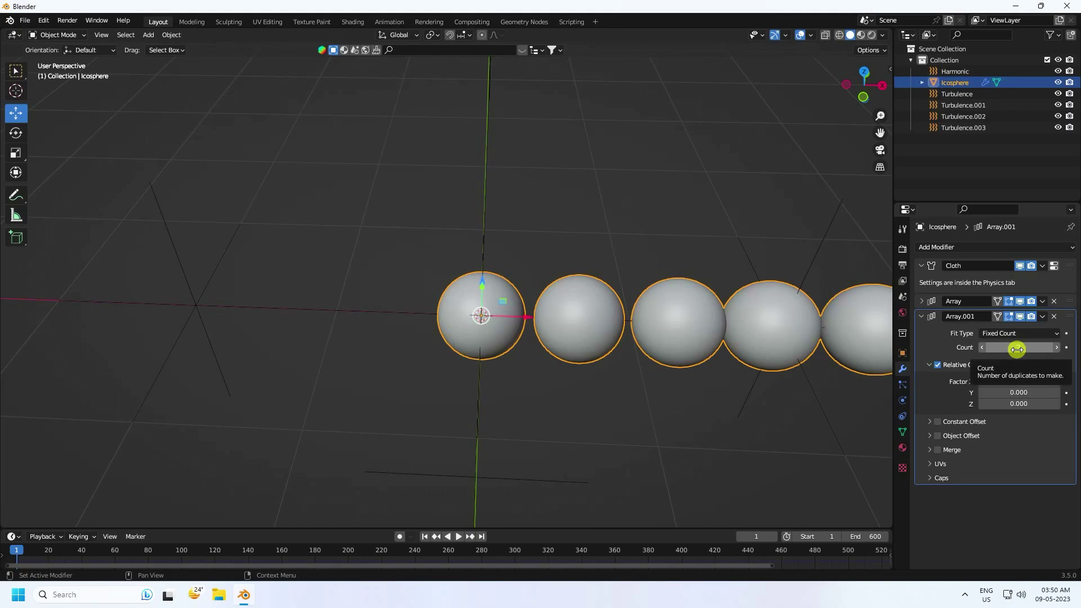
{"action": "left_click_drag", "start_coordinate": [1015, 381], "coordinate": [912, 437]}
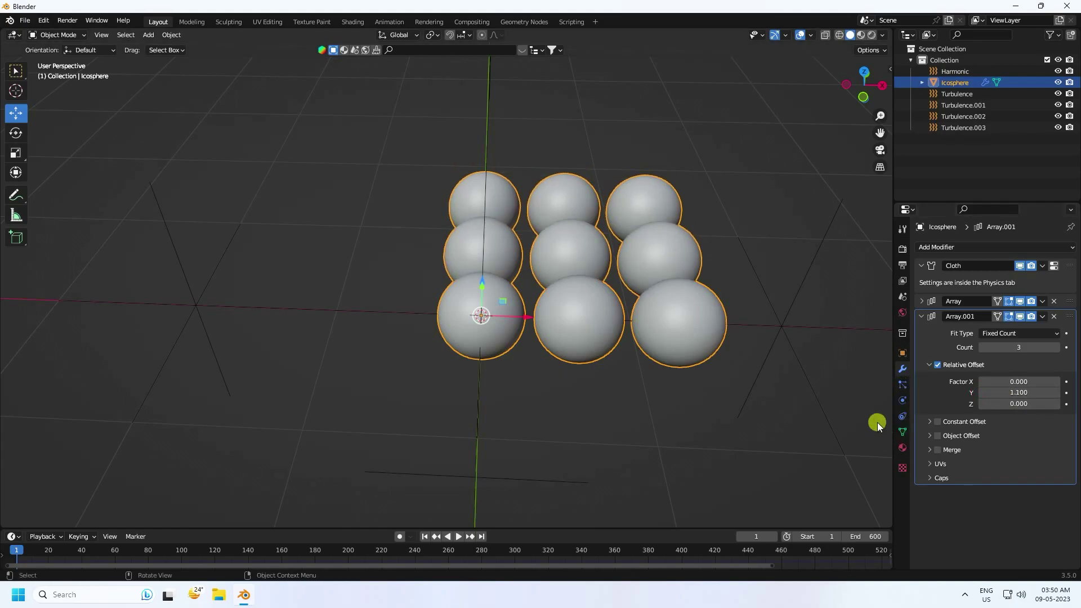
{"action": "middle_click_drag", "start_coordinate": [637, 264], "coordinate": [574, 420]}
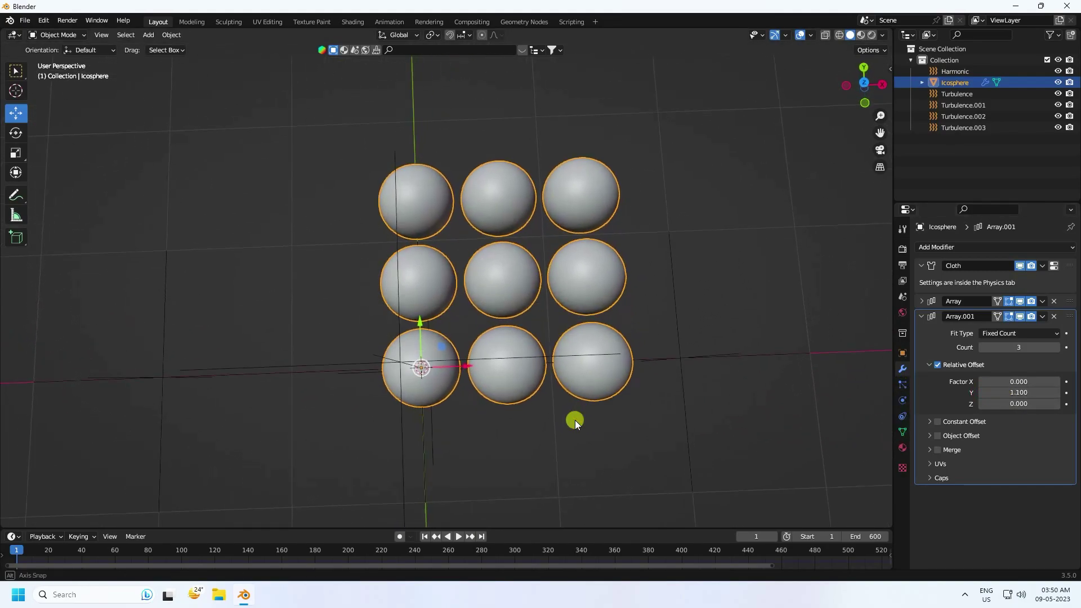
{"action": "middle_click_drag", "start_coordinate": [587, 373], "coordinate": [518, 251]}
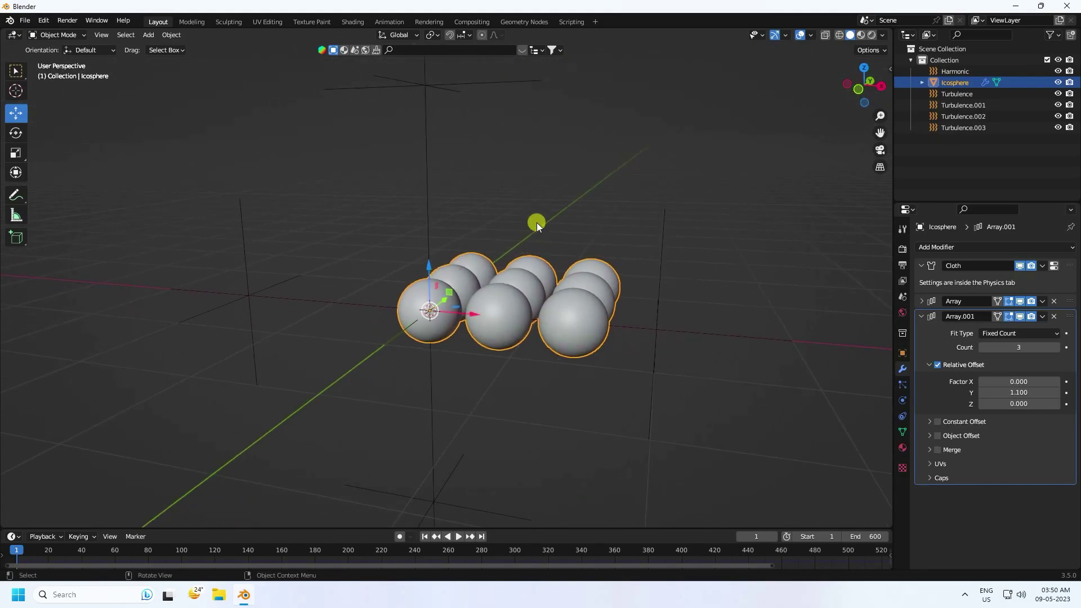
Apply both Array modifiers on the sphere, keeping its Cloth modifier
{"action": "left_click", "coordinate": [1041, 317]}
{"action": "left_click", "coordinate": [1007, 332]}
{"action": "left_click", "coordinate": [1041, 301]}
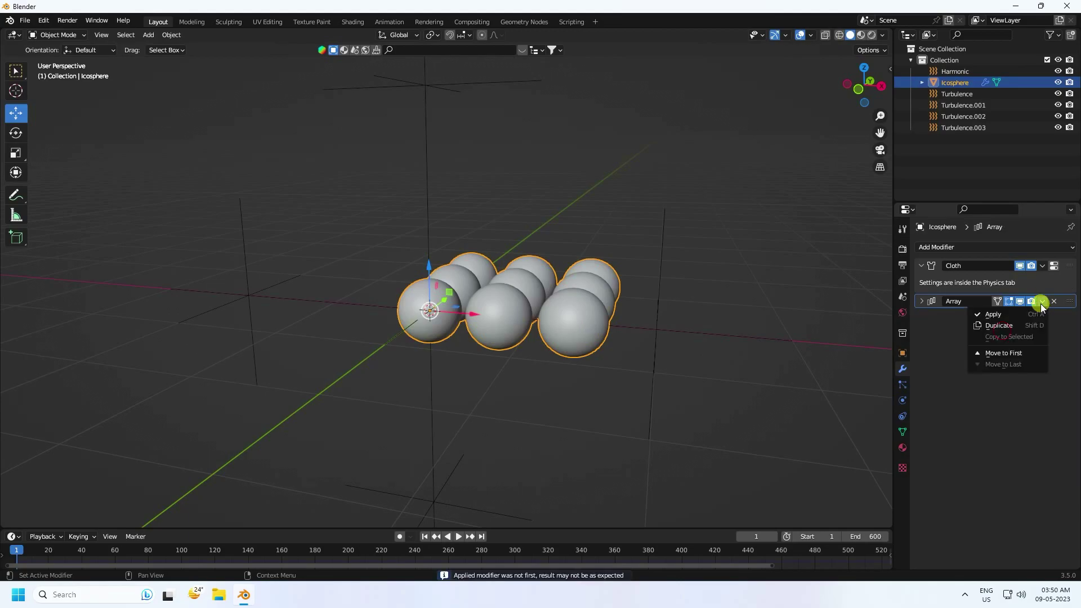
{"action": "left_click", "coordinate": [1007, 315]}
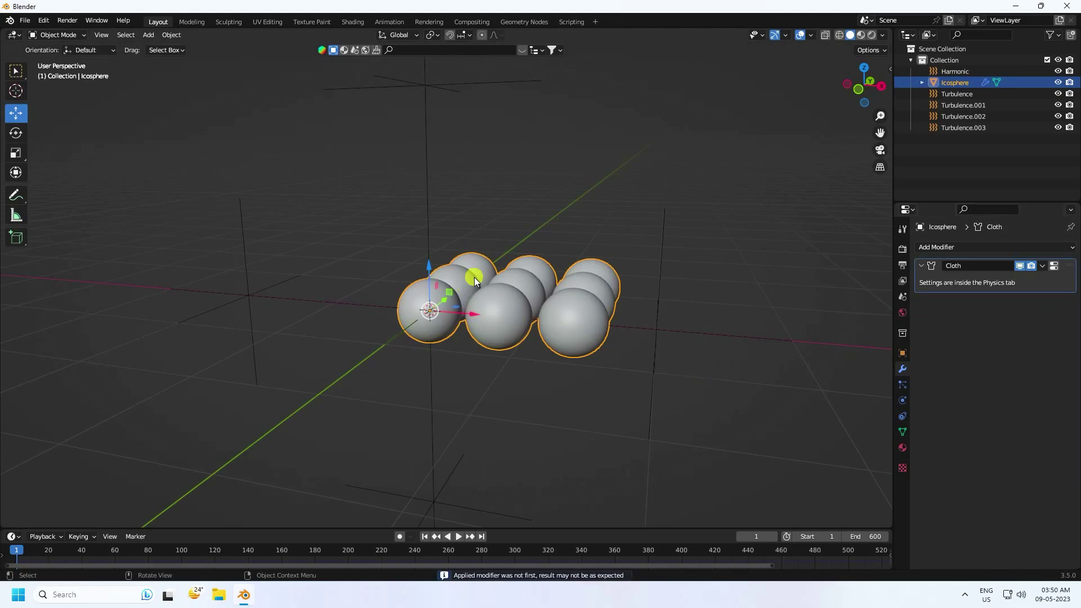
Separate the arrayed sphere mesh by loose parts into individual objects and return to Object Mode
{"action": "left_click", "coordinate": [56, 35]}
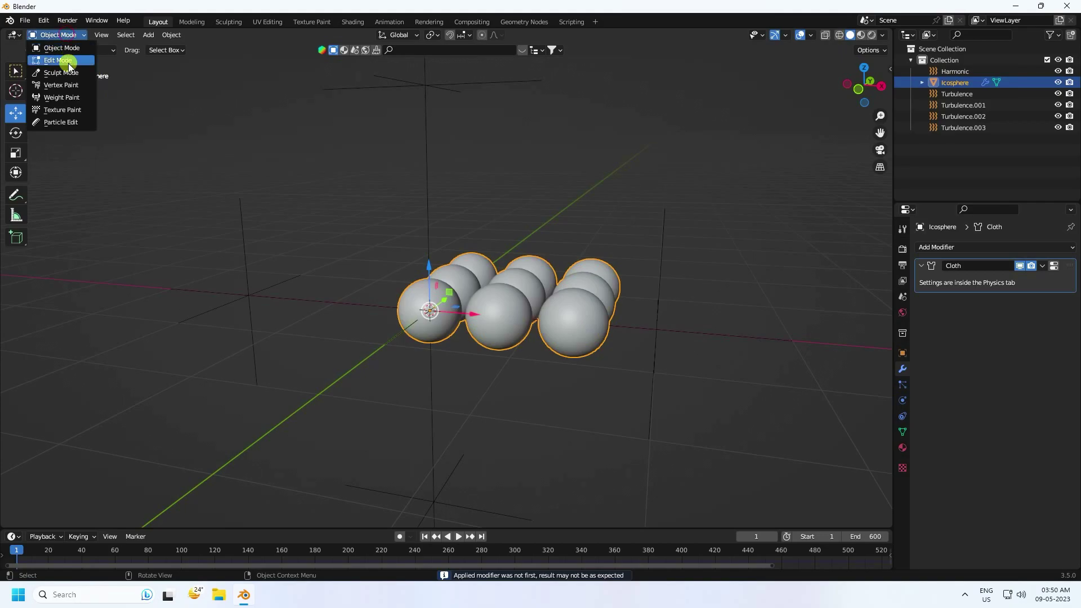
{"action": "left_click", "coordinate": [69, 63]}
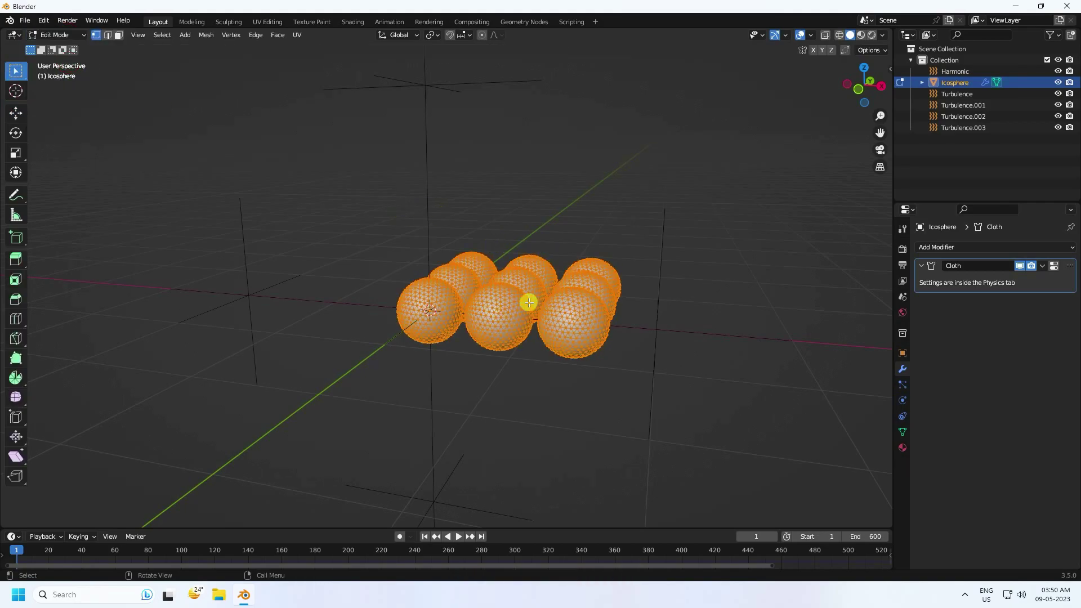
{"action": "scroll", "coordinate": [528, 302], "scroll_direction": "up", "scroll_amount": 3}
{"action": "key", "text": "p"}
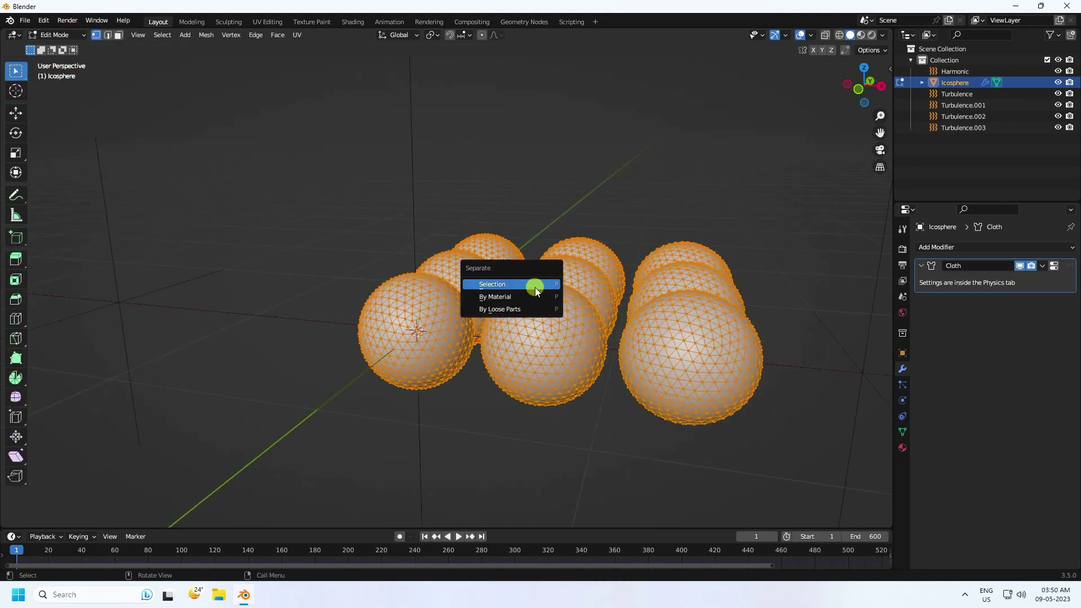
{"action": "left_click", "coordinate": [503, 308]}
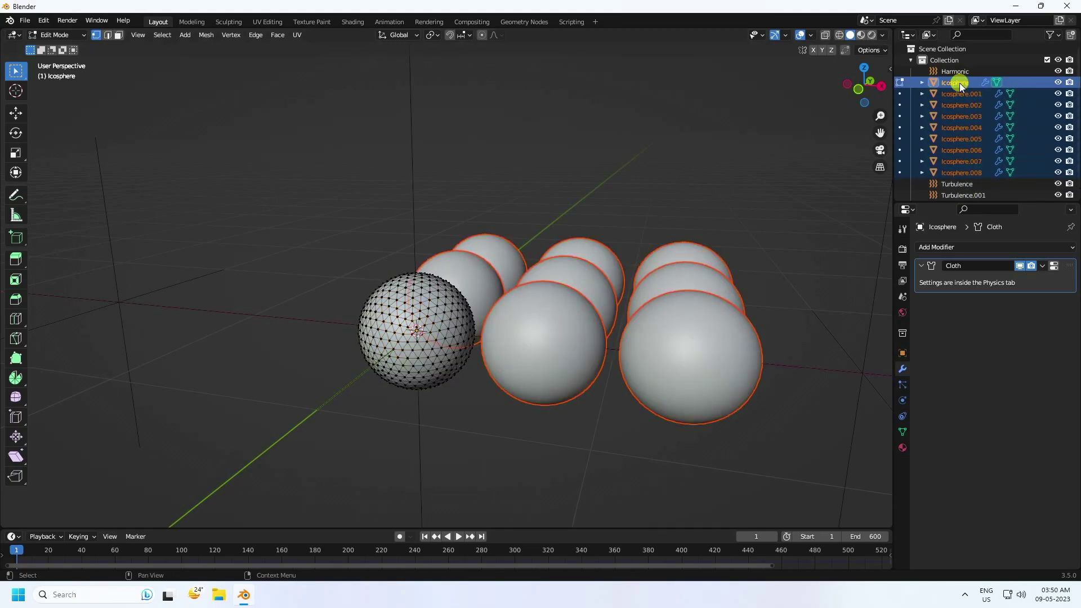
{"action": "left_click", "coordinate": [56, 35]}
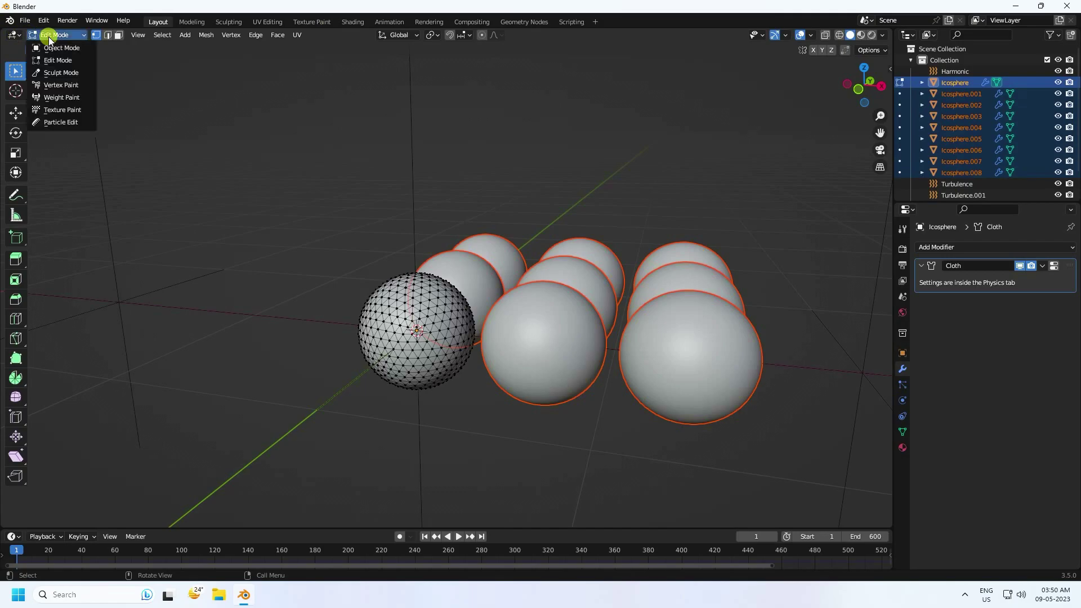
{"action": "left_click", "coordinate": [56, 47]}
Randomize the transform of all the selected spheres with location values of 1 m in Y and 1 m in Z
{"action": "scroll", "coordinate": [452, 293], "scroll_direction": "down", "scroll_amount": 3}
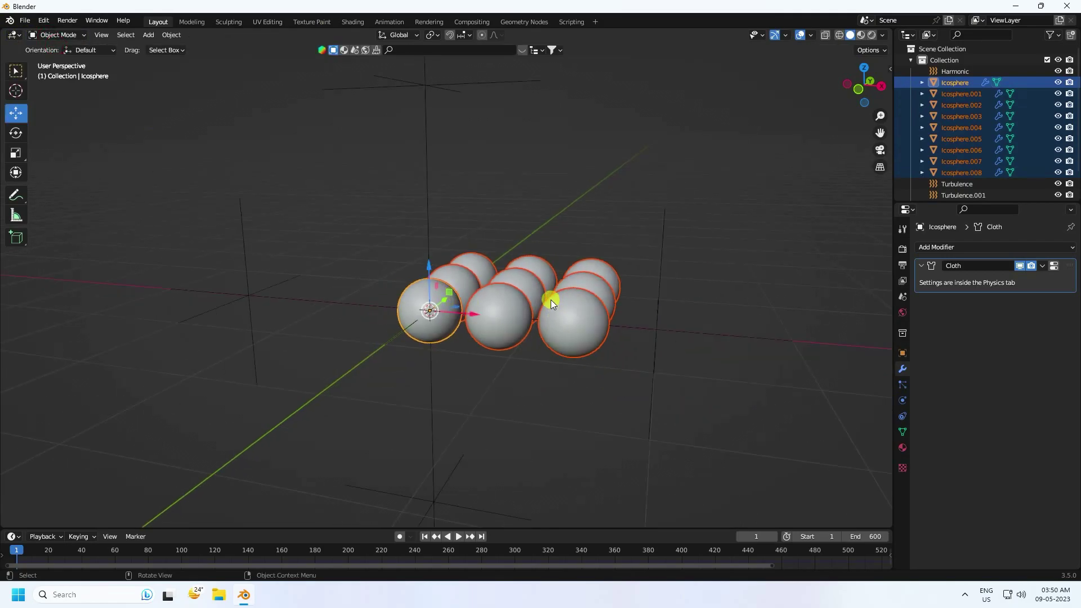
{"action": "scroll", "coordinate": [551, 299], "scroll_direction": "up", "scroll_amount": 3}
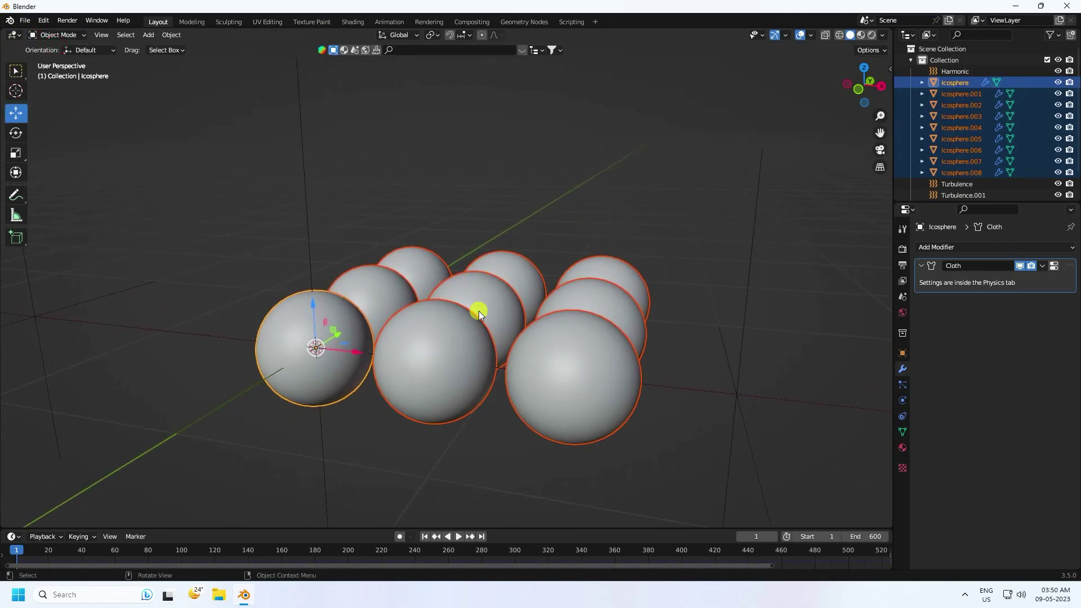
{"action": "left_click", "coordinate": [171, 35]}
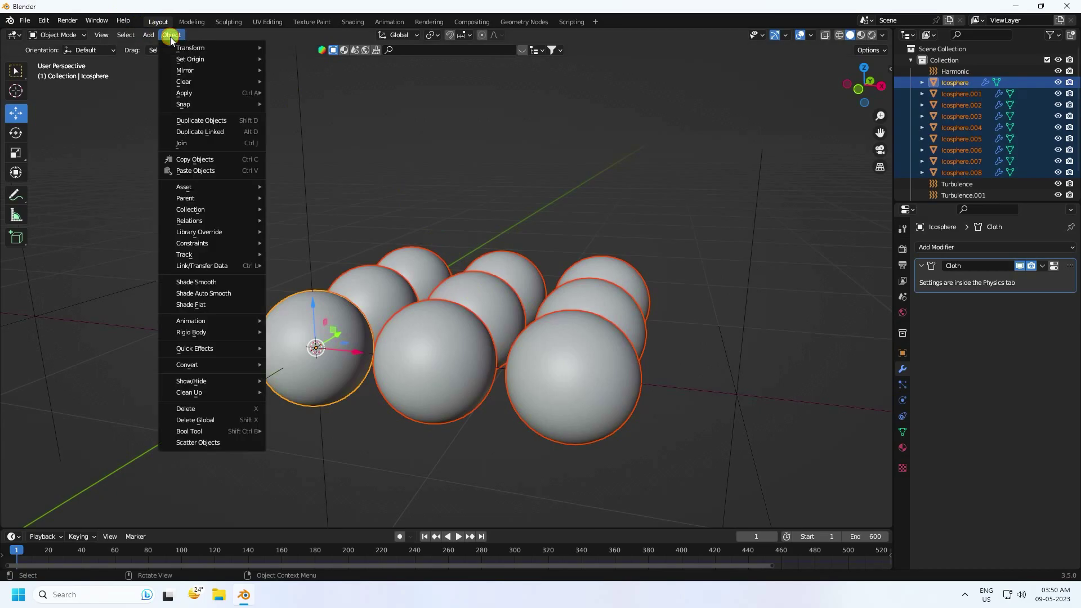
{"action": "mouse_move", "coordinate": [210, 47]}
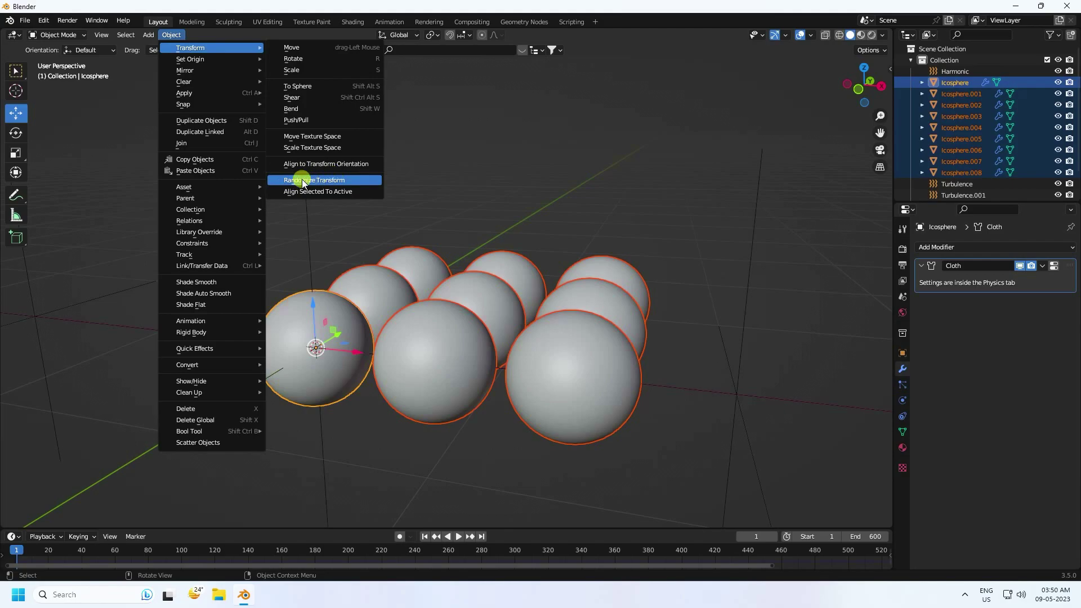
{"action": "left_click", "coordinate": [327, 180]}
{"action": "scroll", "coordinate": [452, 267], "scroll_direction": "down", "scroll_amount": 1}
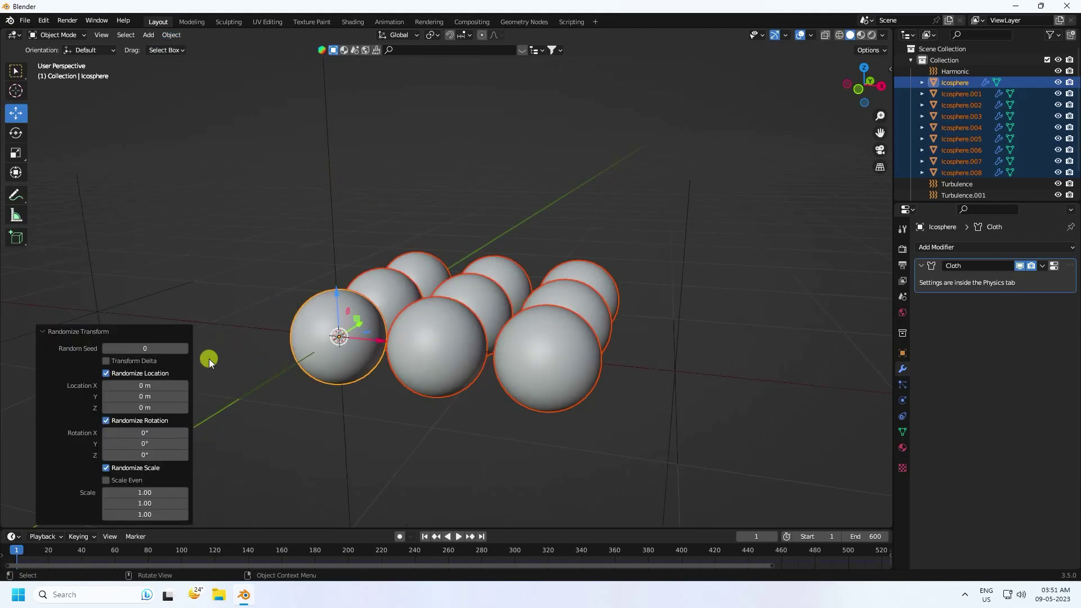
{"action": "left_click", "coordinate": [145, 398]}
{"action": "type", "text": "1"}
{"action": "key", "text": "Return"}
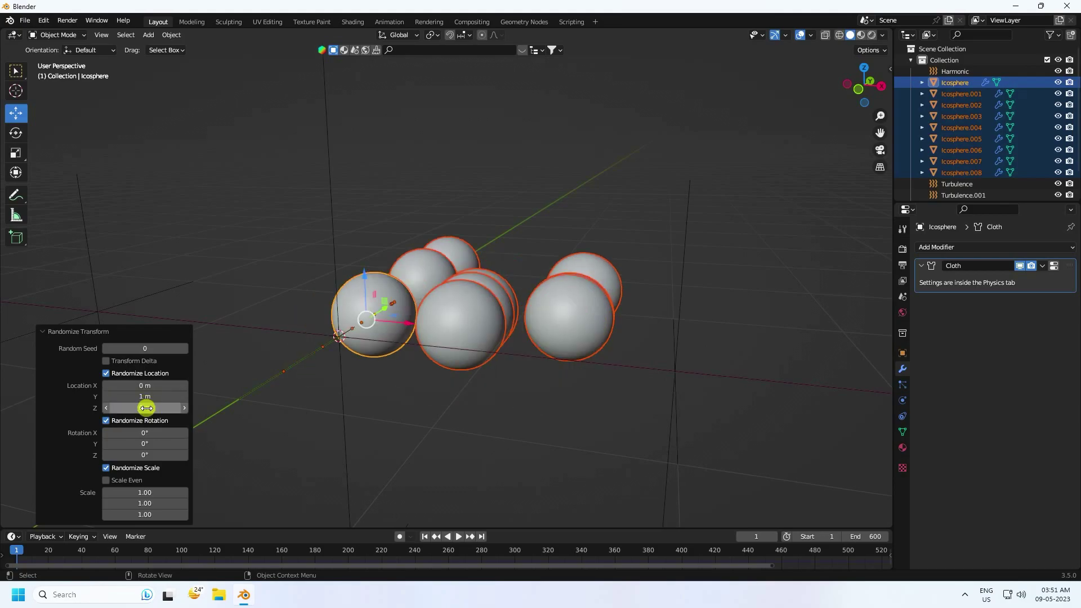
{"action": "left_click", "coordinate": [146, 408]}
{"action": "type", "text": "1"}
{"action": "key", "text": "Return"}
{"action": "middle_click_drag", "start_coordinate": [293, 377], "coordinate": [482, 350]}
{"action": "middle_click_drag", "start_coordinate": [506, 265], "coordinate": [451, 330]}
{"action": "scroll", "coordinate": [507, 270], "scroll_direction": "down", "scroll_amount": 2}
Set the origin of every selected sphere to its own geometry
{"action": "right_click", "coordinate": [469, 238]}
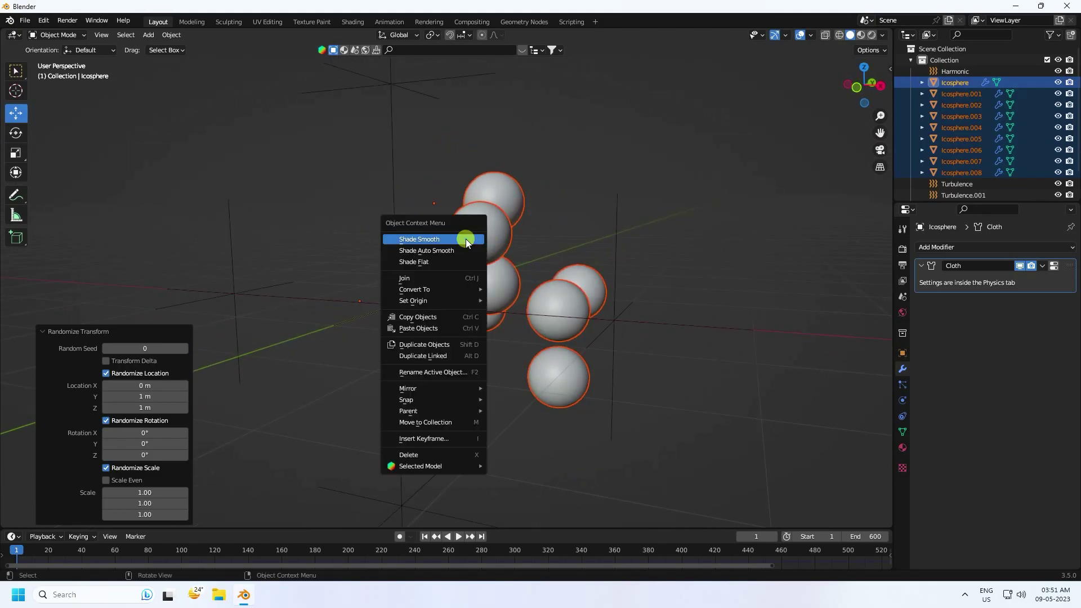
{"action": "mouse_move", "coordinate": [409, 300]}
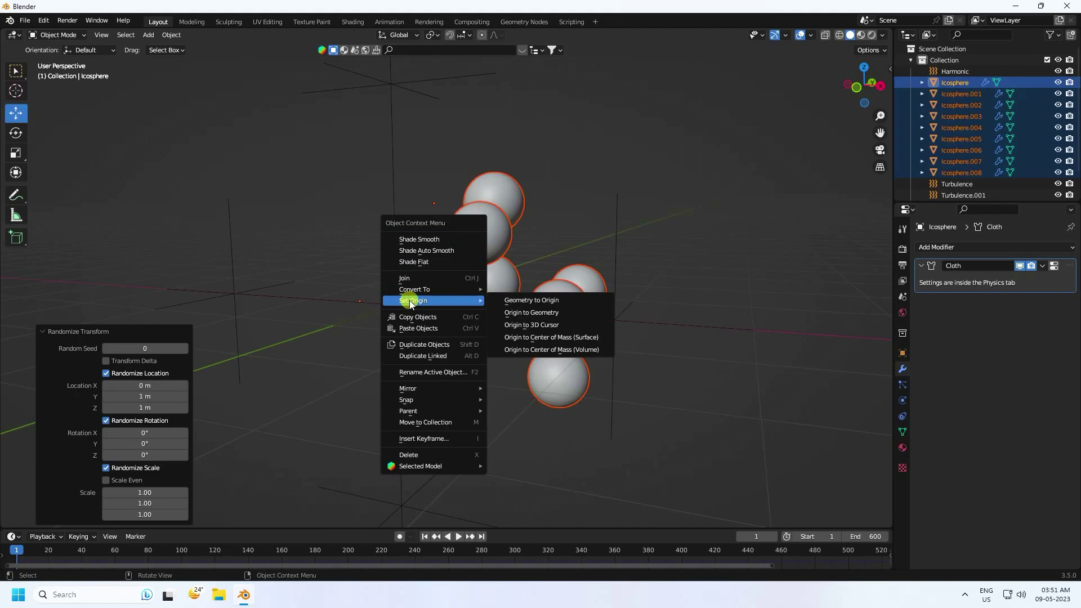
{"action": "left_click", "coordinate": [529, 313]}
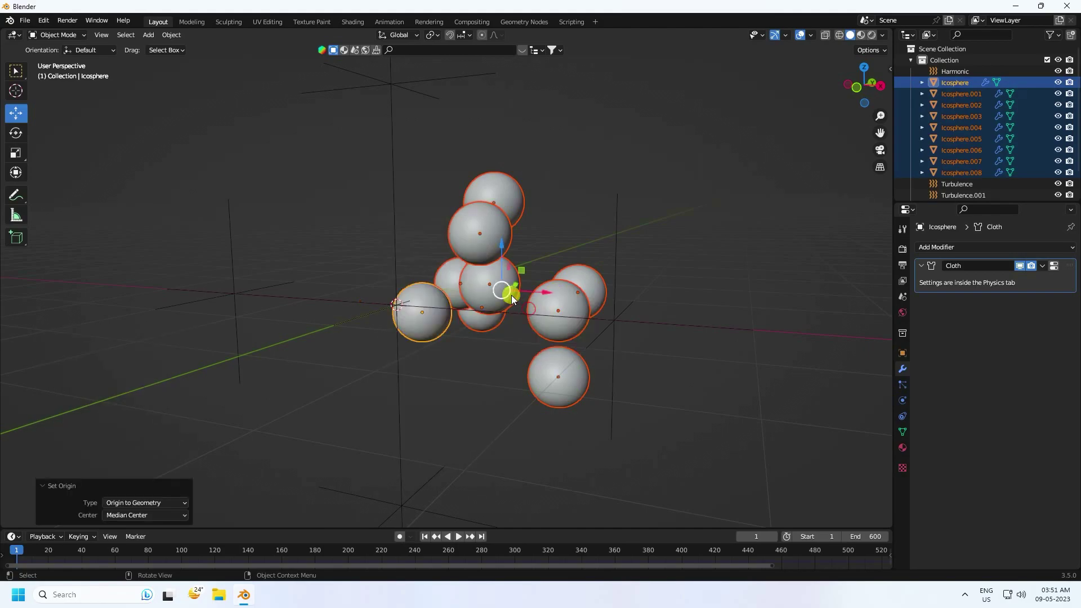
{"action": "mouse_move", "coordinate": [511, 295]}
{"action": "middle_mouse_down"}
{"action": "mouse_move", "coordinate": [522, 311]}
{"action": "mouse_move", "coordinate": [505, 308]}
{"action": "middle_mouse_up"}
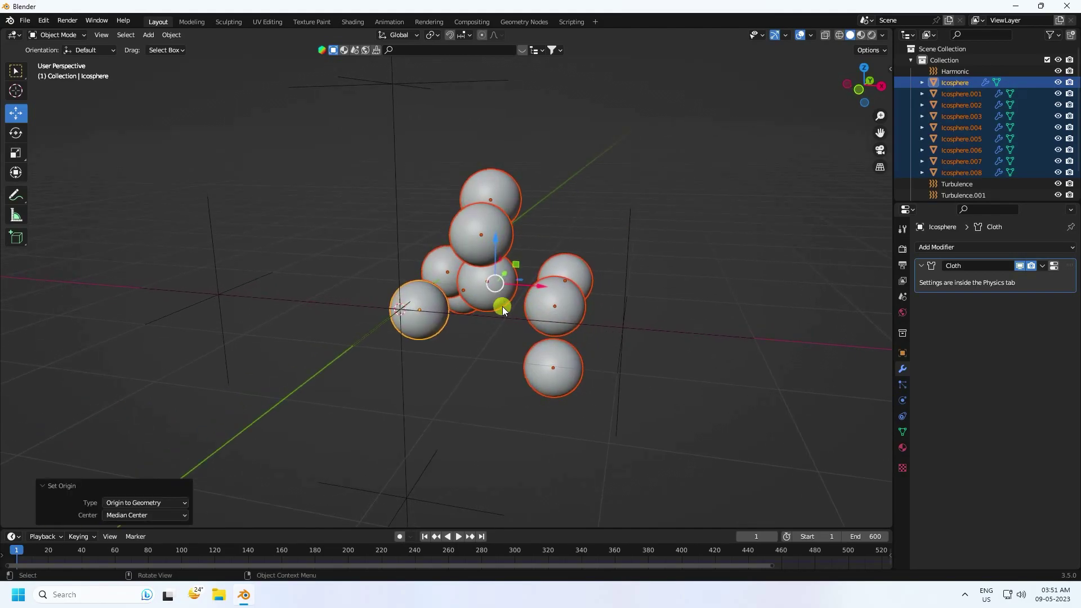
Snap all the selected spheres to the 3D cursor while keeping their offsets, and clear the selection
{"action": "key", "text": "shift+s"}
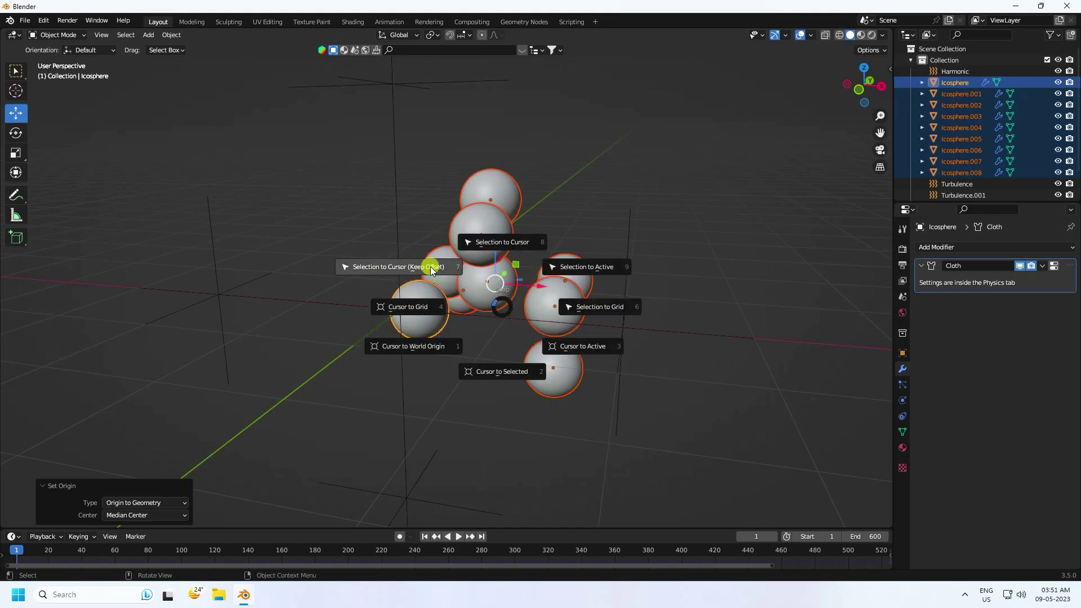
{"action": "left_click", "coordinate": [387, 265]}
{"action": "middle_click_drag", "start_coordinate": [439, 330], "coordinate": [473, 268]}
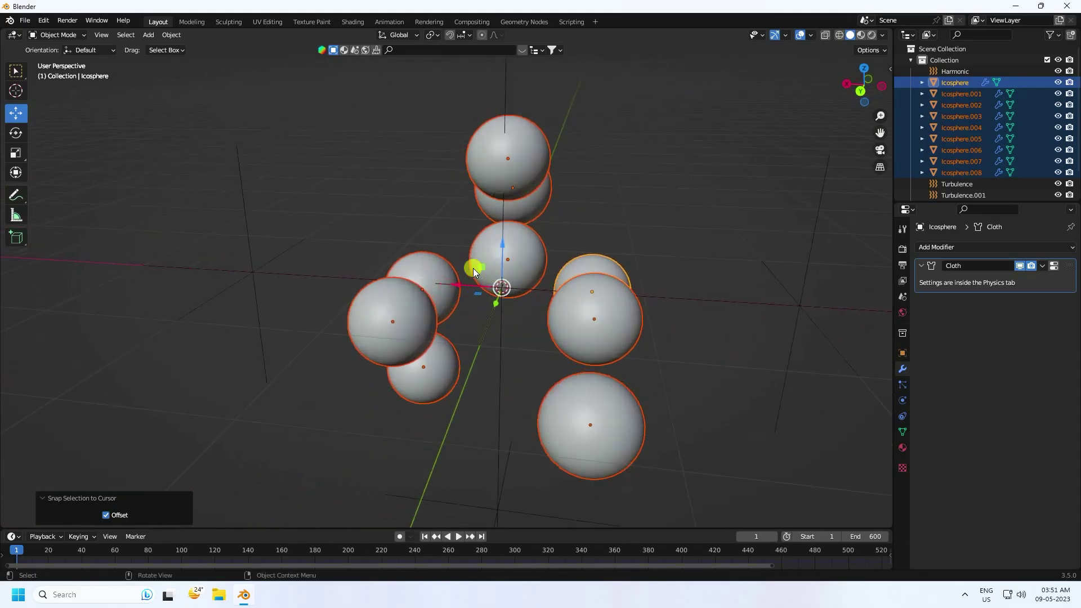
{"action": "left_click", "coordinate": [599, 208]}
{"action": "middle_click_drag", "start_coordinate": [599, 208], "coordinate": [591, 360]}
Play the cloth simulation to check how the separated spheres interact, stop it and return to the first frame
{"action": "left_click", "coordinate": [606, 405]}
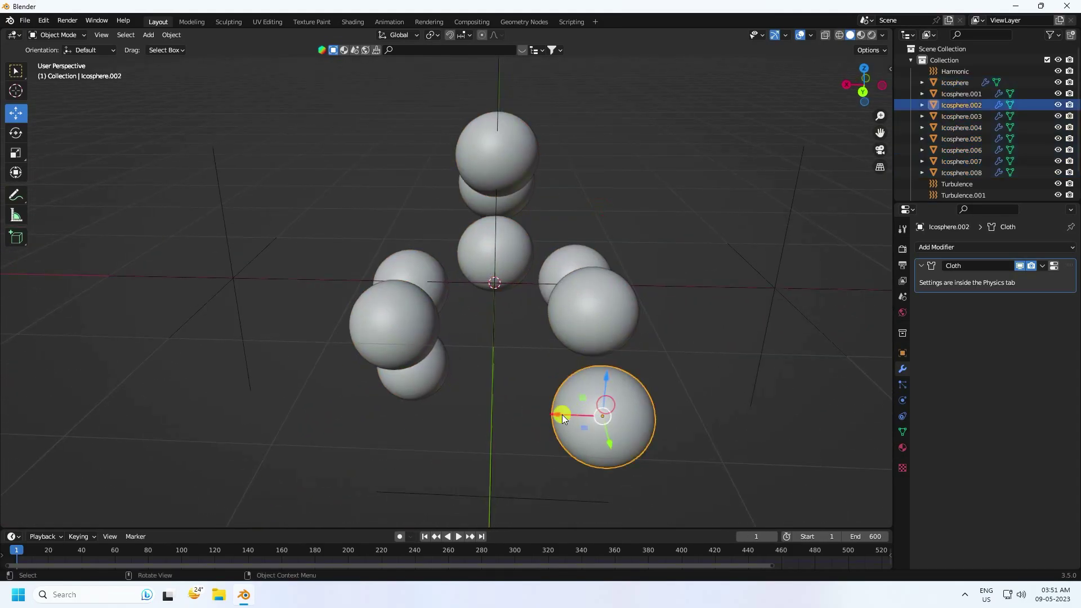
{"action": "middle_click_drag", "start_coordinate": [566, 415], "coordinate": [478, 322]}
{"action": "scroll", "coordinate": [478, 322], "scroll_direction": "down", "scroll_amount": 5}
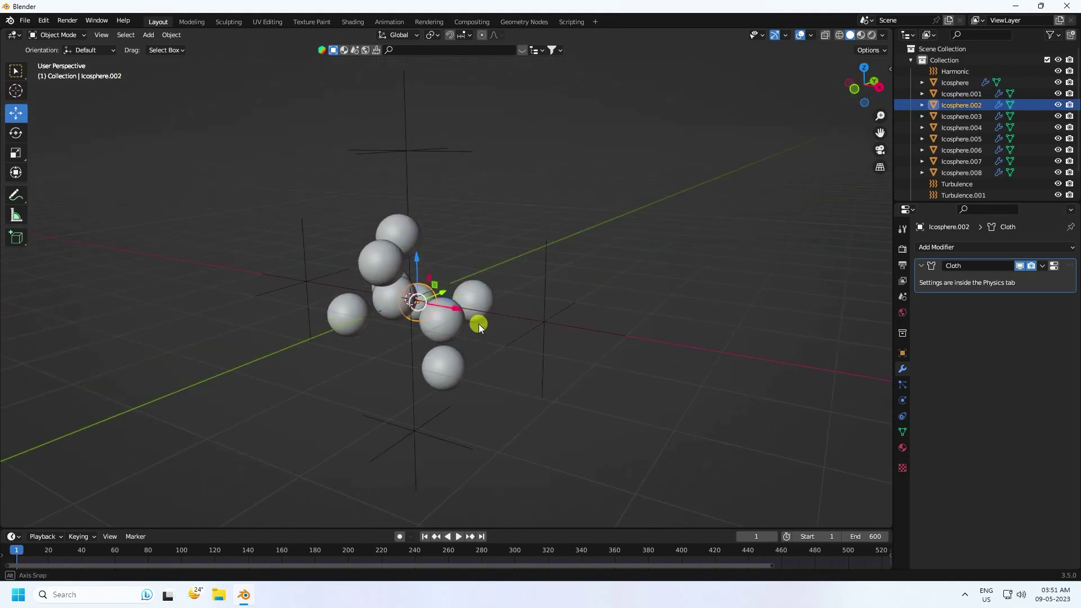
{"action": "left_click", "coordinate": [457, 536]}
{"action": "scroll", "coordinate": [390, 333], "scroll_direction": "up", "scroll_amount": 4}
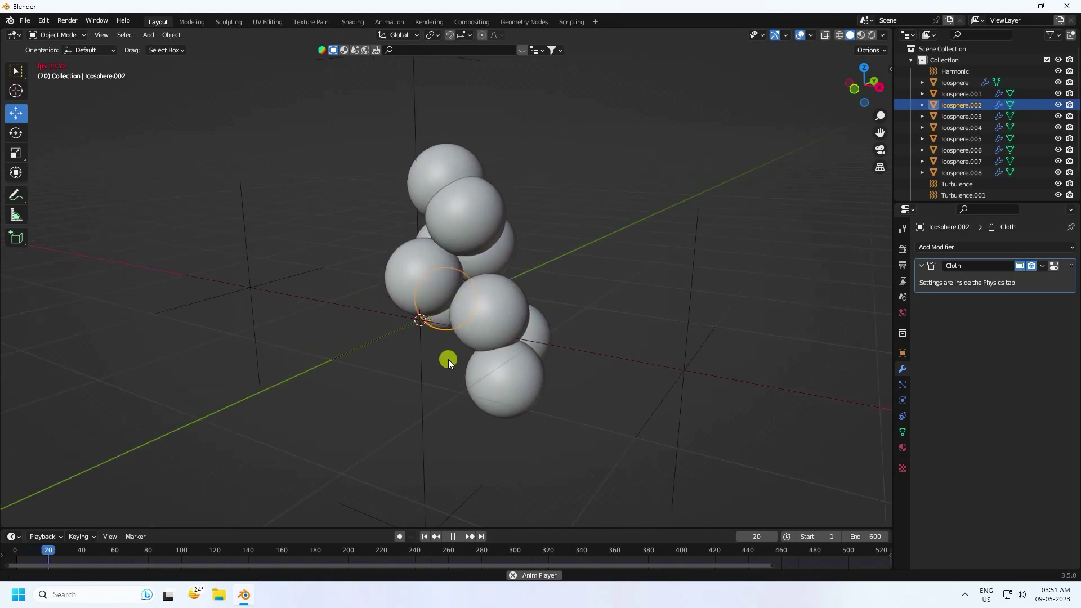
{"action": "middle_click_drag", "start_coordinate": [448, 359], "coordinate": [471, 336], "text": "shift"}
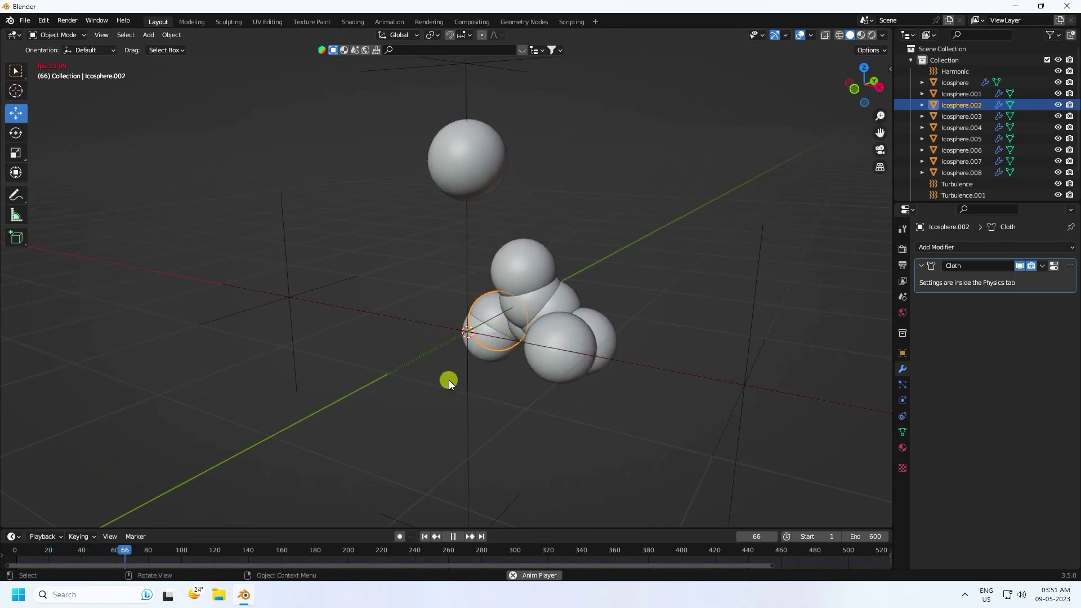
{"action": "left_click", "coordinate": [366, 312]}
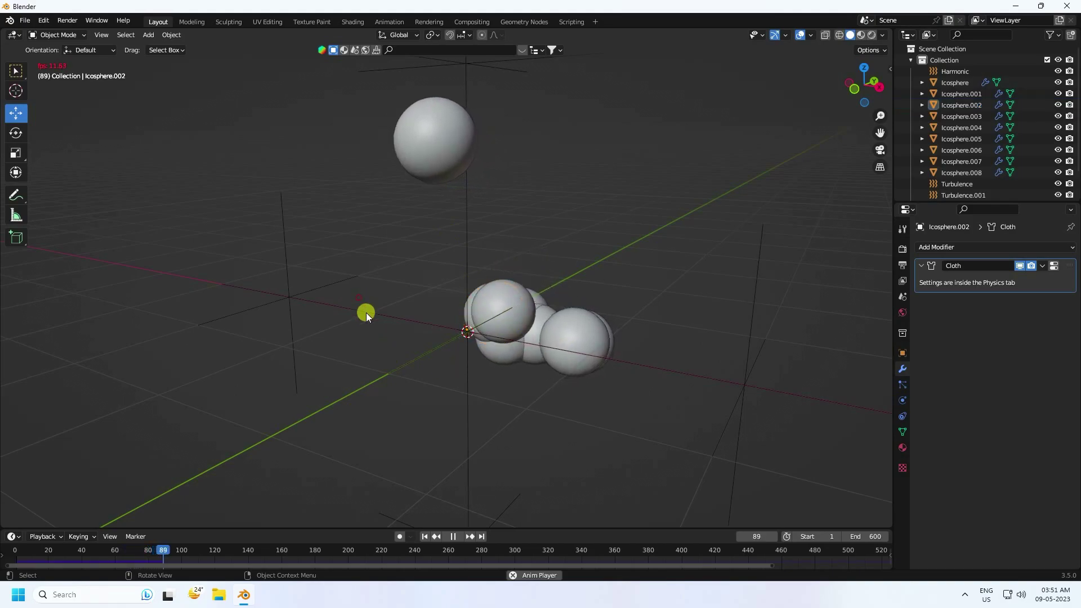
{"action": "scroll", "coordinate": [495, 328], "scroll_direction": "up", "scroll_amount": 2}
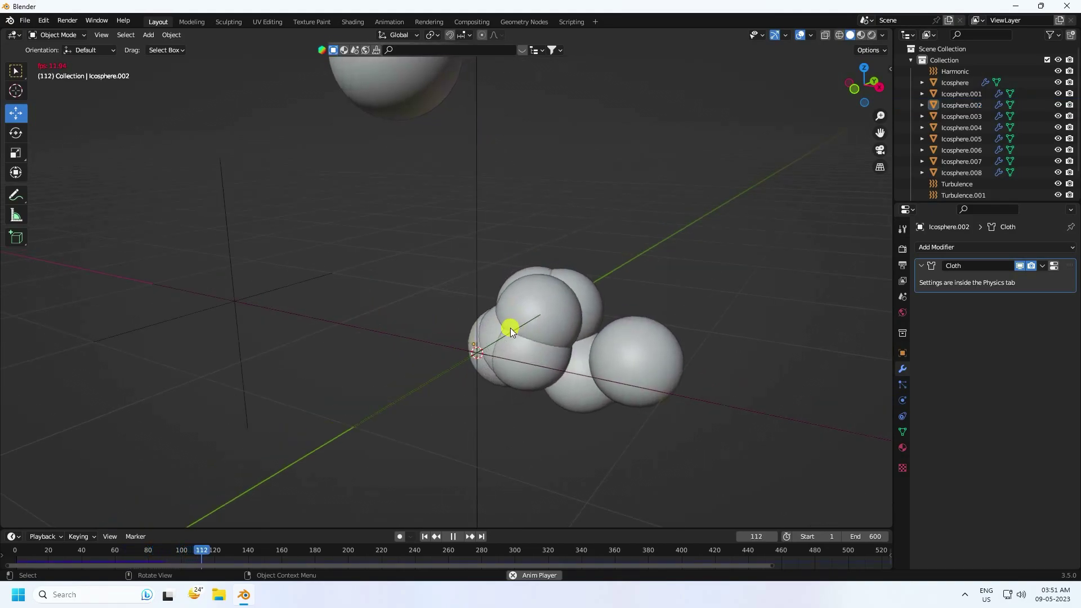
{"action": "scroll", "coordinate": [510, 327], "scroll_direction": "up", "scroll_amount": 2}
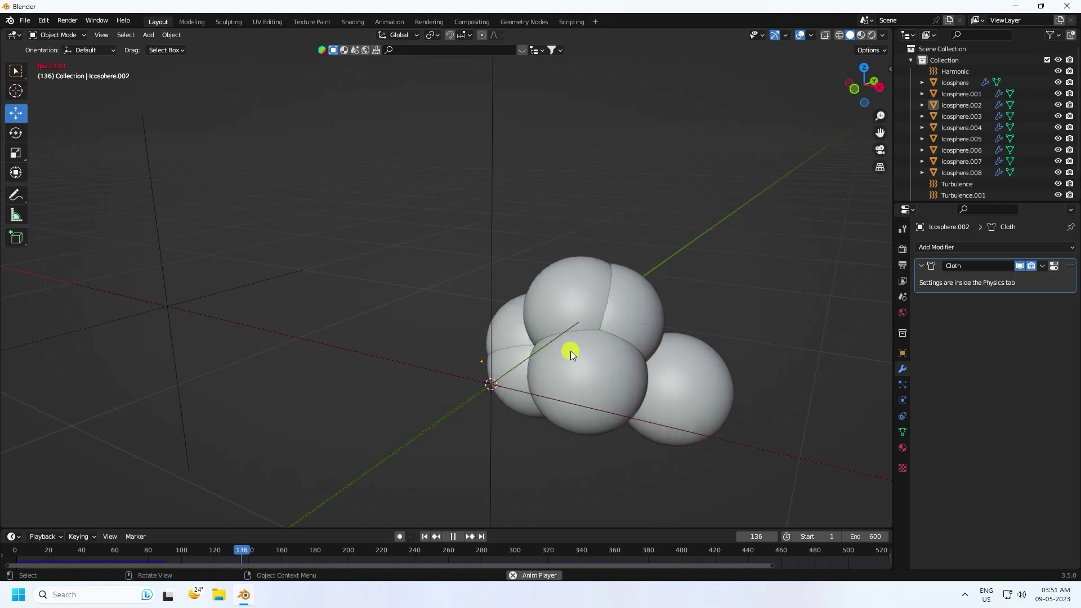
{"action": "left_click", "coordinate": [452, 536]}
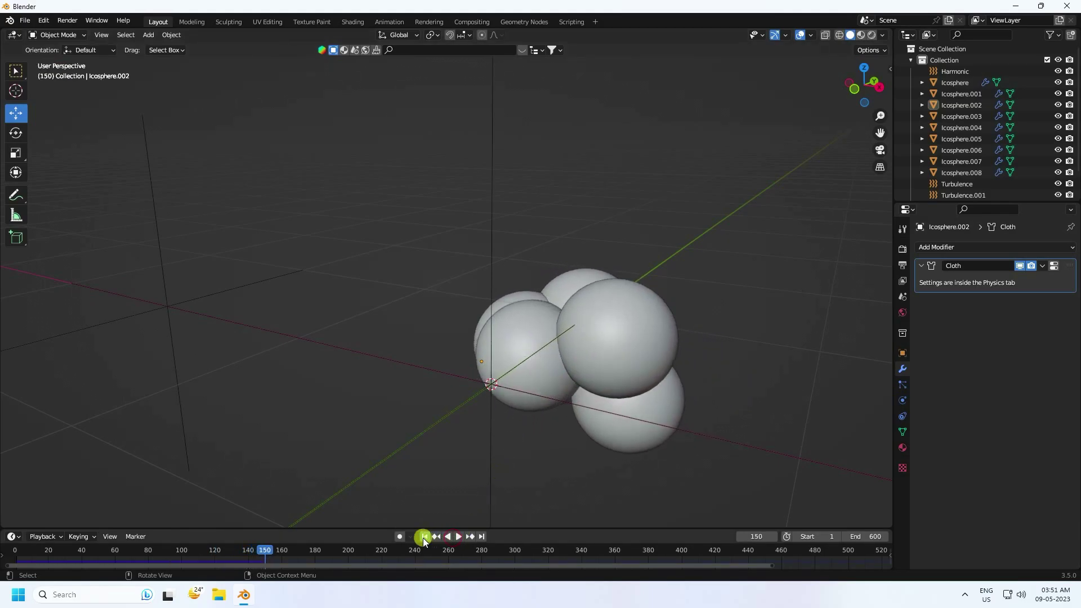
{"action": "left_click", "coordinate": [424, 536]}
Add Collision physics to each of the nine ico spheres, from Icosphere through Icosphere.008, keeping their Cloth physics
{"action": "scroll", "coordinate": [394, 388], "scroll_direction": "down", "scroll_amount": 6}
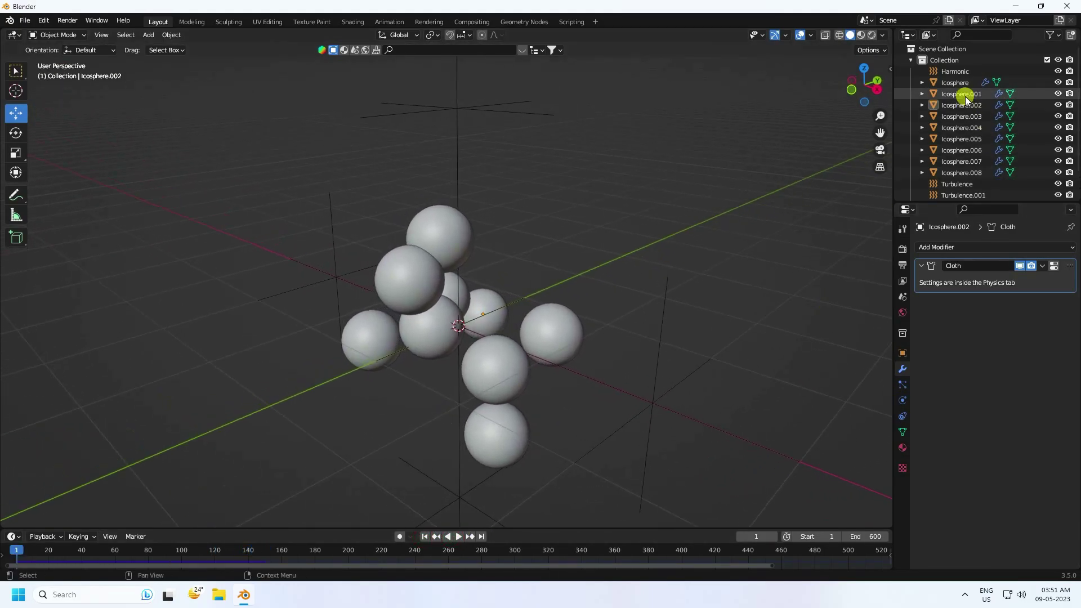
{"action": "left_click", "coordinate": [950, 81]}
{"action": "left_click", "coordinate": [901, 394]}
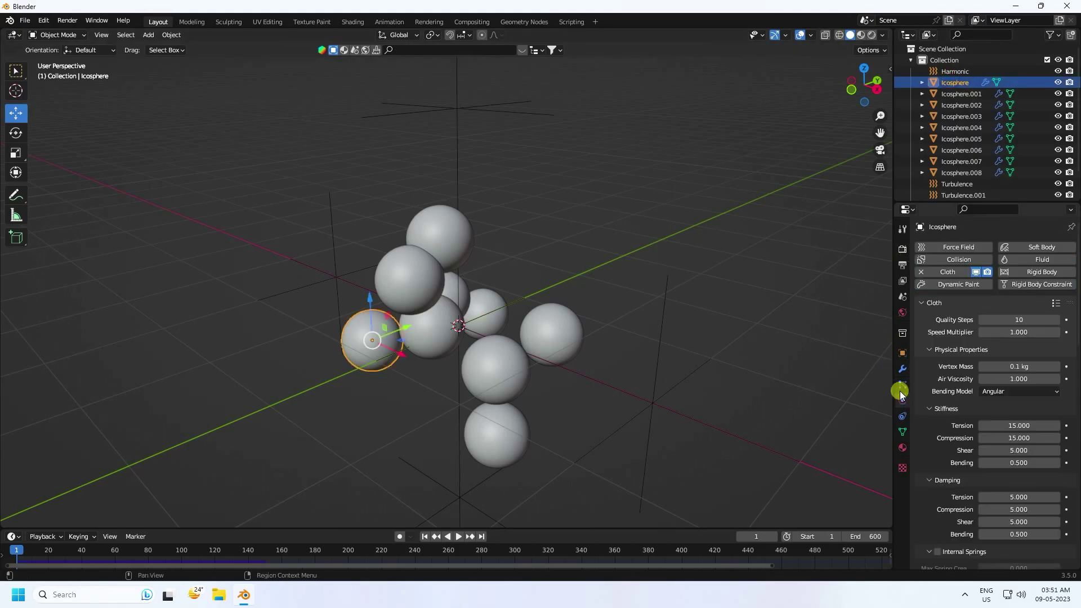
{"action": "left_click", "coordinate": [949, 263]}
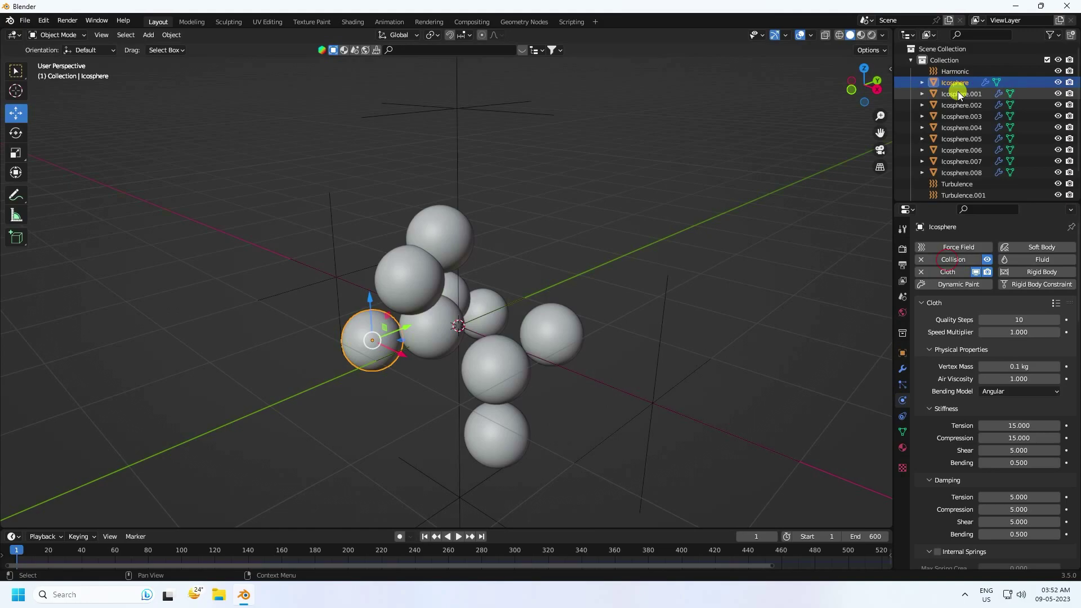
{"action": "left_click", "coordinate": [958, 92]}
{"action": "left_click", "coordinate": [943, 260]}
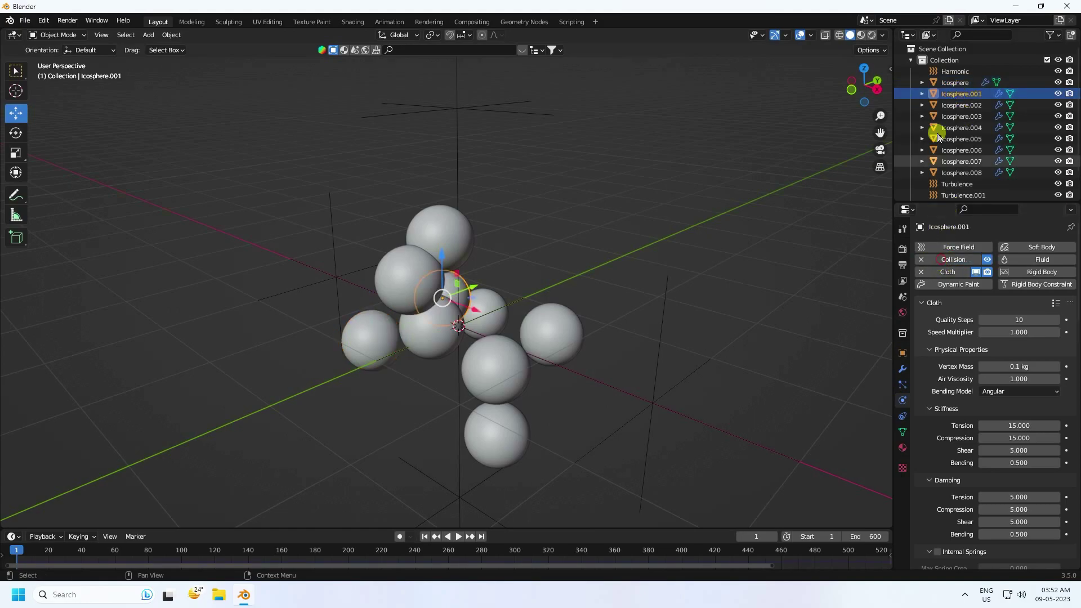
{"action": "left_click", "coordinate": [961, 105]}
{"action": "left_click", "coordinate": [951, 260]}
{"action": "left_click", "coordinate": [961, 116]}
{"action": "left_click", "coordinate": [951, 260]}
{"action": "left_click", "coordinate": [961, 127]}
{"action": "left_click", "coordinate": [951, 259]}
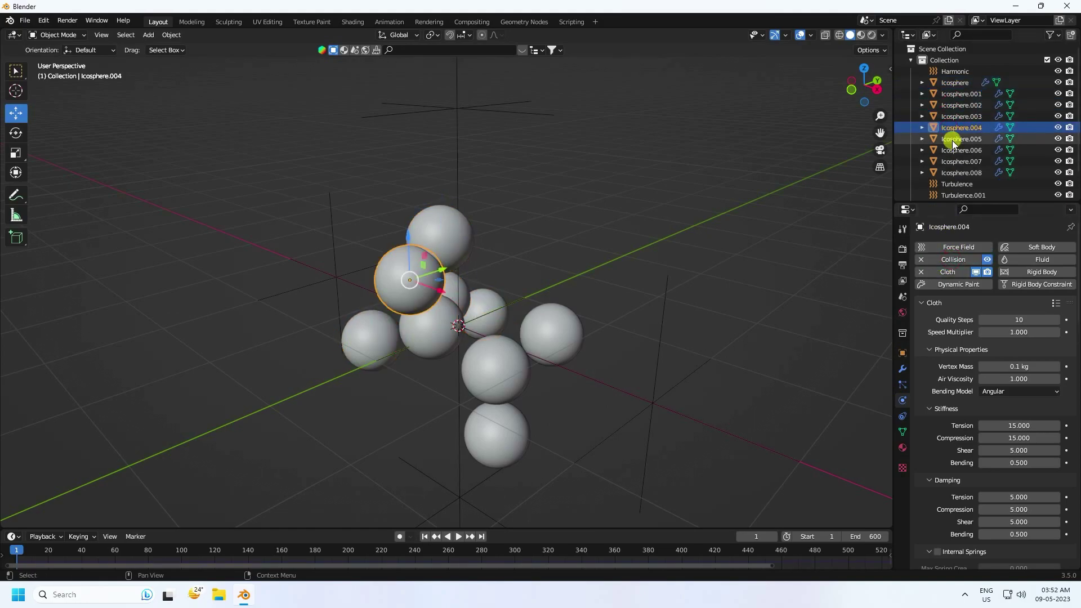
{"action": "left_click", "coordinate": [961, 138]}
{"action": "left_click", "coordinate": [951, 260]}
{"action": "left_click", "coordinate": [961, 150]}
{"action": "left_click", "coordinate": [951, 259]}
{"action": "left_click", "coordinate": [961, 161]}
{"action": "left_click", "coordinate": [951, 259]}
{"action": "left_click", "coordinate": [961, 173]}
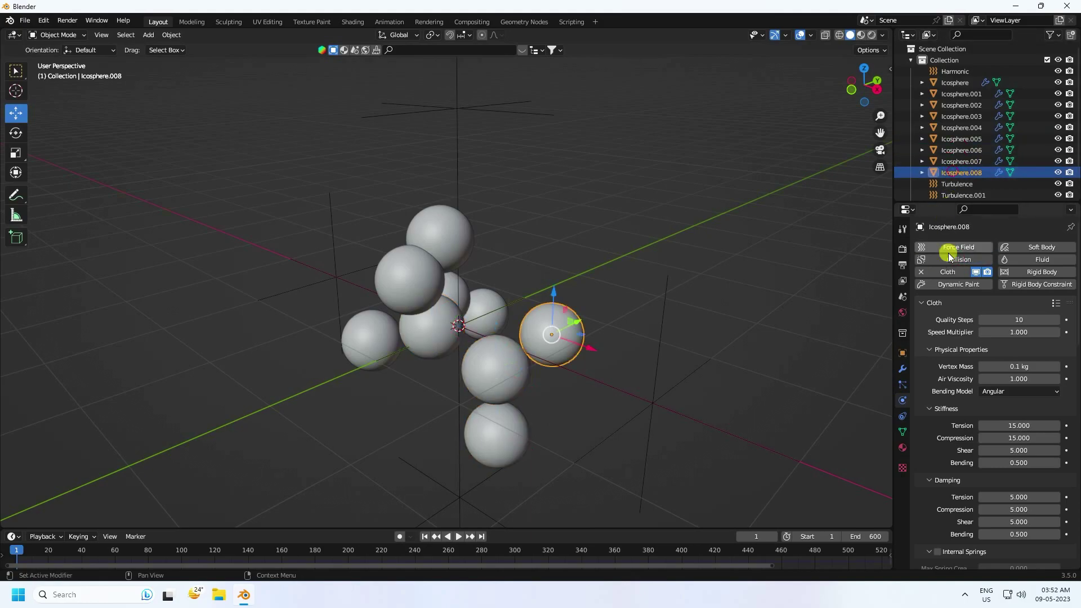
{"action": "left_click", "coordinate": [951, 260]}
{"action": "left_click", "coordinate": [643, 207]}
Play the simulation briefly with collisions enabled, stop it and return to the first frame
{"action": "middle_click_drag", "start_coordinate": [385, 430], "coordinate": [502, 403]}
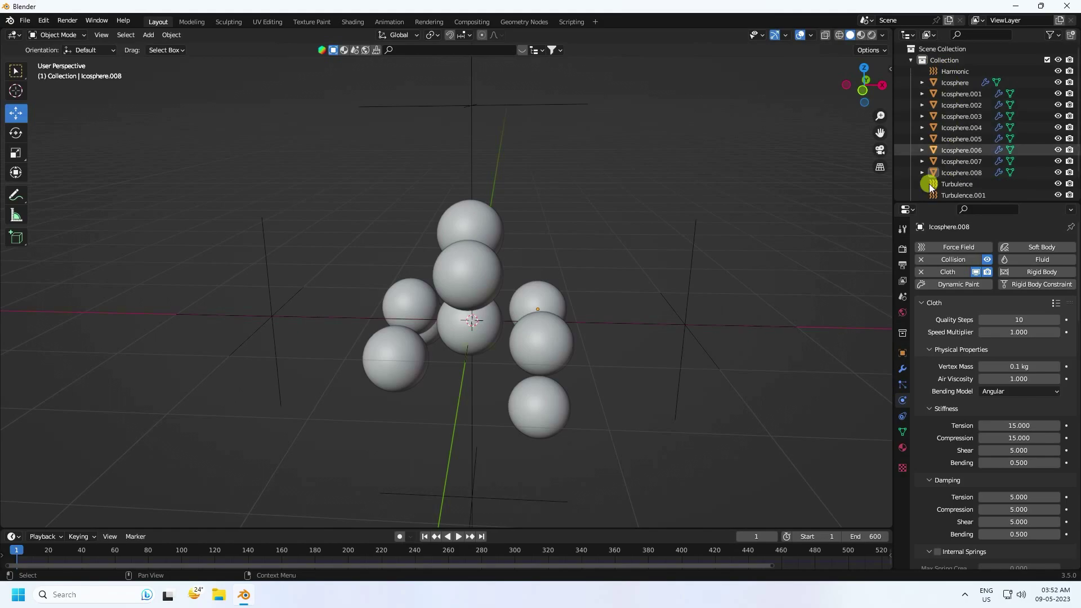
{"action": "left_click", "coordinate": [459, 537]}
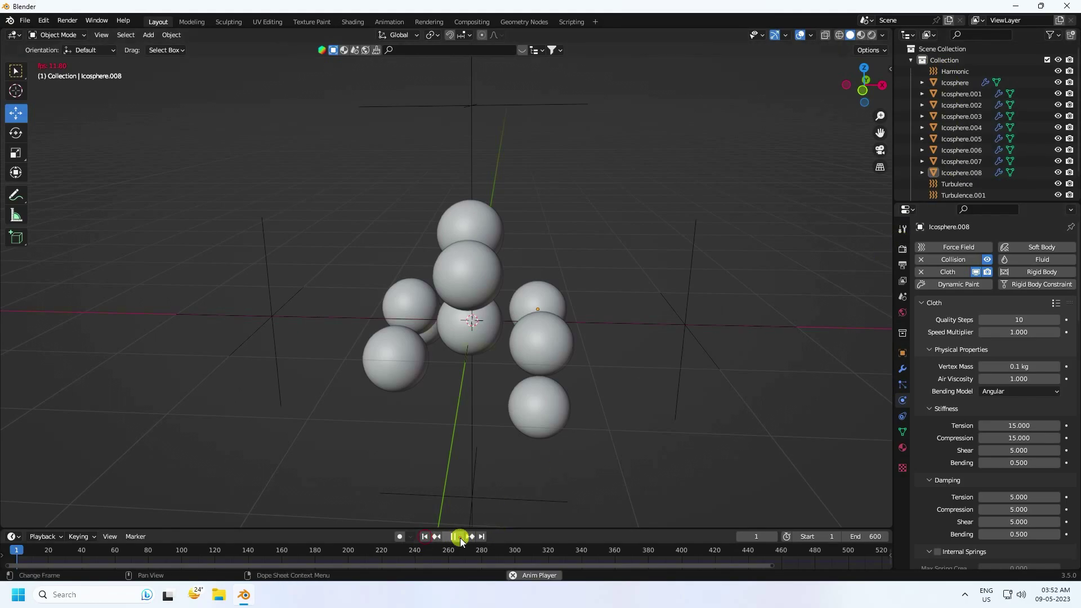
{"action": "left_click", "coordinate": [453, 536]}
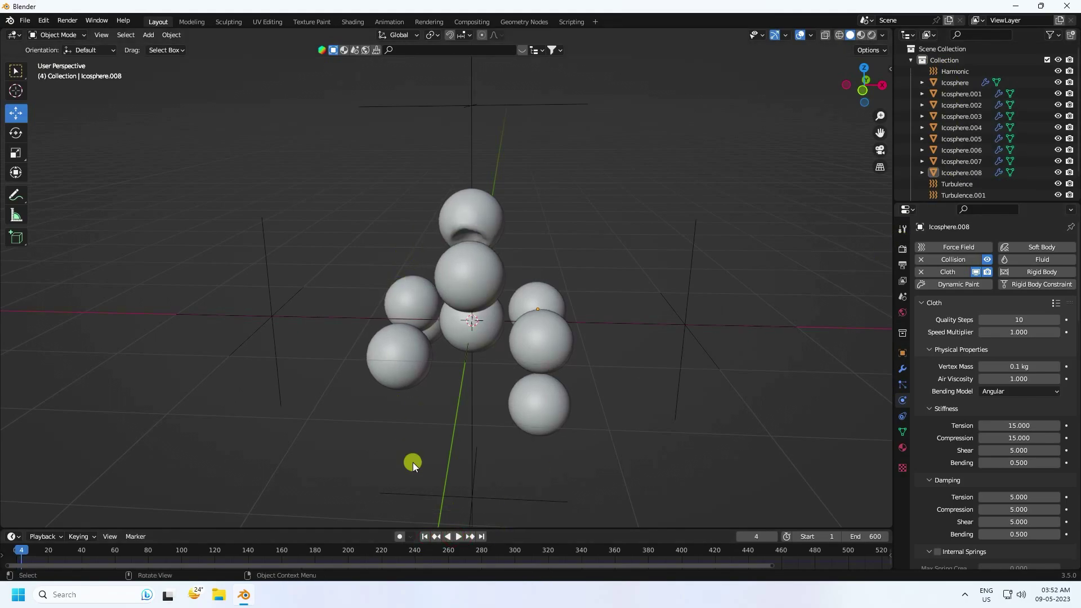
{"action": "left_click", "coordinate": [425, 536]}
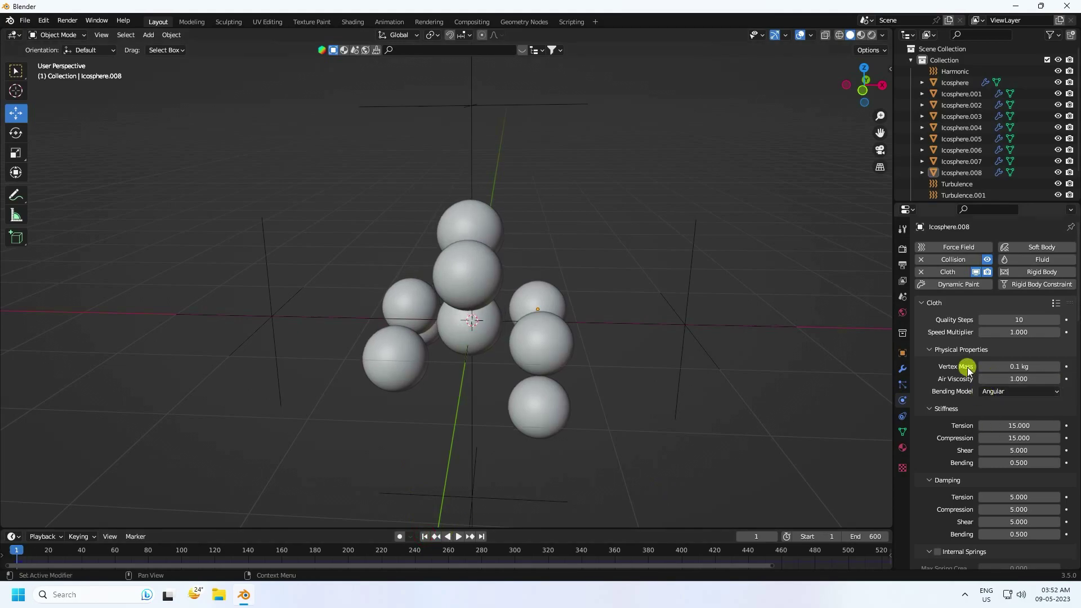
Set the cloth cache's simulation end to frame 250 for the original Icosphere
{"action": "scroll", "coordinate": [958, 366], "scroll_direction": "down", "scroll_amount": 2}
{"action": "scroll", "coordinate": [957, 366], "scroll_direction": "down", "scroll_amount": 5}
{"action": "left_click", "coordinate": [955, 82]}
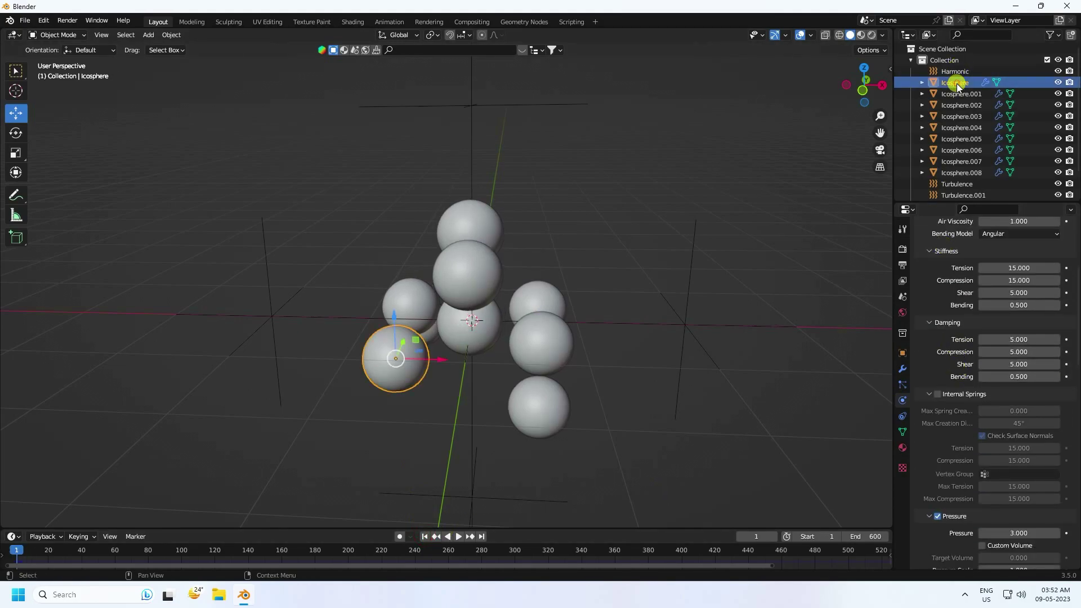
{"action": "scroll", "coordinate": [954, 427], "scroll_direction": "down", "scroll_amount": 10}
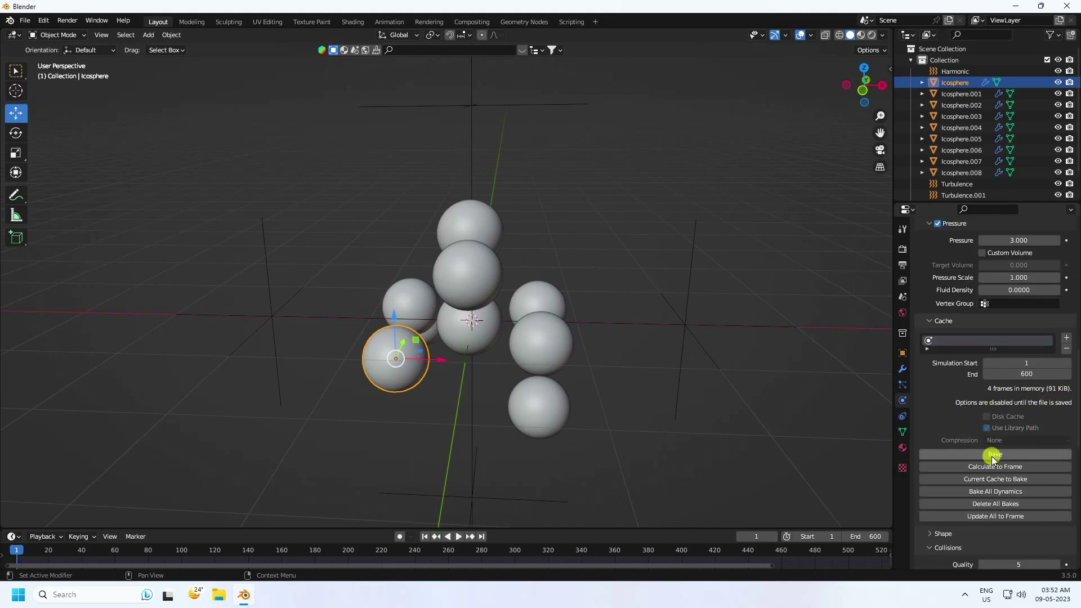
{"action": "left_click", "coordinate": [1022, 375]}
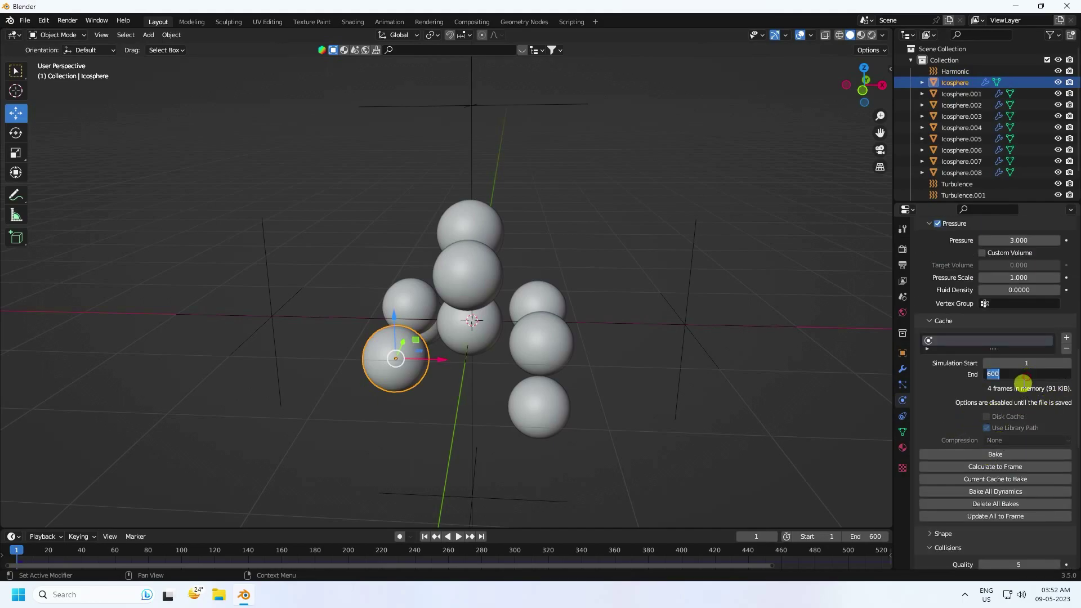
{"action": "type", "text": "250"}
{"action": "key", "text": "Return"}
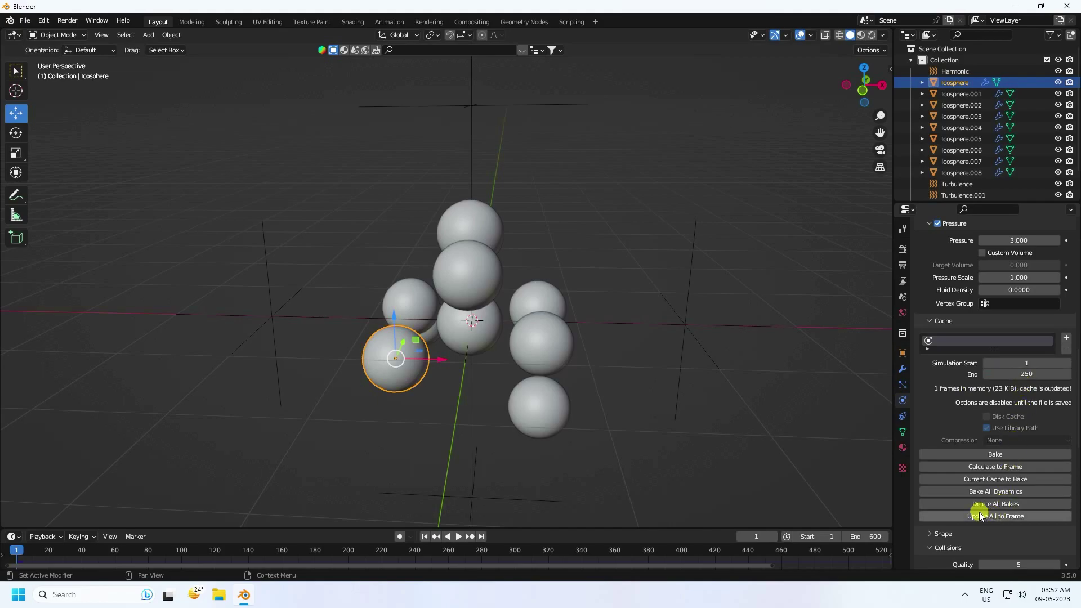
Bake the Icosphere's cloth cache, and stop the playback of the result to return to the first frame
{"action": "left_click", "coordinate": [997, 454]}
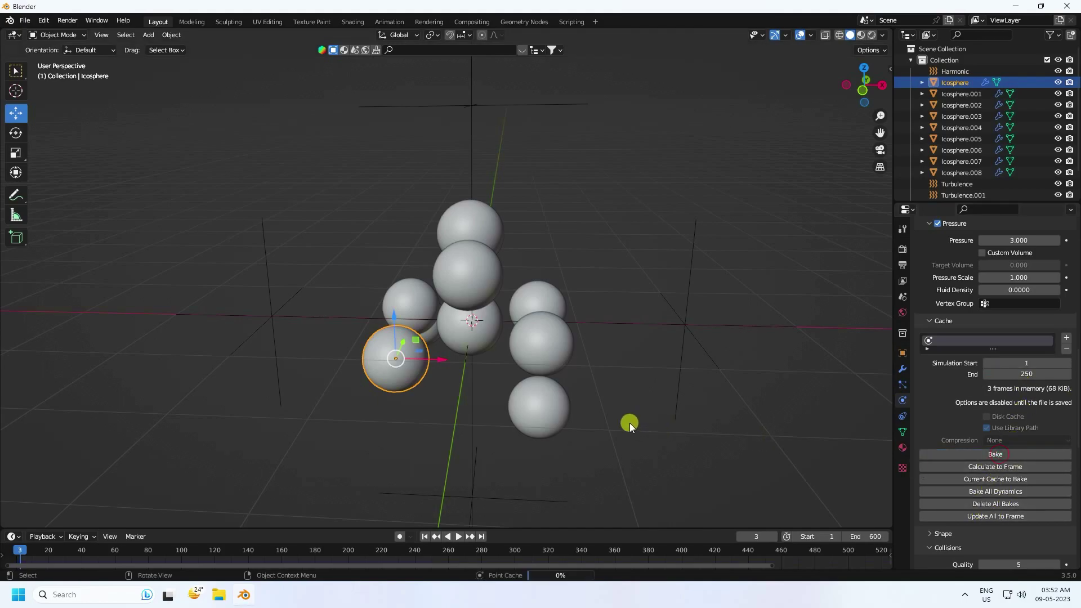
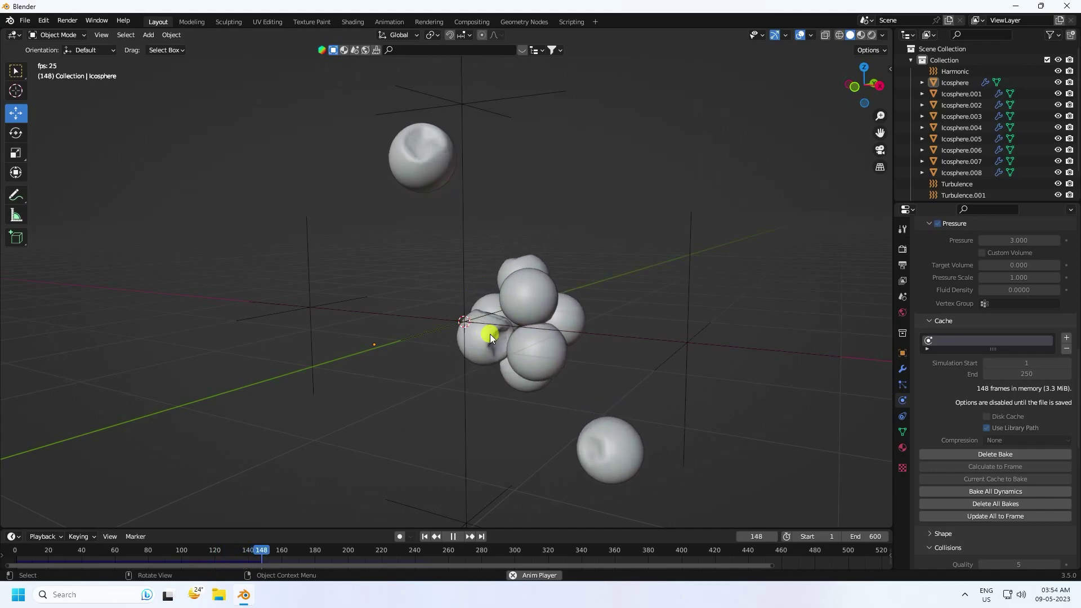
{"action": "left_click", "coordinate": [452, 536]}
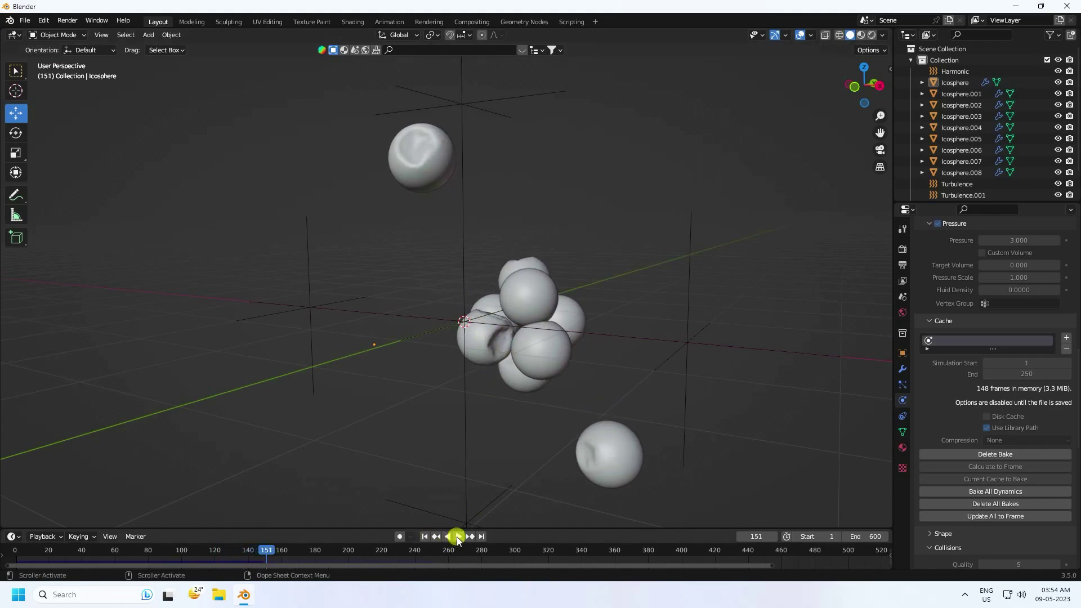
{"action": "left_click", "coordinate": [423, 537]}
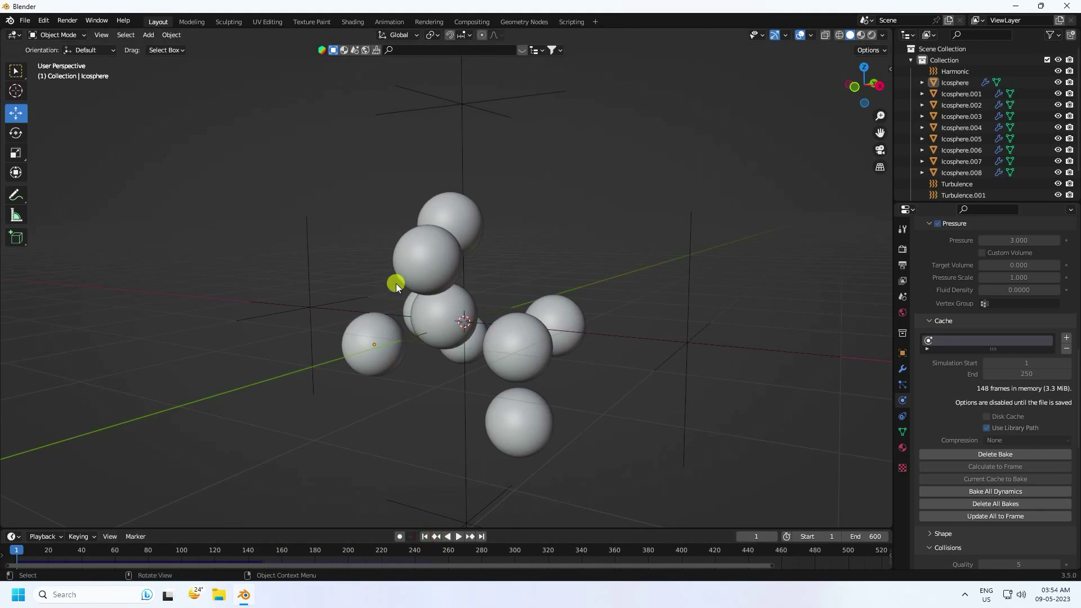
Add a Round Cube mesh at the world origin with a radius of 1
{"action": "left_click", "coordinate": [148, 35]}
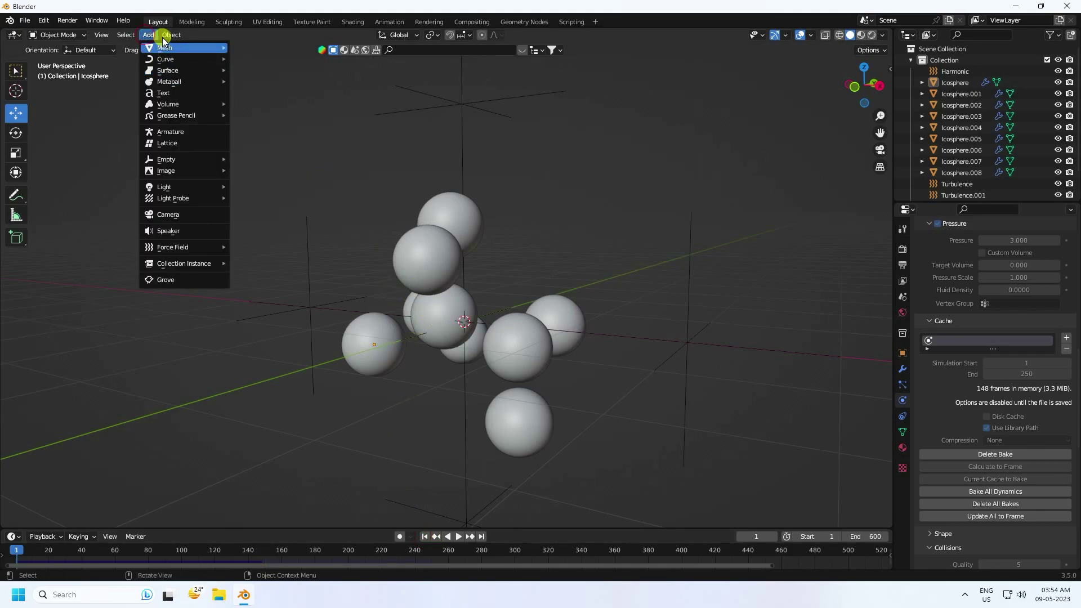
{"action": "mouse_move", "coordinate": [163, 48]}
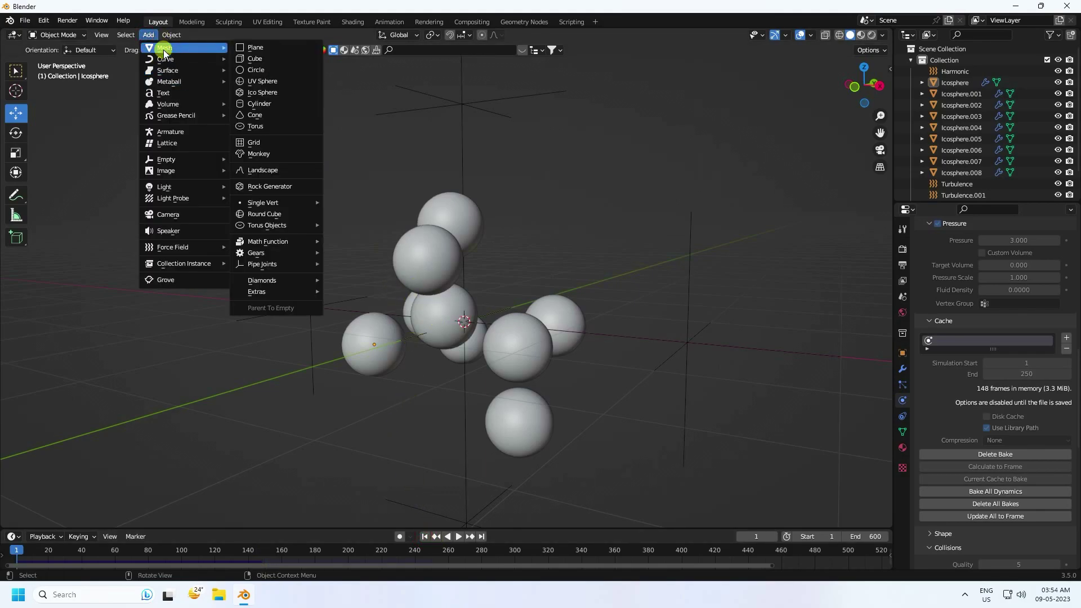
{"action": "left_click", "coordinate": [252, 214]}
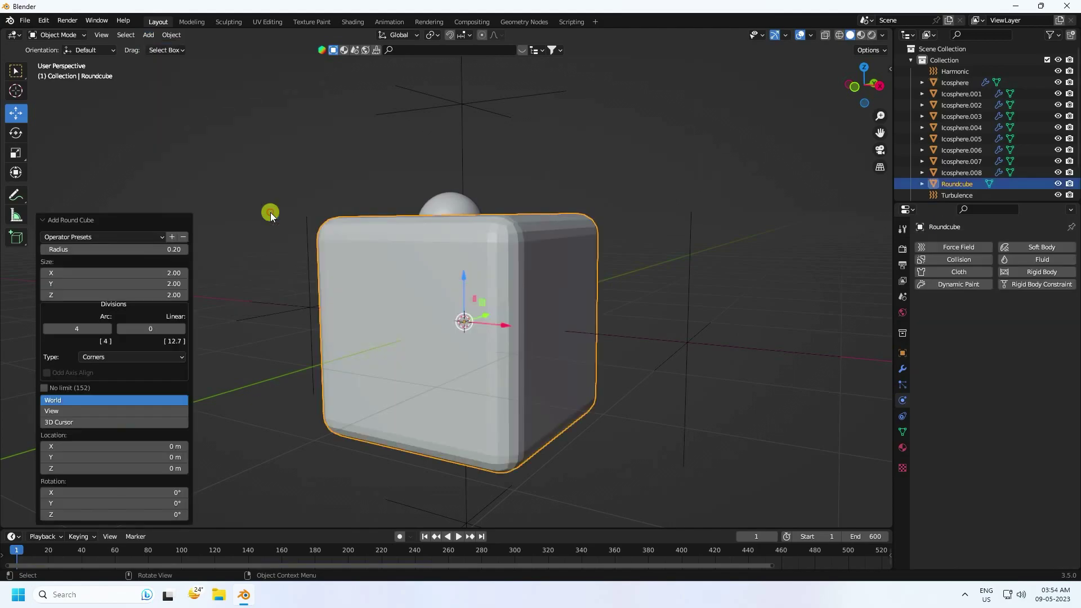
{"action": "left_click", "coordinate": [74, 250]}
{"action": "type", "text": "1"}
{"action": "key", "text": "Return"}
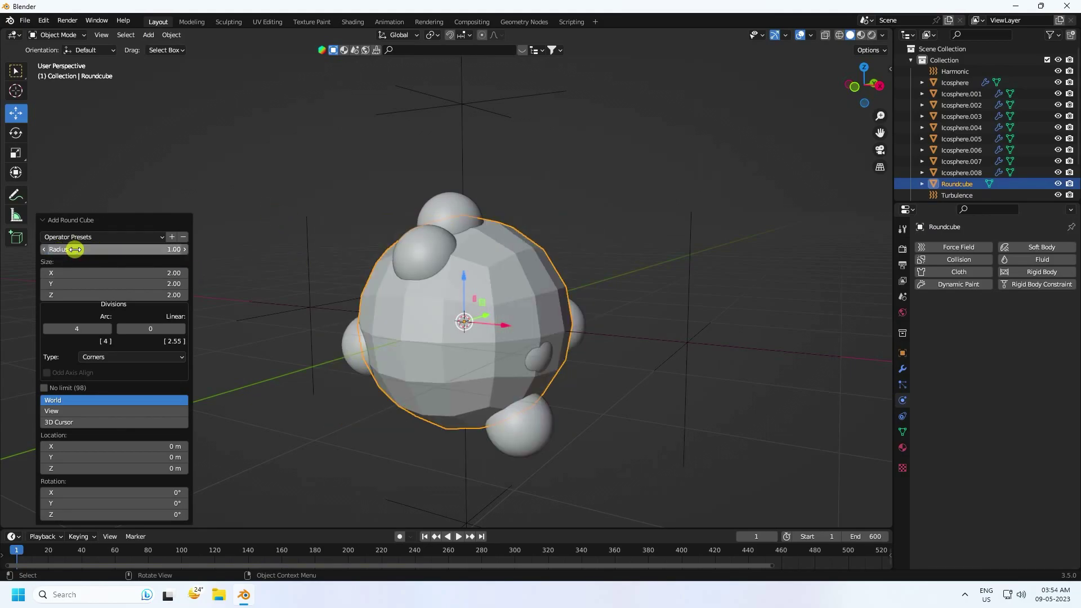
Set the round cube's arc divisions to 16
{"action": "left_click", "coordinate": [66, 328]}
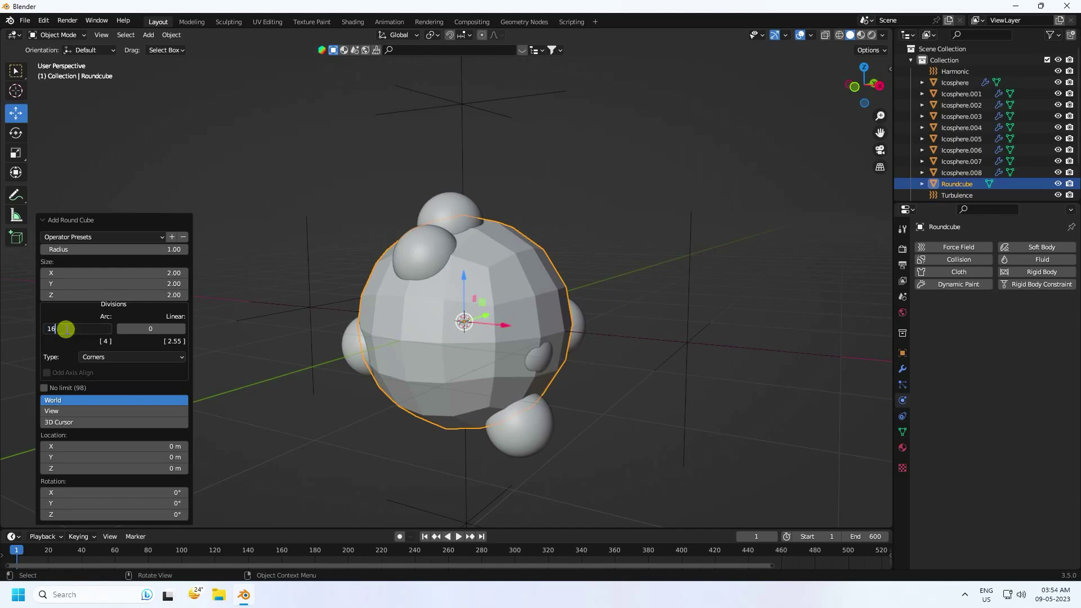
{"action": "type", "text": "16"}
{"action": "key", "text": "Return"}
{"action": "mouse_move", "coordinate": [555, 284]}
{"action": "middle_mouse_down"}
{"action": "mouse_move", "coordinate": [479, 285]}
{"action": "mouse_move", "coordinate": [554, 288]}
{"action": "middle_mouse_up"}
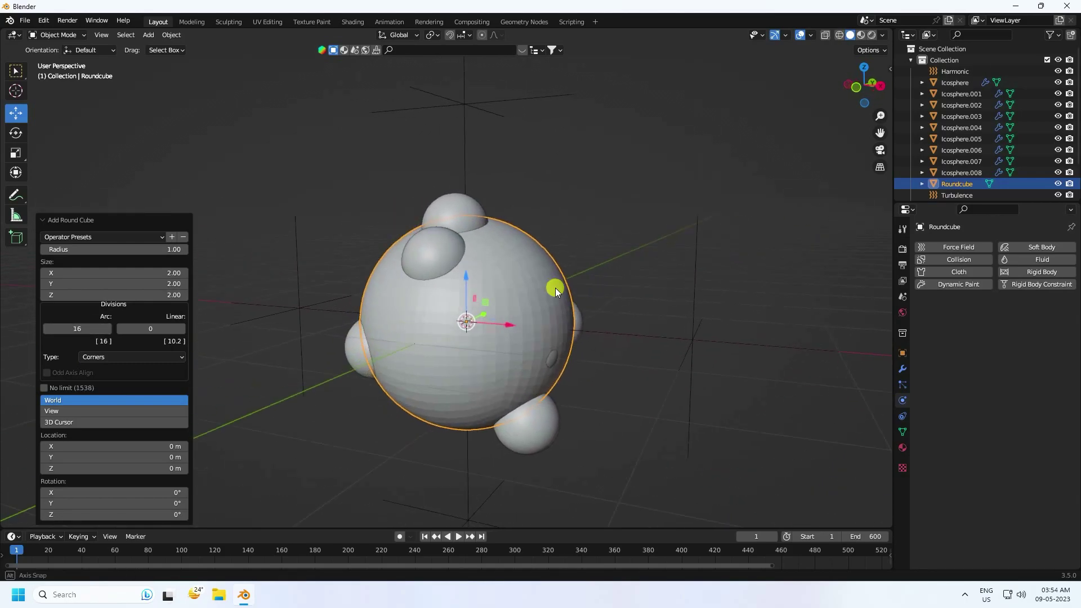
{"action": "left_click", "coordinate": [574, 225]}
{"action": "middle_click_drag", "start_coordinate": [574, 226], "coordinate": [529, 292]}
{"action": "left_click", "coordinate": [532, 292]}
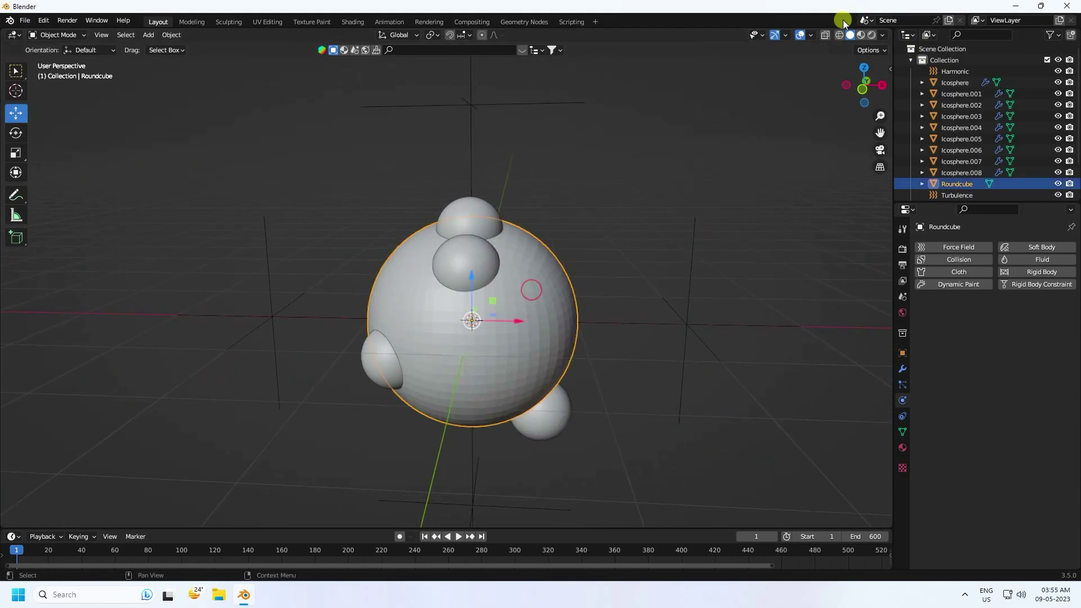
Scale the round cube uniformly by about 1.25 so it encloses more of the ico spheres, checking in wireframe
{"action": "left_click", "coordinate": [838, 36]}
{"action": "scroll", "coordinate": [482, 325], "scroll_direction": "up", "scroll_amount": 2}
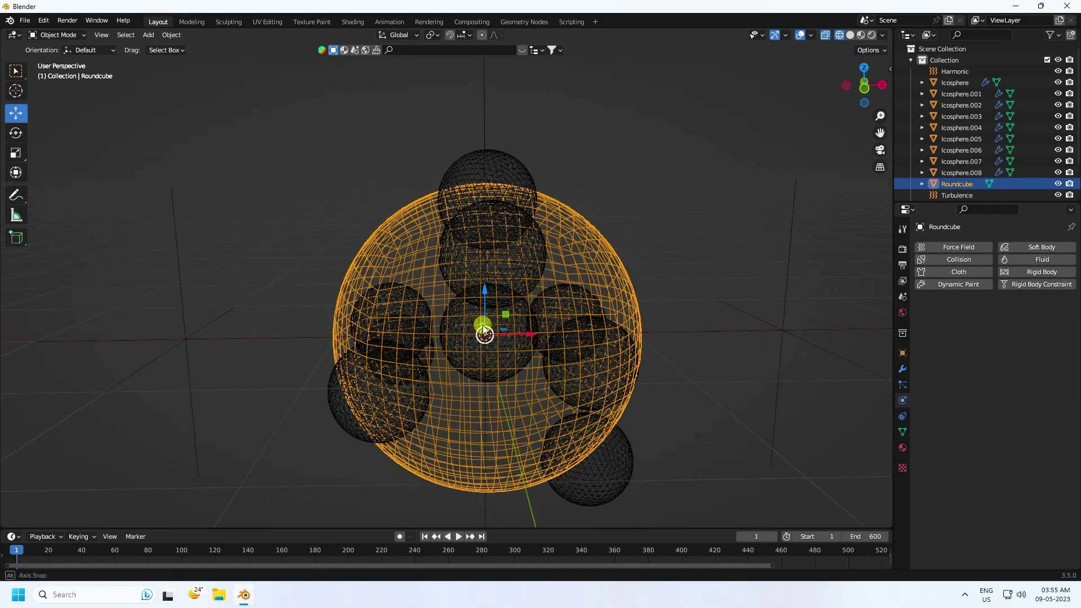
{"action": "middle_click_drag", "start_coordinate": [482, 326], "coordinate": [584, 245]}
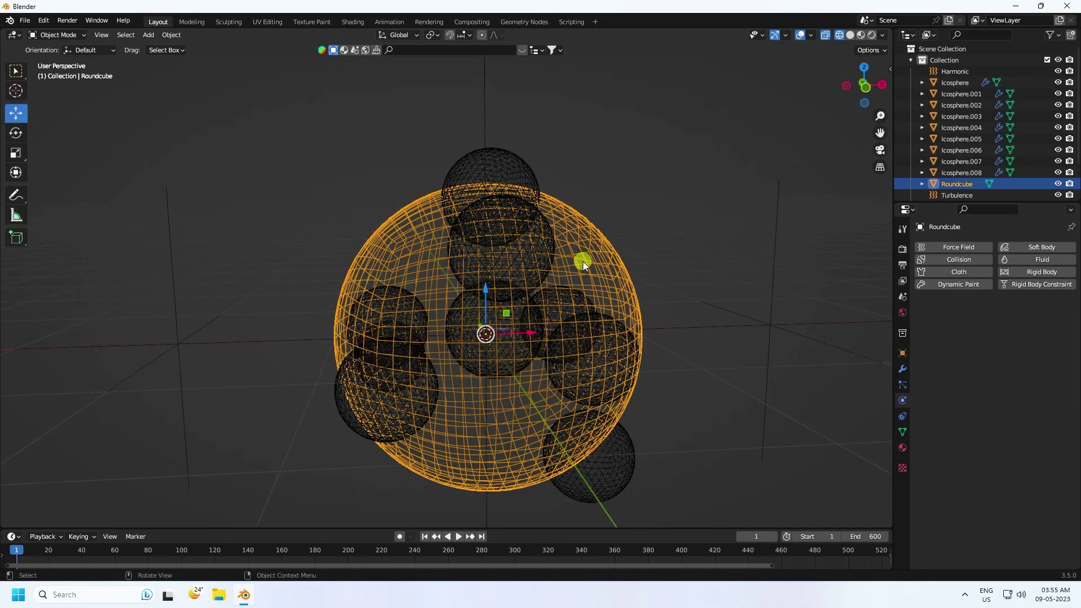
{"action": "key", "text": "s"}
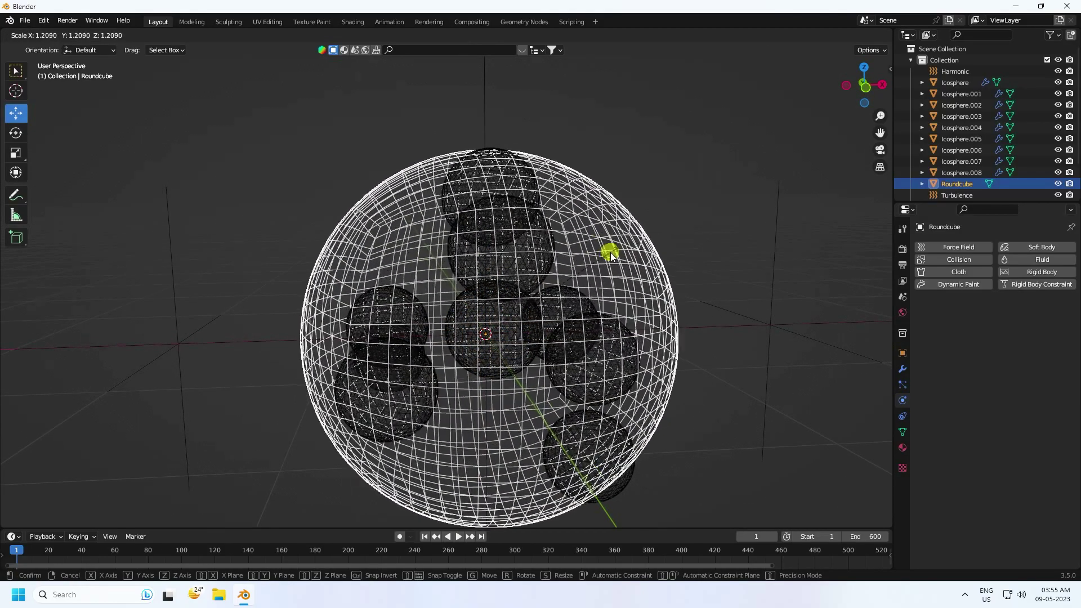
{"action": "left_click", "coordinate": [613, 250]}
{"action": "scroll", "coordinate": [535, 236], "scroll_direction": "down", "scroll_amount": 3}
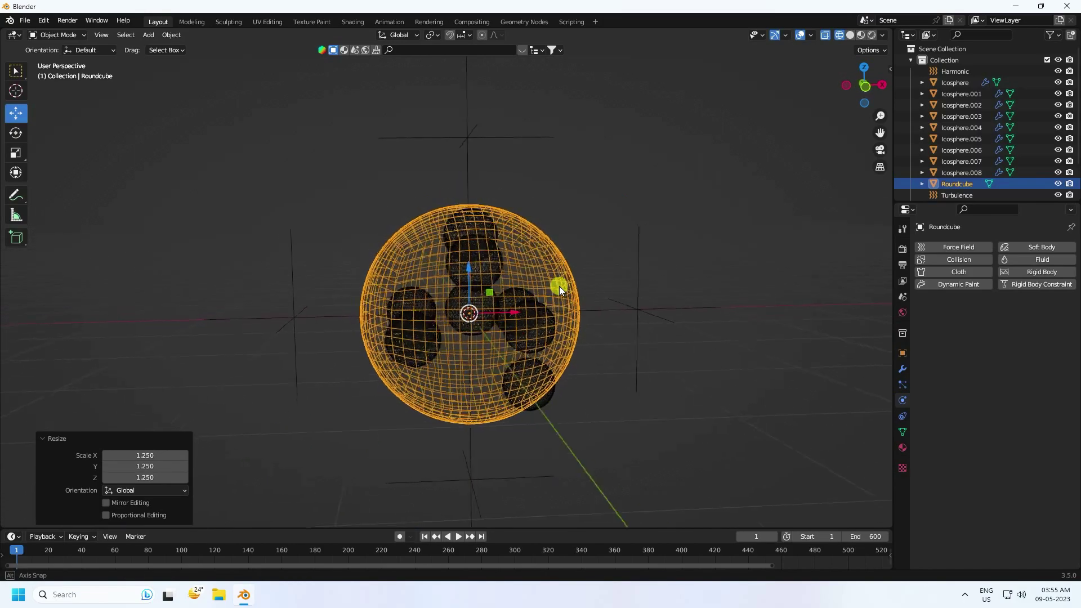
Move Icosphere.002 inside the round cube by about 0.72 m along X and -0.36 m along Y
{"action": "middle_click_drag", "start_coordinate": [558, 286], "coordinate": [667, 217]}
{"action": "scroll", "coordinate": [570, 249], "scroll_direction": "up", "scroll_amount": 2}
{"action": "left_click", "coordinate": [847, 37]}
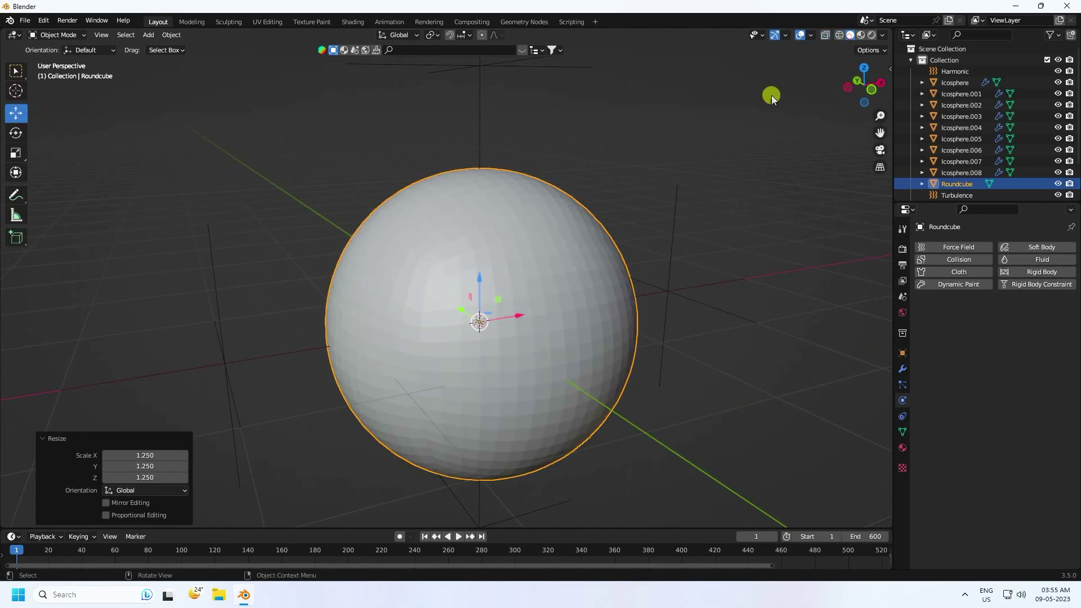
{"action": "mouse_move", "coordinate": [771, 95]}
{"action": "middle_mouse_down"}
{"action": "mouse_move", "coordinate": [668, 197]}
{"action": "mouse_move", "coordinate": [314, 404]}
{"action": "mouse_move", "coordinate": [444, 434]}
{"action": "mouse_move", "coordinate": [390, 423]}
{"action": "mouse_move", "coordinate": [296, 374]}
{"action": "middle_mouse_up"}
{"action": "left_click", "coordinate": [319, 405]}
{"action": "key", "text": "g"}
{"action": "key", "text": "x"}
{"action": "left_click", "coordinate": [359, 432]}
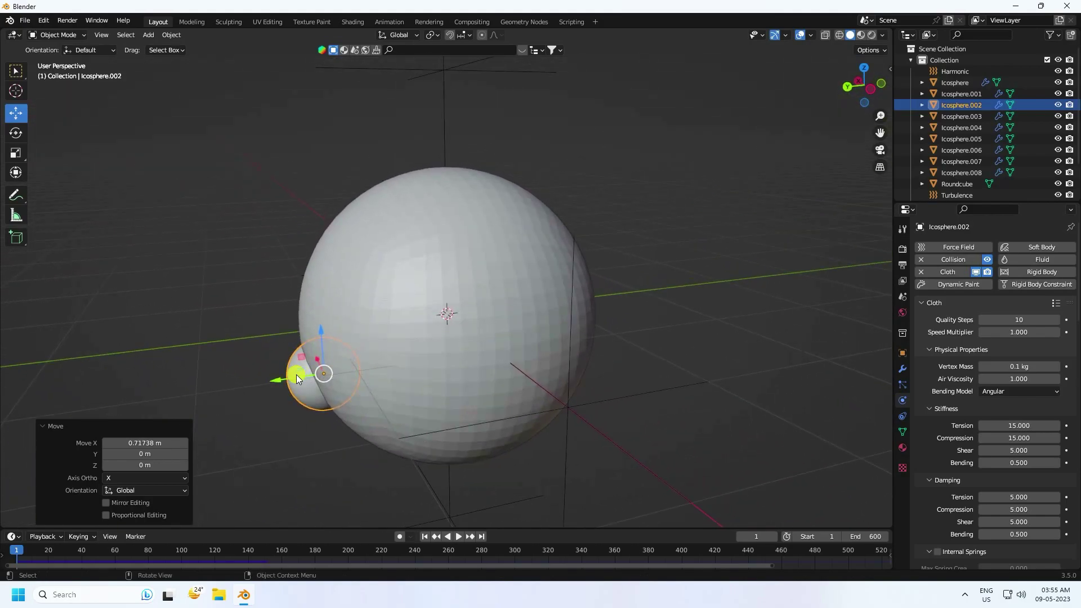
{"action": "key", "text": "g"}
{"action": "key", "text": "y"}
{"action": "left_click", "coordinate": [322, 377]}
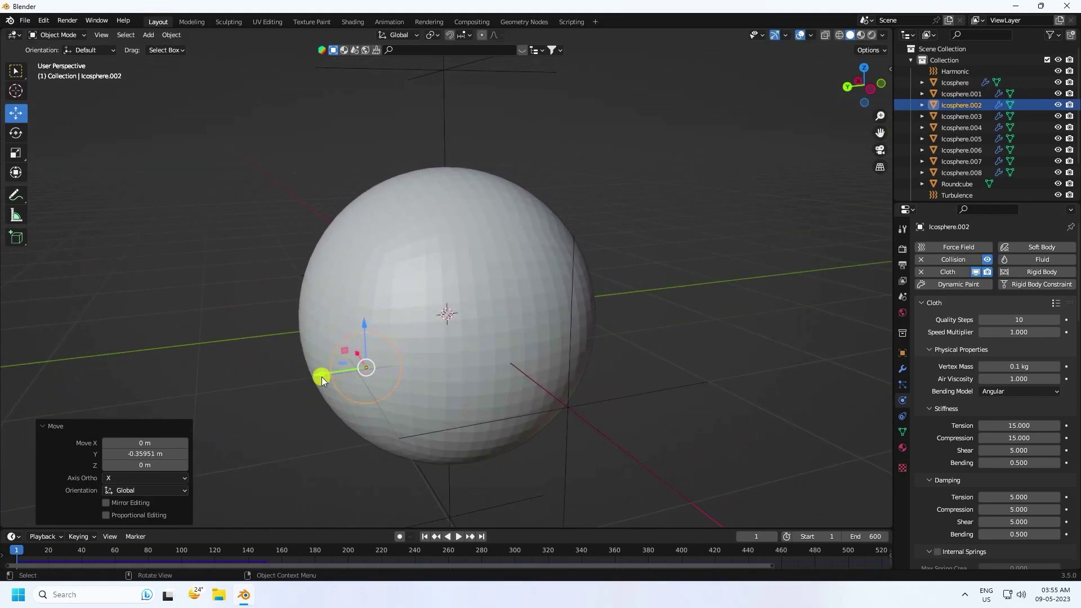
Move Icosphere.006 inside the round cube by about -0.6 m along the X axis
{"action": "middle_click_drag", "start_coordinate": [452, 454], "coordinate": [218, 407]}
{"action": "left_click", "coordinate": [455, 440]}
{"action": "middle_click_drag", "start_coordinate": [455, 440], "coordinate": [592, 460]}
{"action": "left_click_drag", "start_coordinate": [587, 447], "coordinate": [509, 448]}
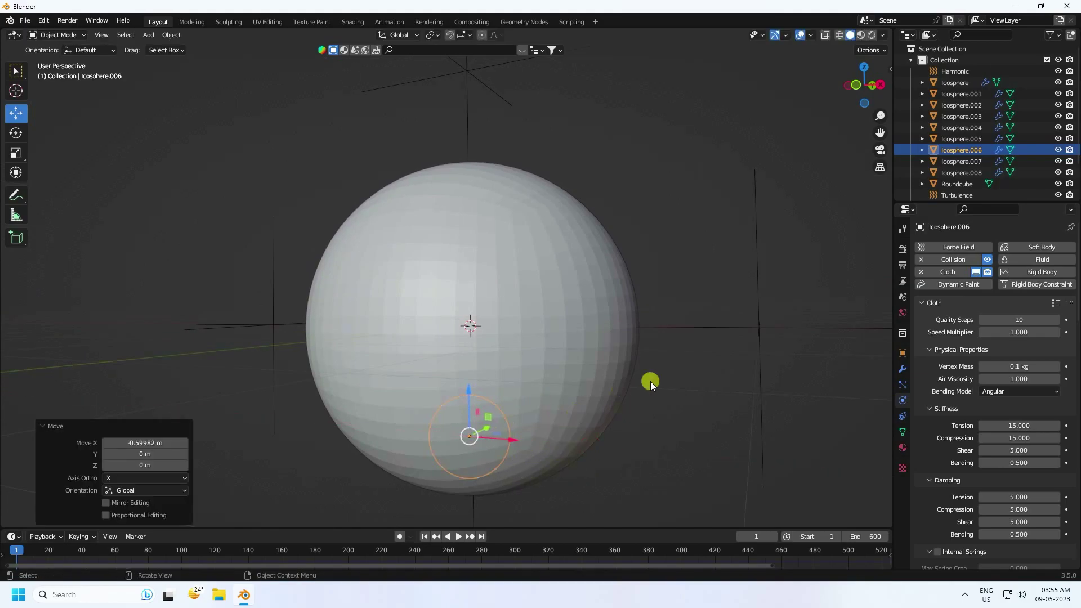
Apply smooth shading to the round cube
{"action": "middle_click_drag", "start_coordinate": [651, 379], "coordinate": [621, 397]}
{"action": "left_click", "coordinate": [542, 211]}
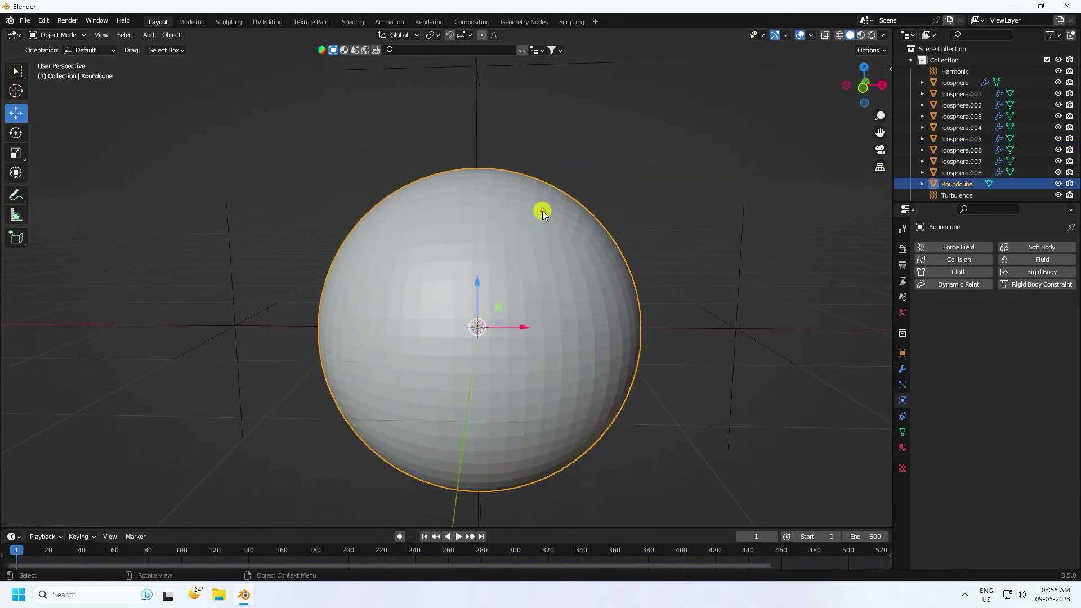
{"action": "right_click", "coordinate": [540, 209]}
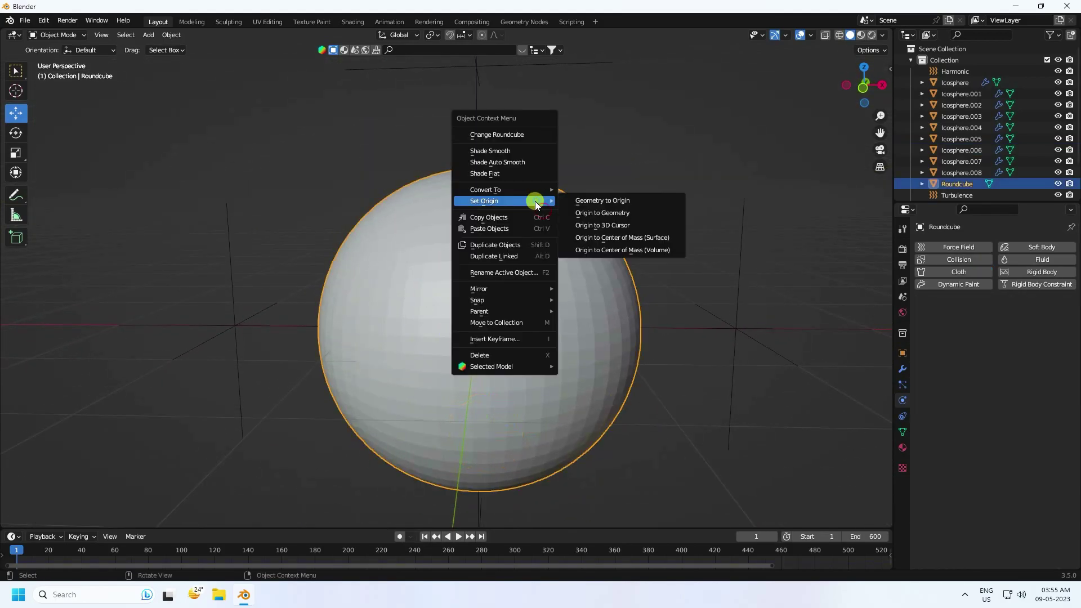
{"action": "left_click", "coordinate": [505, 152]}
Check the enclosed spheres in wireframe, hide the round cube, and move Icosphere.003 about 0.22 m along Y
{"action": "left_click", "coordinate": [837, 34]}
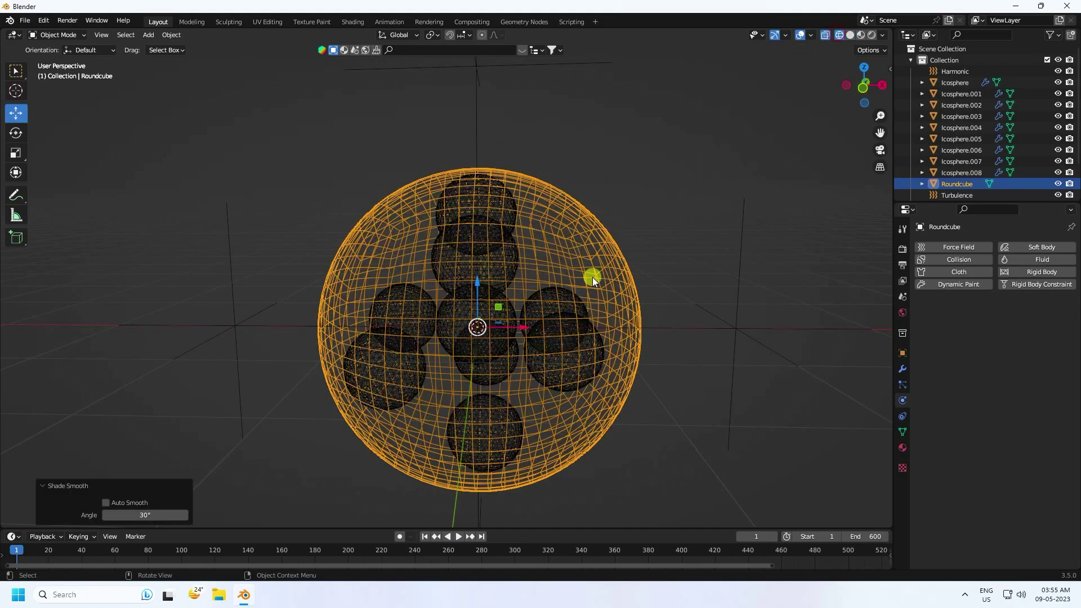
{"action": "key", "text": "KP_1"}
{"action": "scroll", "coordinate": [546, 274], "scroll_direction": "up", "scroll_amount": 3}
{"action": "scroll", "coordinate": [535, 279], "scroll_direction": "down", "scroll_amount": 1}
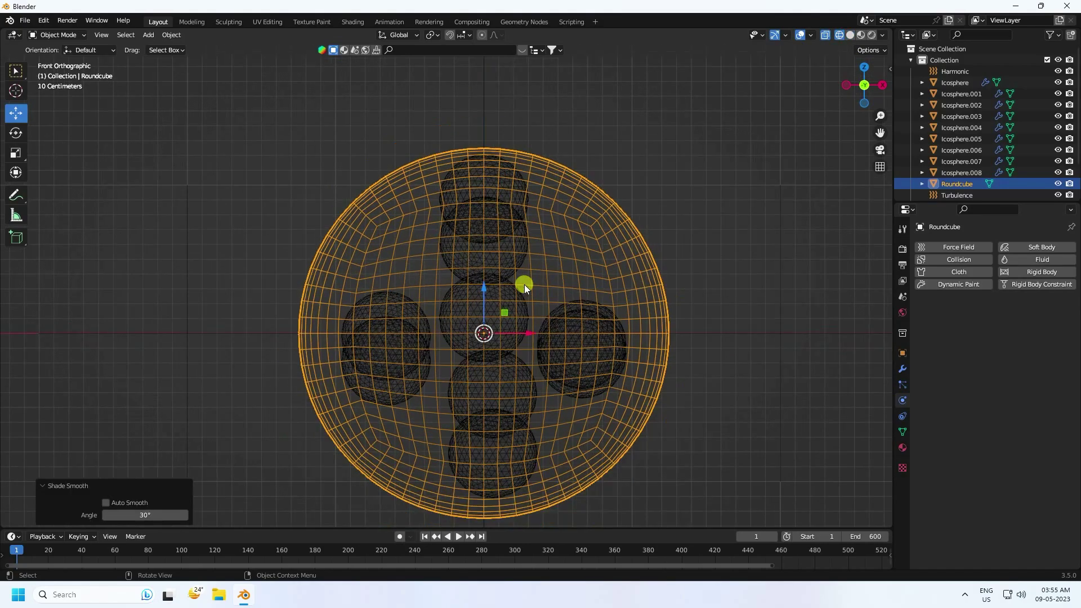
{"action": "key", "text": "KP_3"}
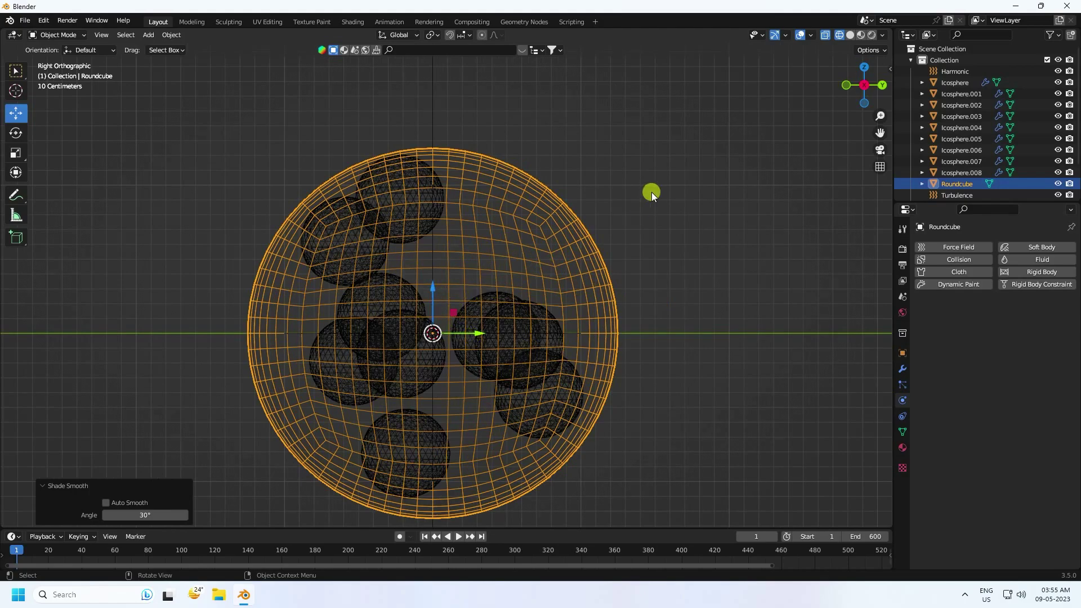
{"action": "left_click", "coordinate": [1057, 183]}
{"action": "middle_click_drag", "start_coordinate": [584, 251], "coordinate": [540, 292]}
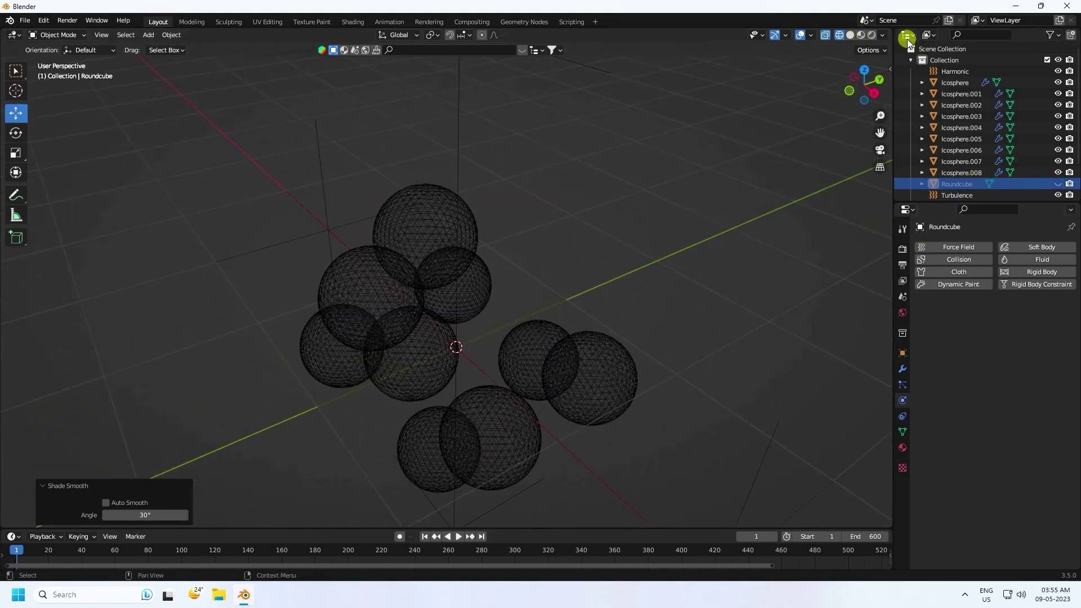
{"action": "left_click", "coordinate": [849, 34]}
{"action": "middle_click_drag", "start_coordinate": [583, 229], "coordinate": [344, 224]}
{"action": "left_click", "coordinate": [393, 211]}
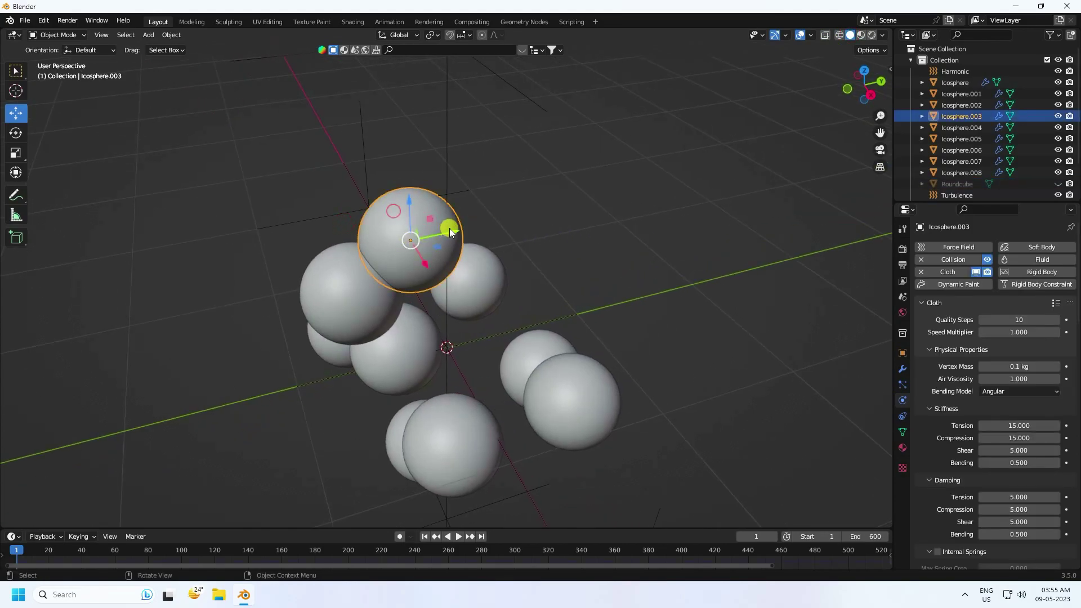
{"action": "left_click_drag", "start_coordinate": [449, 228], "coordinate": [492, 224]}
{"action": "middle_click_drag", "start_coordinate": [492, 225], "coordinate": [495, 338]}
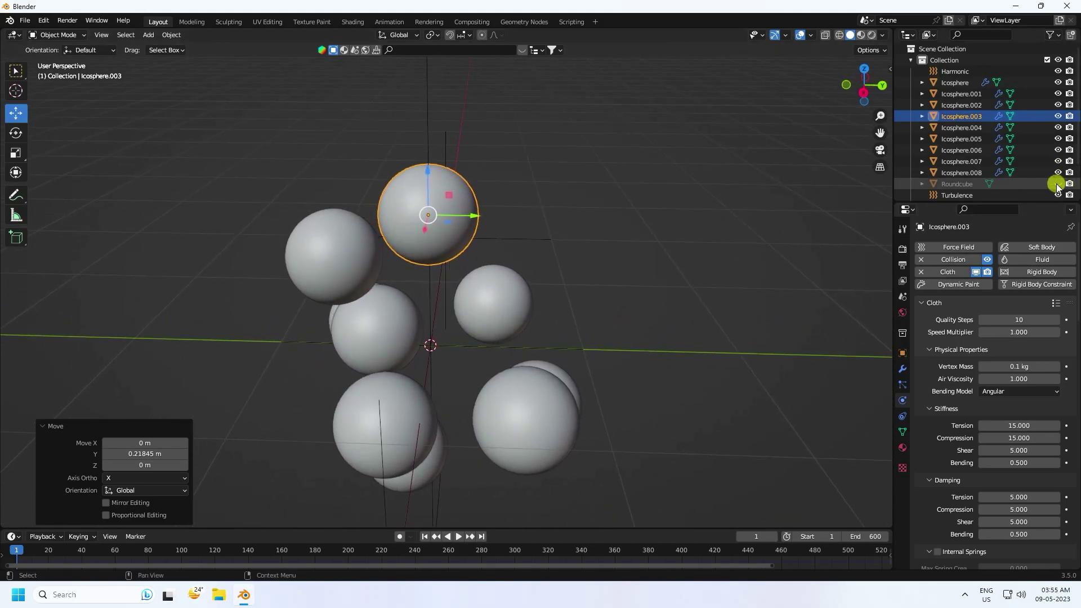
Make the round cube visible in the viewport again and select it
{"action": "left_click", "coordinate": [1057, 183]}
{"action": "left_click", "coordinate": [437, 184]}
{"action": "left_click", "coordinate": [636, 137]}
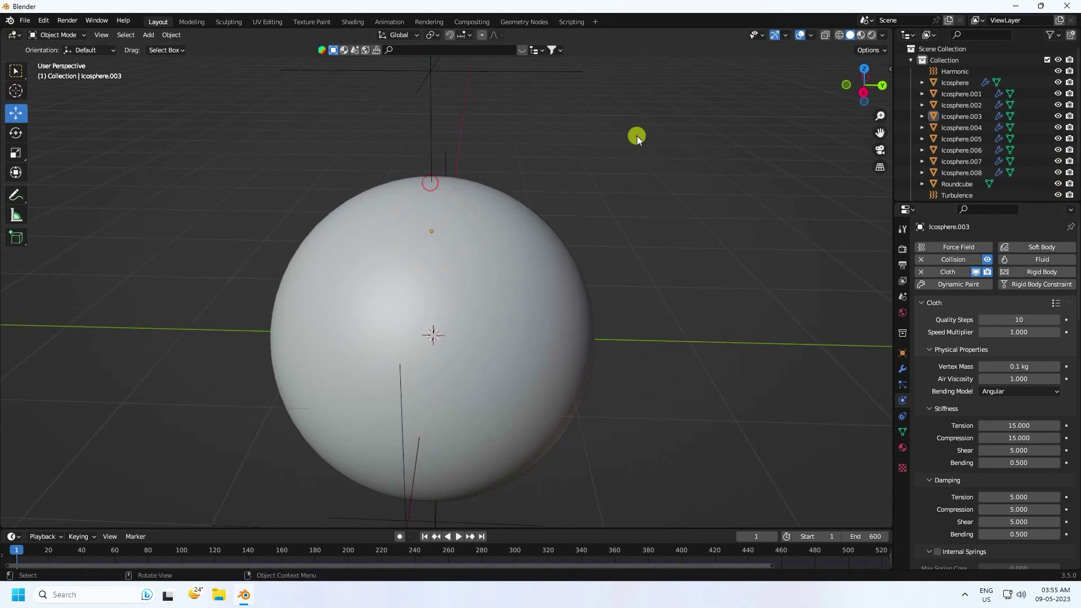
{"action": "left_click", "coordinate": [523, 223]}
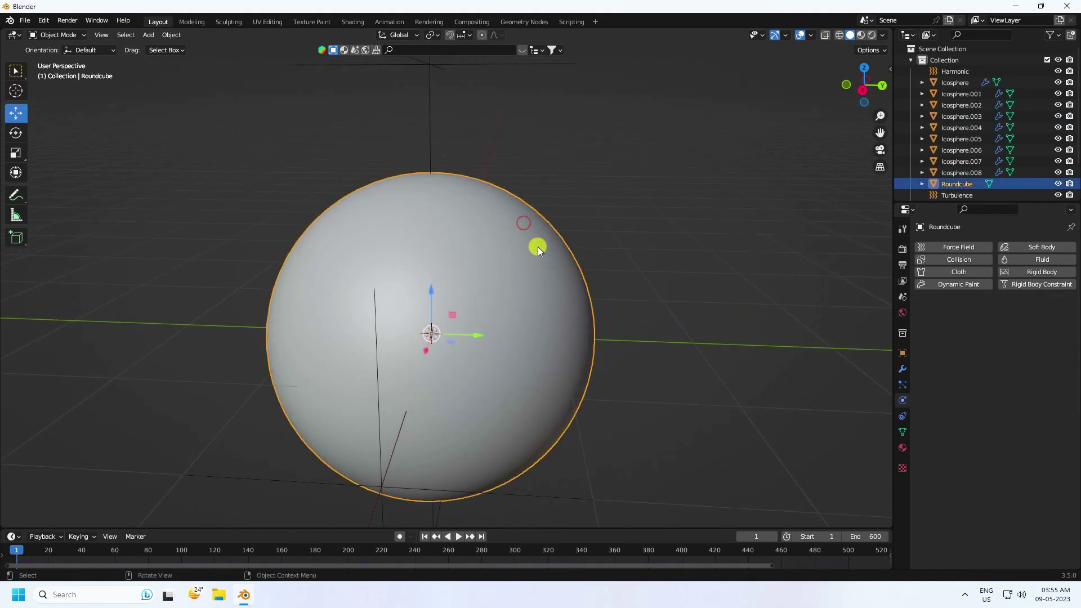
Add Cloth physics to the round cube with 10 quality steps and a vertex mass of 20 kg
{"action": "scroll", "coordinate": [507, 265], "scroll_direction": "down", "scroll_amount": 4}
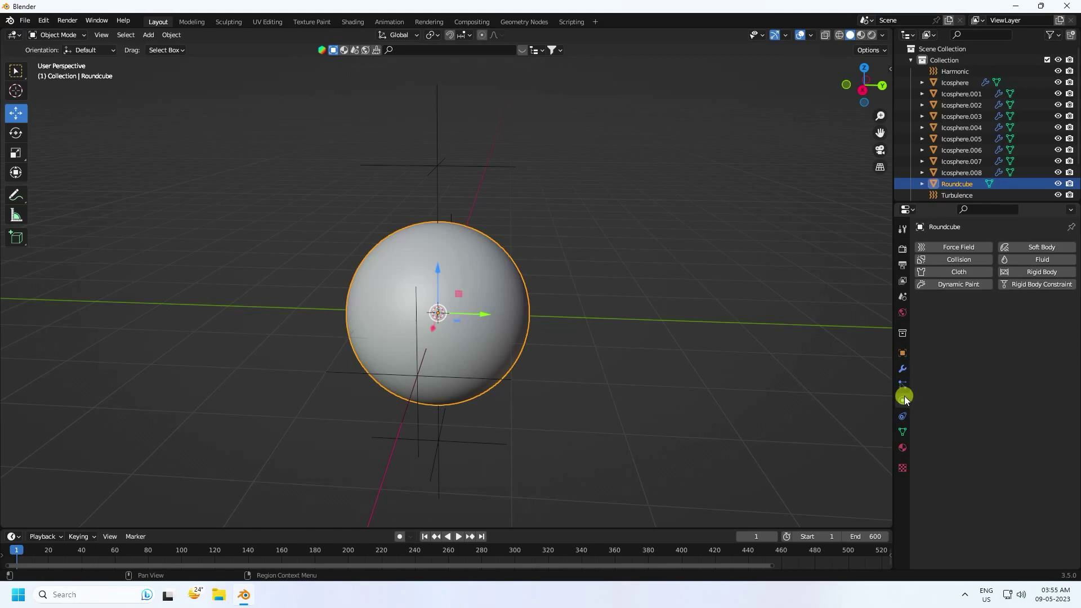
{"action": "left_click", "coordinate": [949, 272]}
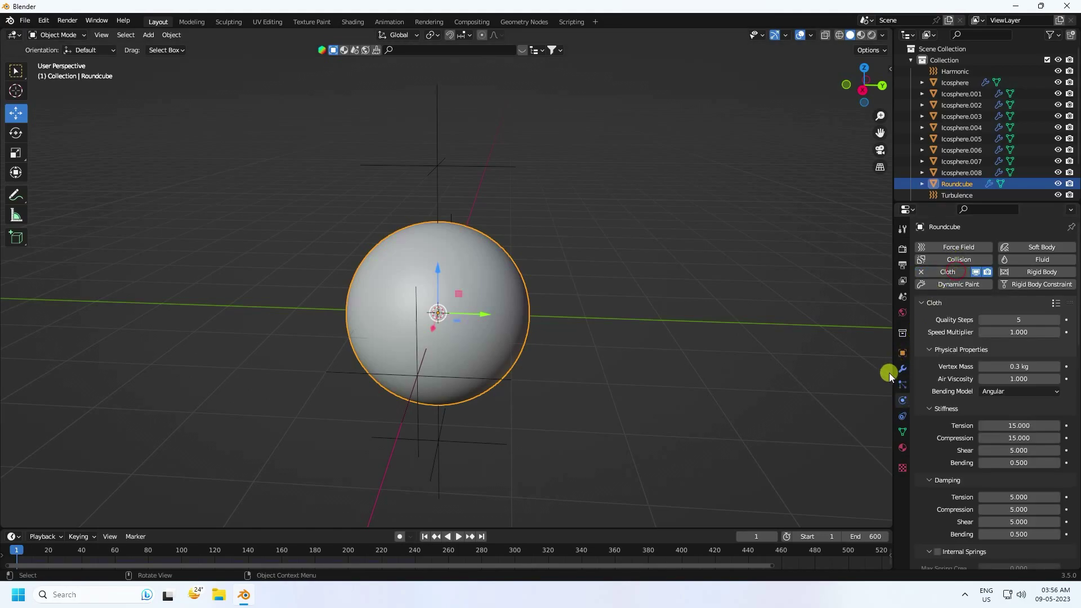
{"action": "left_click", "coordinate": [1058, 321]}
{"action": "left_click", "coordinate": [1057, 321]}
{"action": "left_click", "coordinate": [1058, 321]}
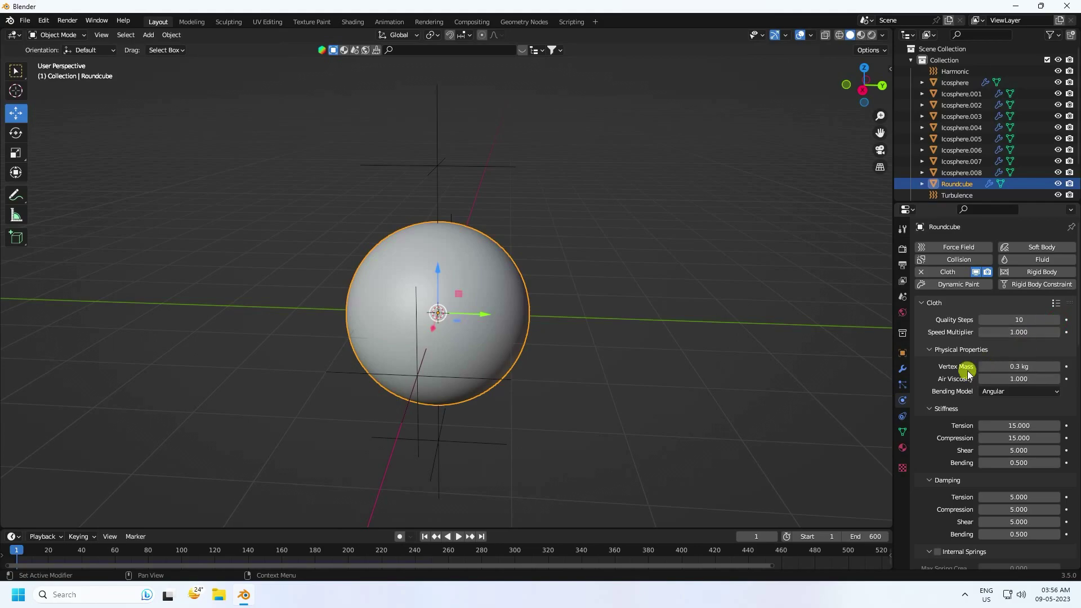
{"action": "left_click", "coordinate": [1007, 363]}
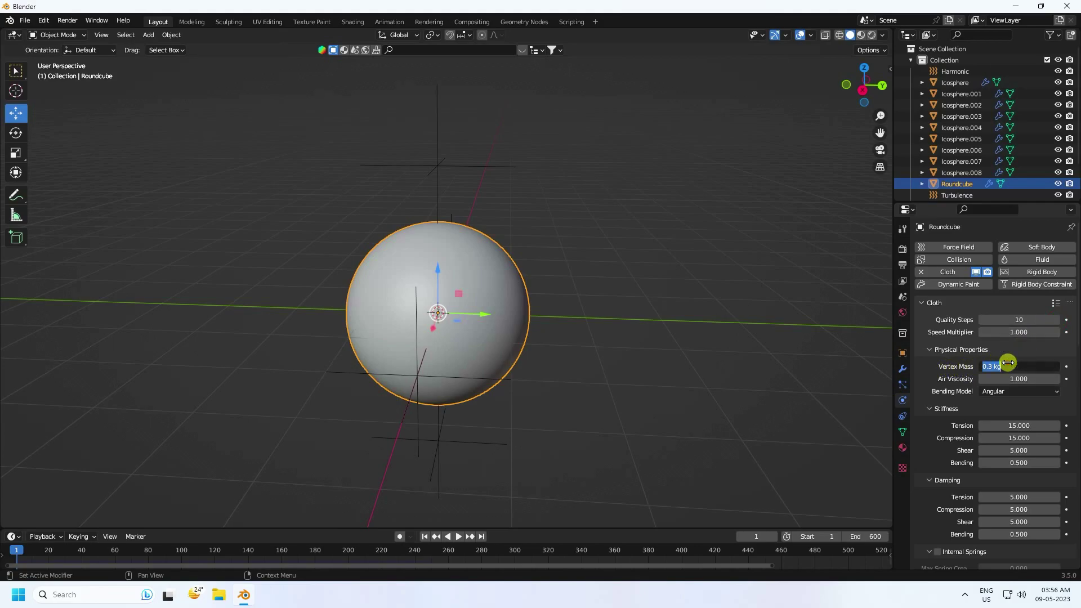
{"action": "key", "text": "Return"}
Set the round cube's cloth stiffness to 5 for both tension and compression
{"action": "scroll", "coordinate": [951, 406], "scroll_direction": "down", "scroll_amount": 3}
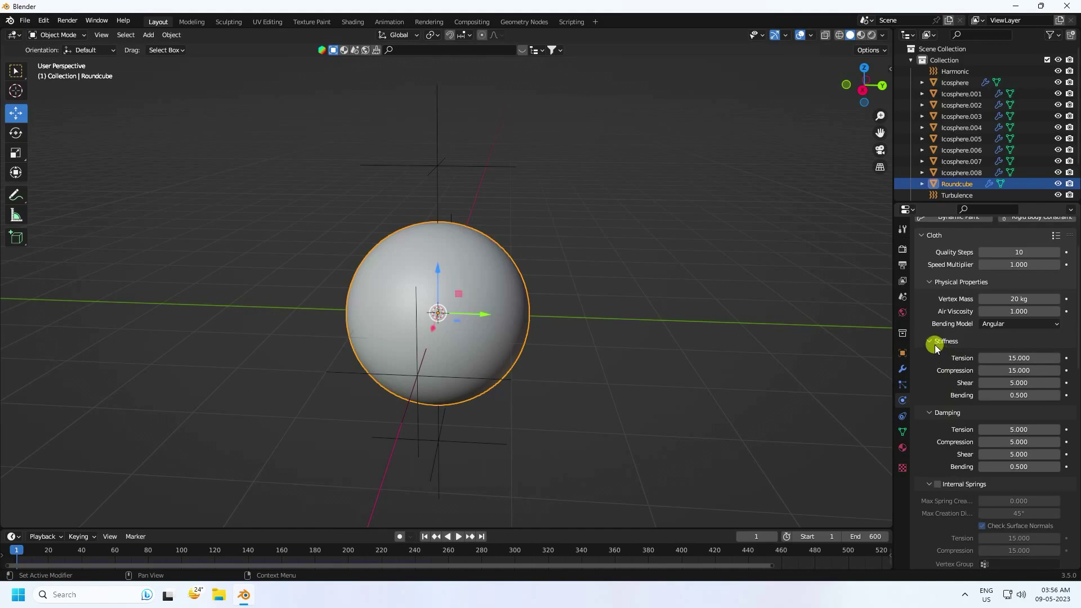
{"action": "left_click", "coordinate": [1017, 358]}
{"action": "type", "text": "5"}
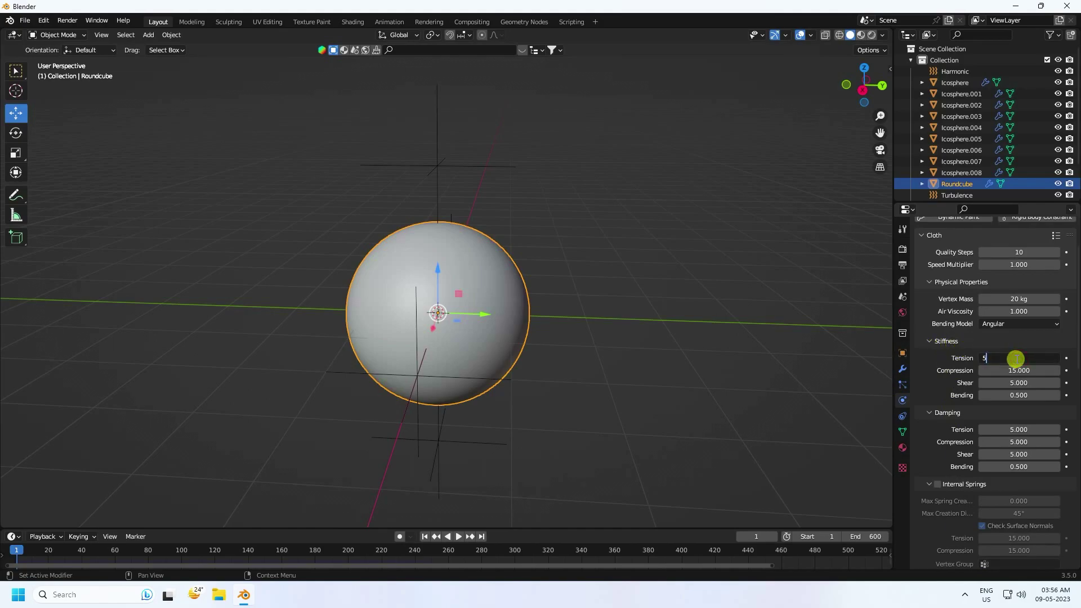
{"action": "key", "text": "Return"}
{"action": "left_click", "coordinate": [1016, 370]}
{"action": "type", "text": "5"}
{"action": "key", "text": "Return"}
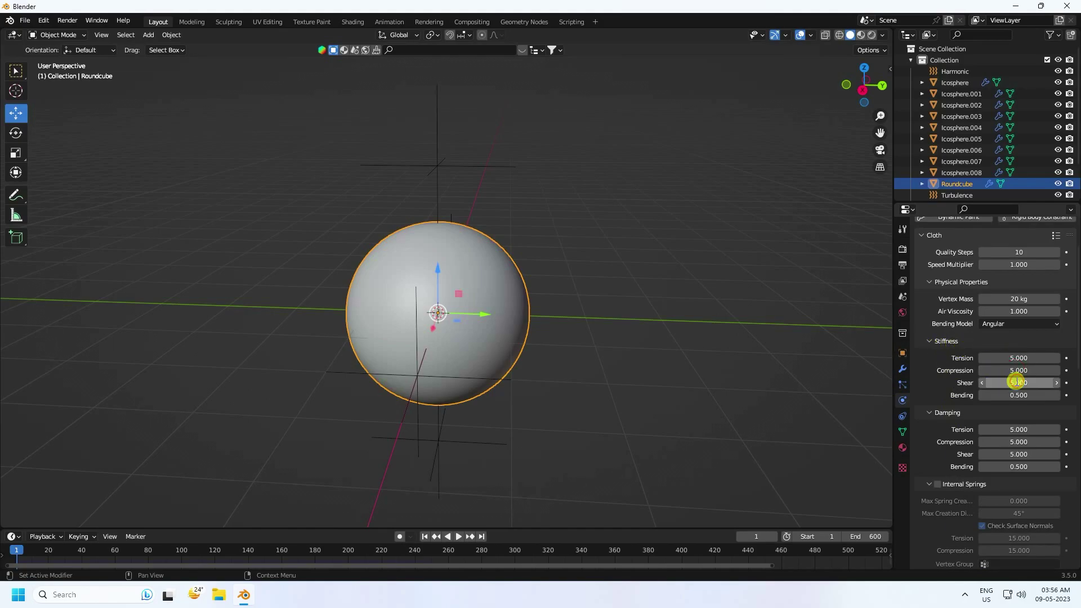
Set the round cube's cloth damping to 0 for tension, compression, shear and bending
{"action": "scroll", "coordinate": [937, 423], "scroll_direction": "down", "scroll_amount": 2}
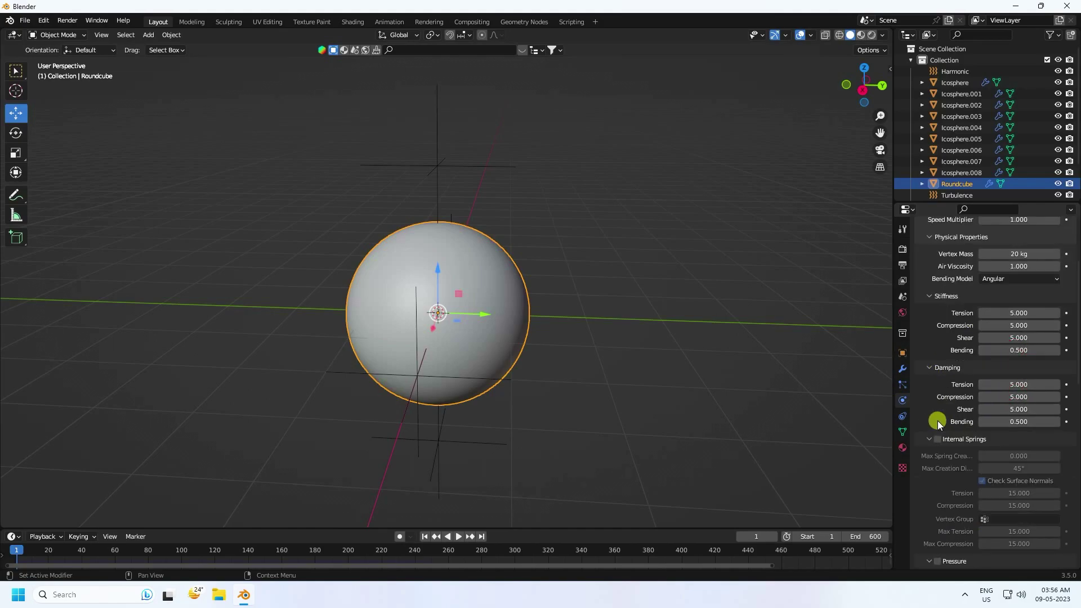
{"action": "left_click", "coordinate": [1011, 383]}
{"action": "type", "text": "0"}
{"action": "key", "text": "Return"}
{"action": "type", "text": "0"}
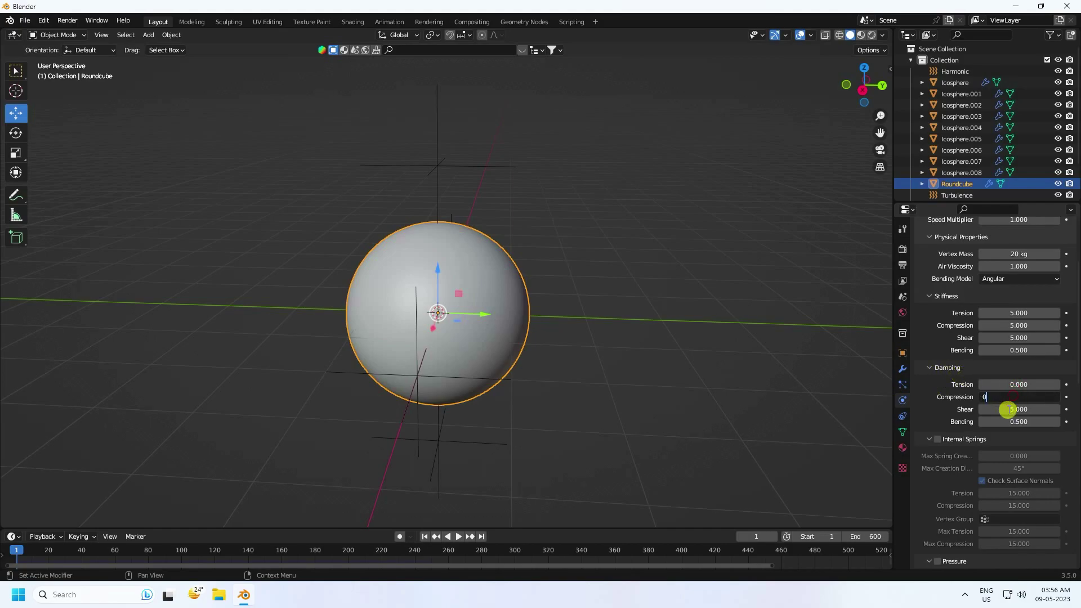
{"action": "key", "text": "Return"}
{"action": "left_click", "coordinate": [1008, 410]}
{"action": "type", "text": "0"}
{"action": "key", "text": "Return"}
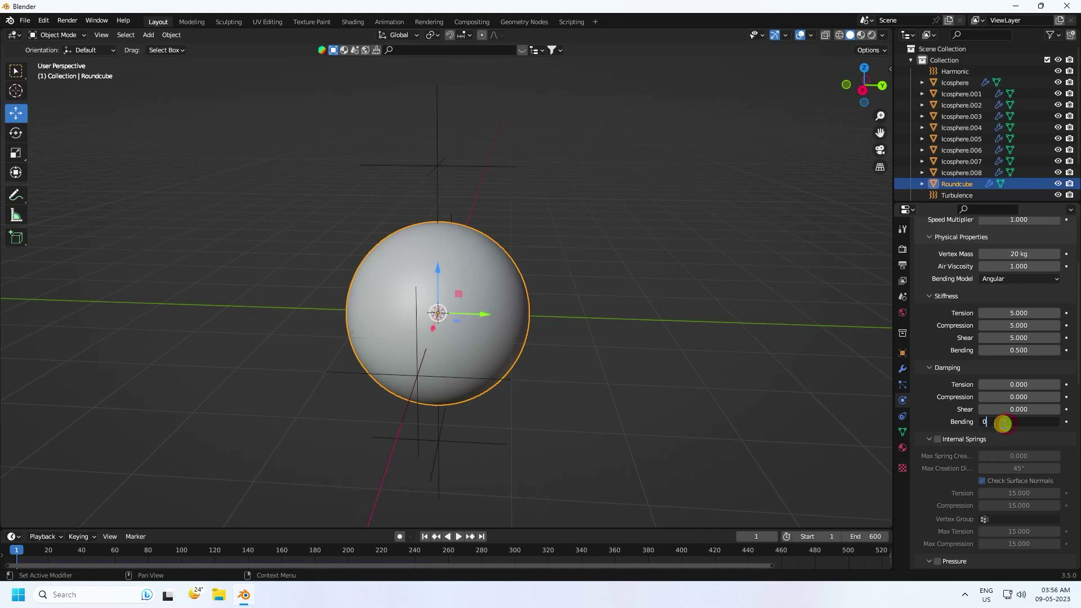
Set the round cube's cloth collision quality to 5 and enable self collisions
{"action": "scroll", "coordinate": [951, 411], "scroll_direction": "down", "scroll_amount": 9}
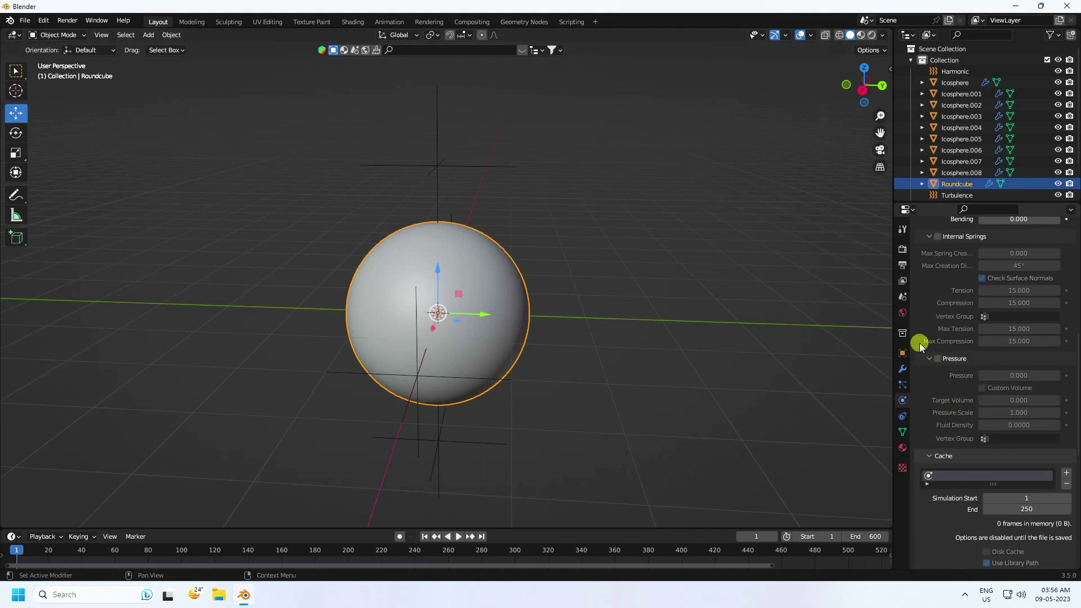
{"action": "scroll", "coordinate": [953, 371], "scroll_direction": "down", "scroll_amount": 7}
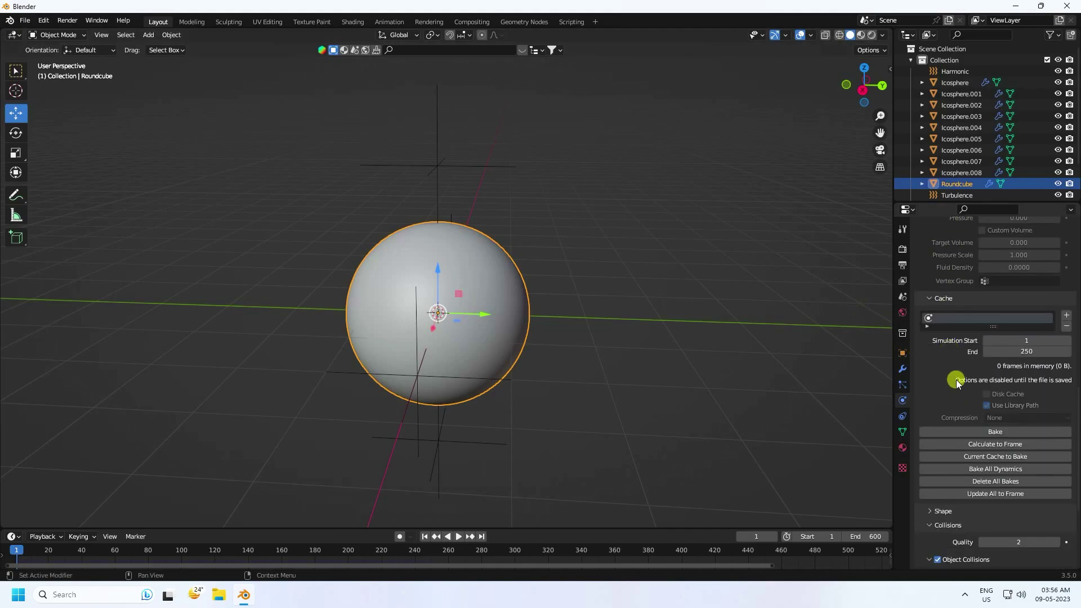
{"action": "scroll", "coordinate": [993, 396], "scroll_direction": "down", "scroll_amount": 7}
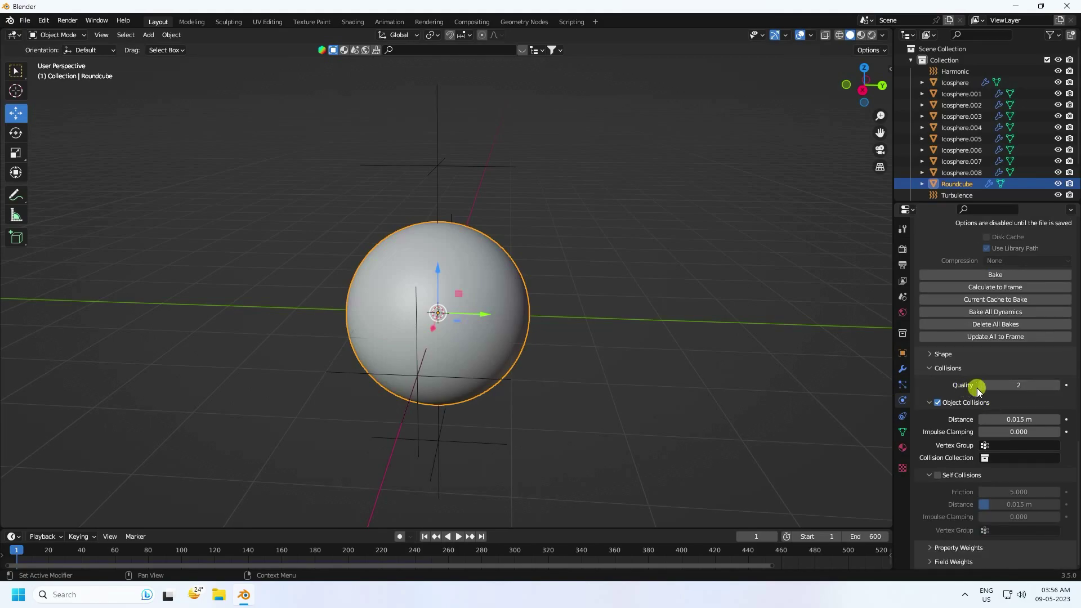
{"action": "left_click", "coordinate": [1056, 385]}
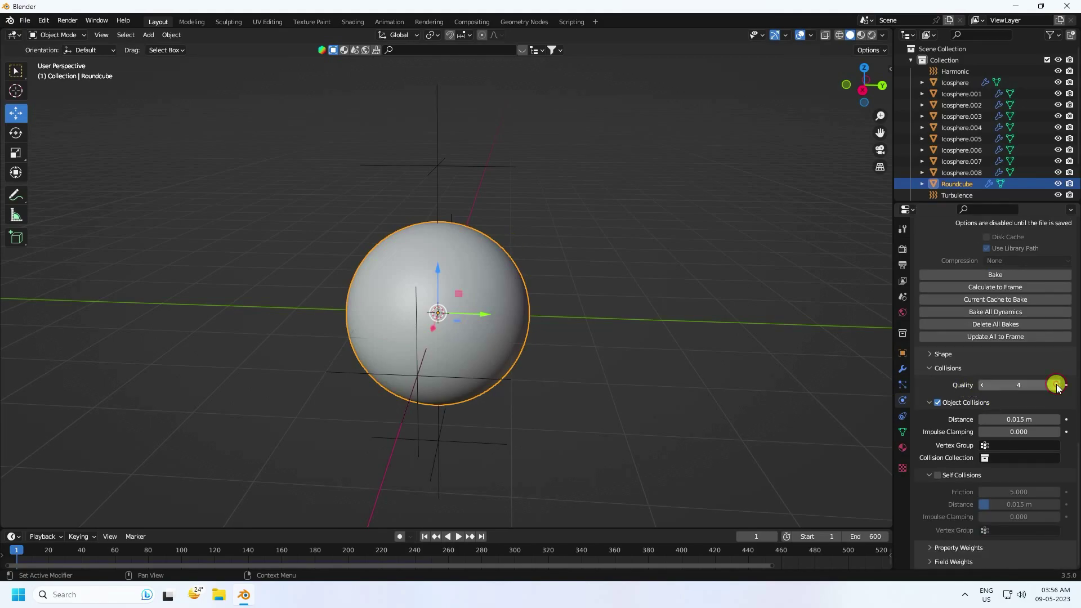
{"action": "left_click", "coordinate": [939, 476]}
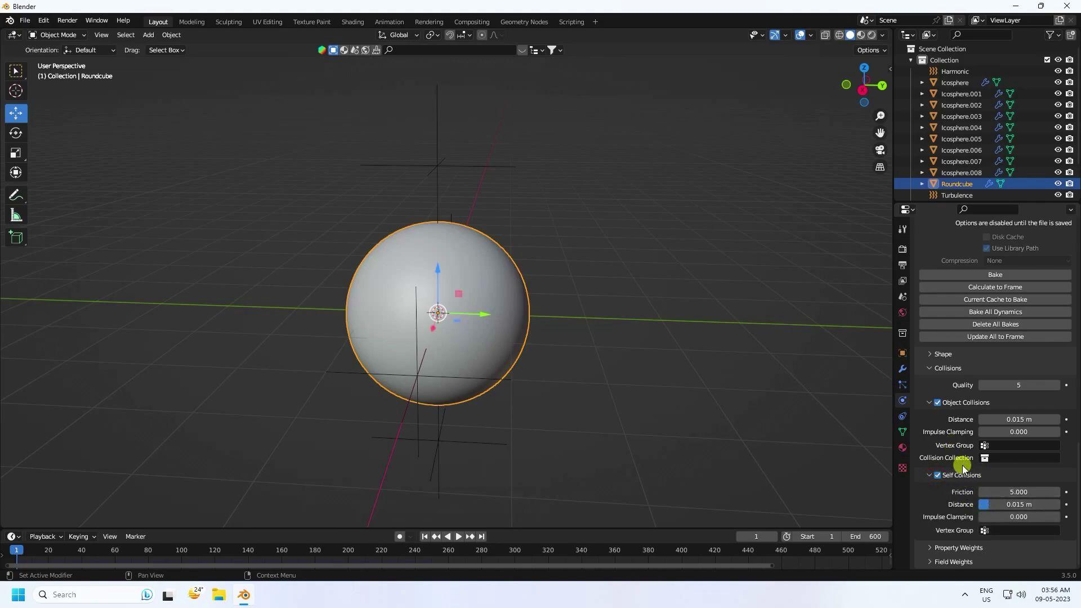
Bake the round cube's cloth cache for frames 1 to 250
{"action": "scroll", "coordinate": [962, 467], "scroll_direction": "up", "scroll_amount": 4}
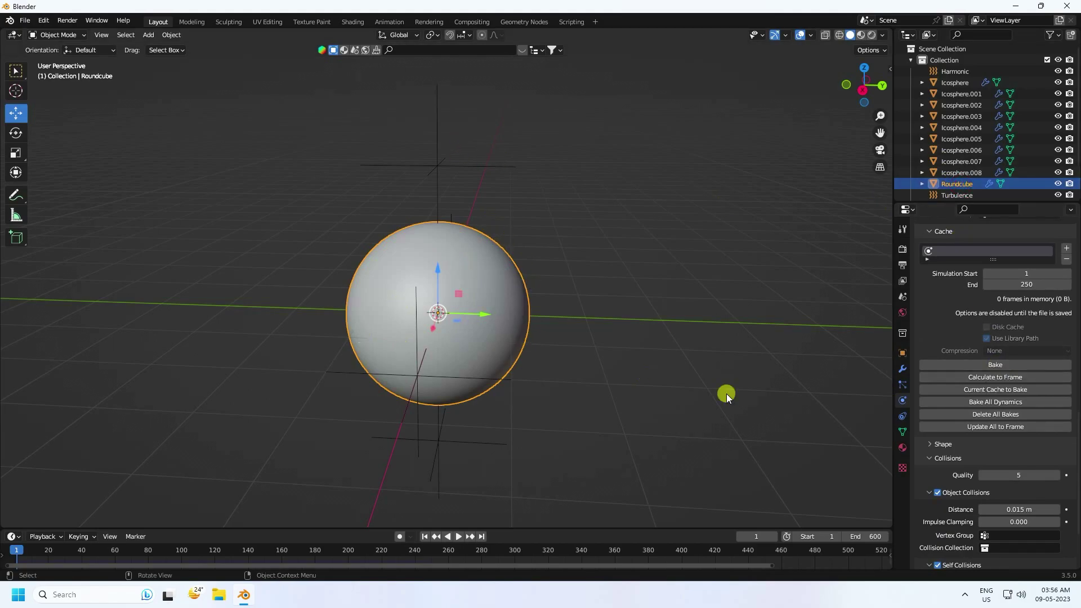
{"action": "left_click", "coordinate": [980, 365]}
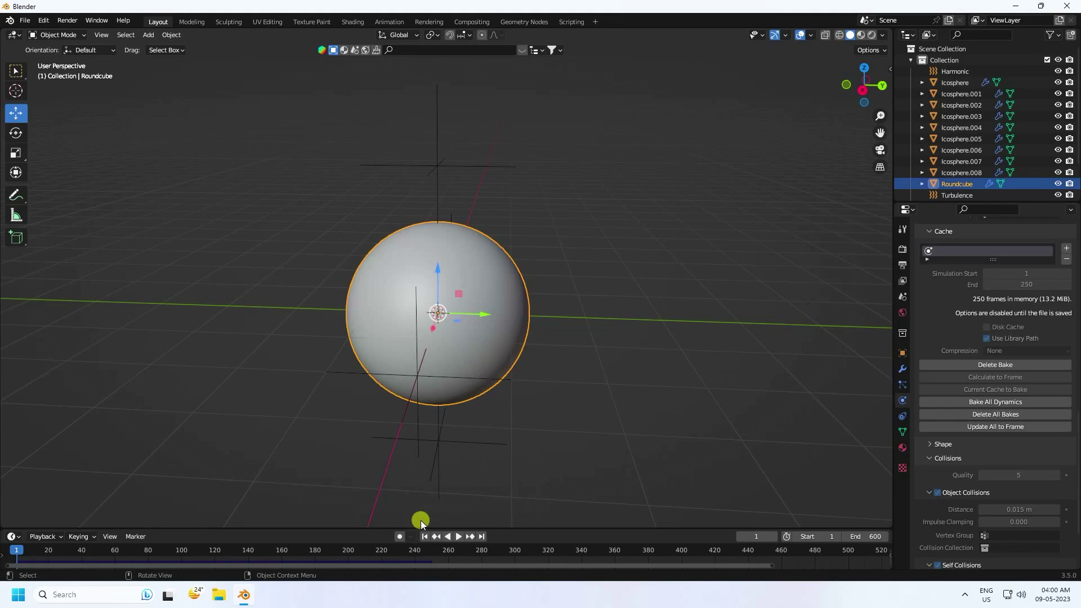
Play back the baked round cube cloth simulation and pause it around frame 145
{"action": "left_click", "coordinate": [460, 537]}
{"action": "left_click", "coordinate": [593, 427]}
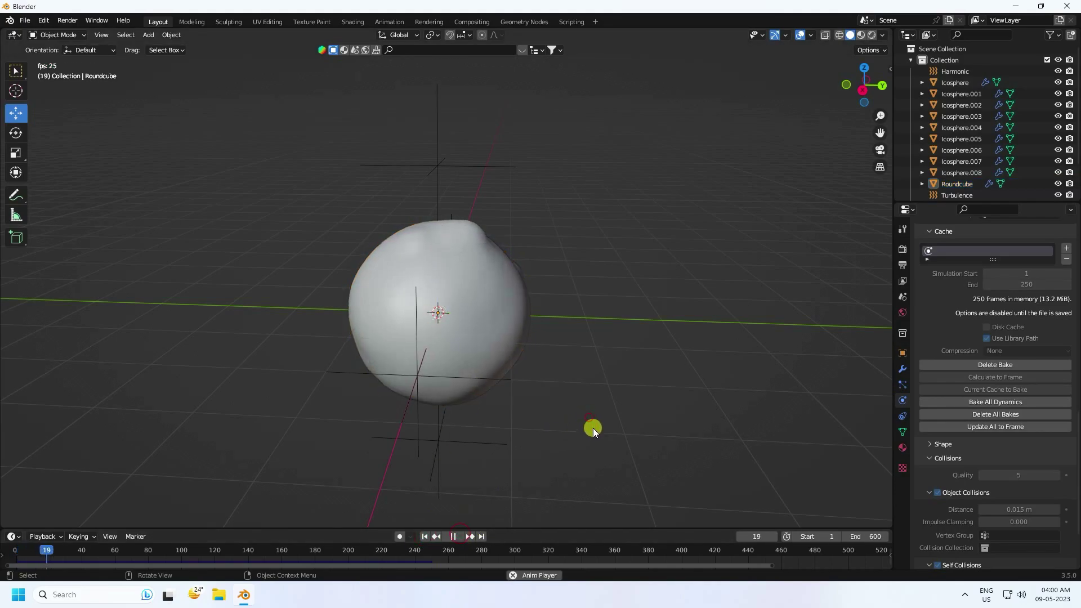
{"action": "middle_click_drag", "start_coordinate": [592, 427], "coordinate": [542, 426]}
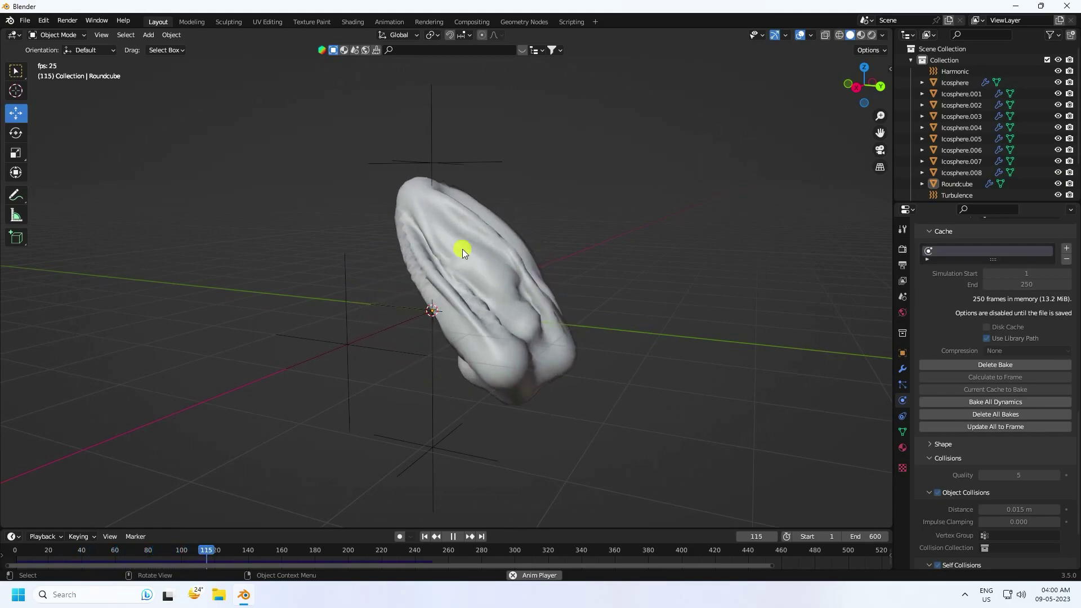
{"action": "left_click", "coordinate": [454, 537]}
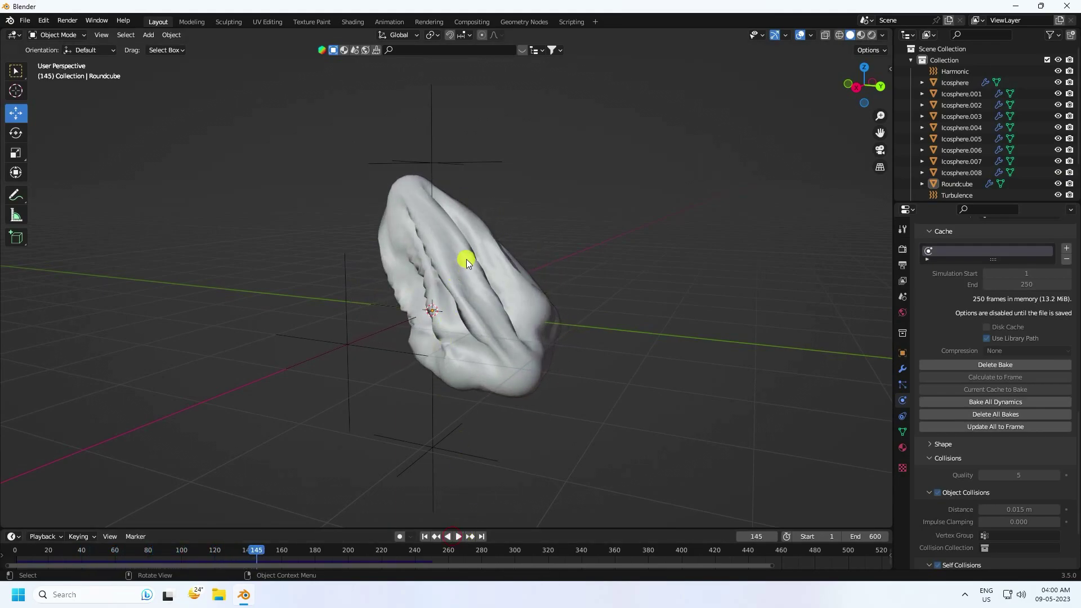
Apply smooth shading to the round cube
{"action": "scroll", "coordinate": [464, 255], "scroll_direction": "up", "scroll_amount": 3}
{"action": "left_click", "coordinate": [480, 218]}
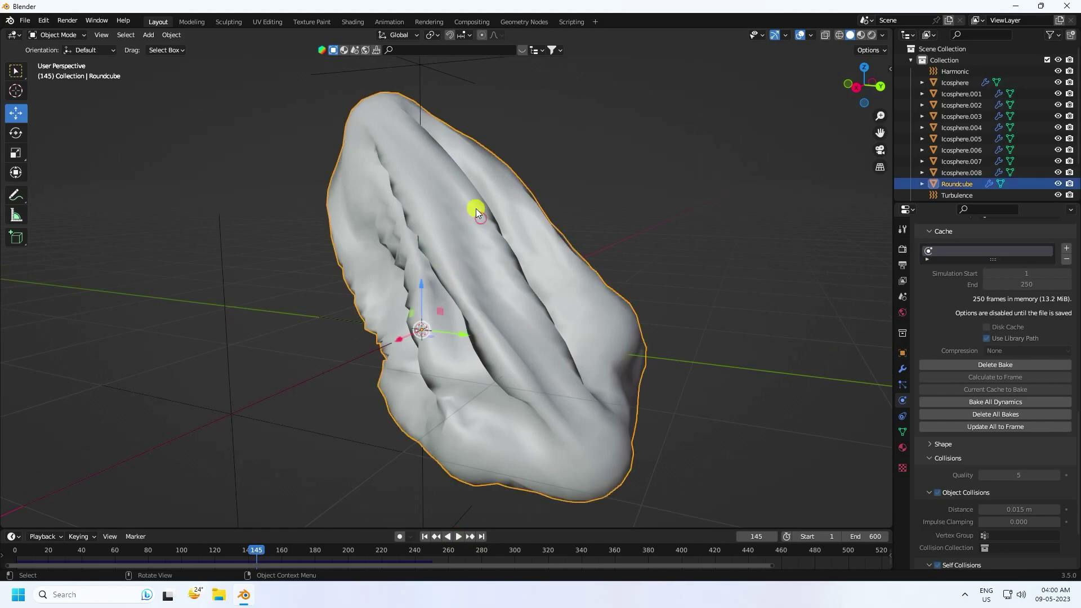
{"action": "right_click", "coordinate": [488, 184]}
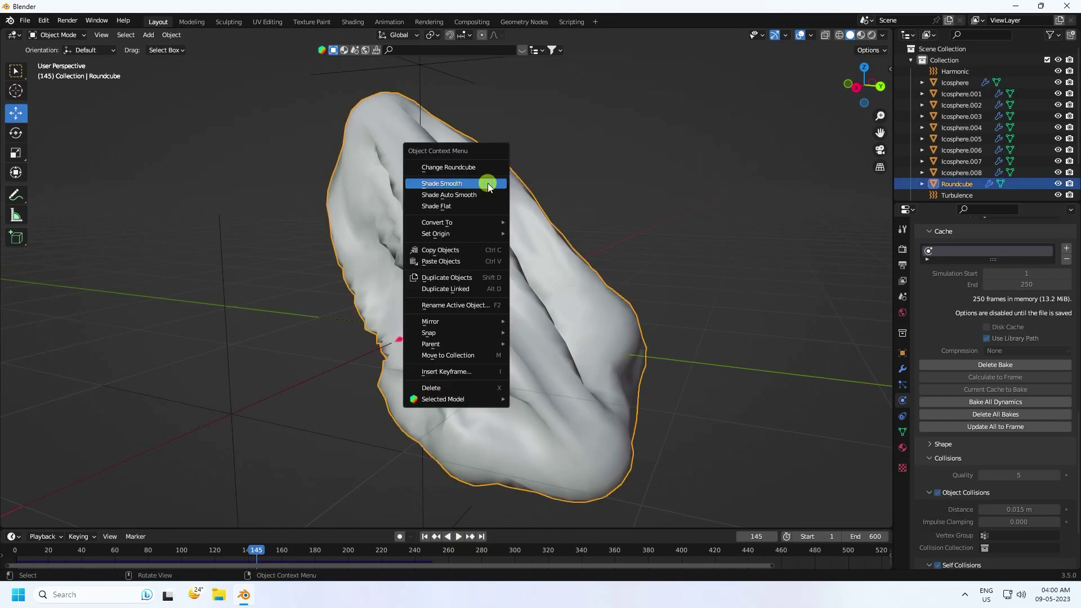
{"action": "left_click", "coordinate": [443, 184]}
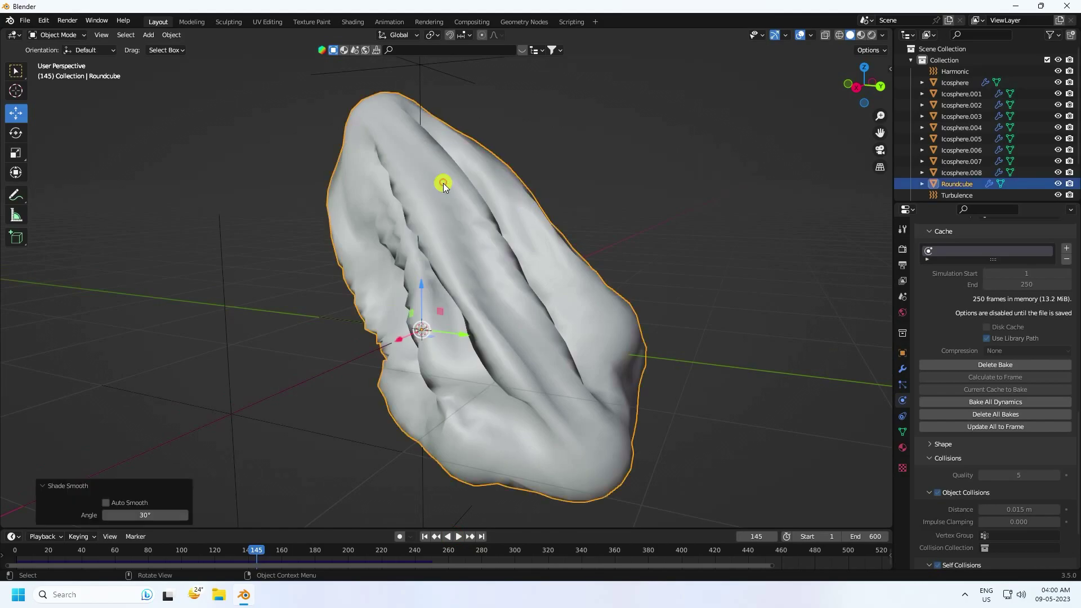
Add a Subdivision Surface modifier to the round cube with viewport and render levels both set to 4
{"action": "left_click", "coordinate": [902, 368]}
{"action": "left_click", "coordinate": [930, 246]}
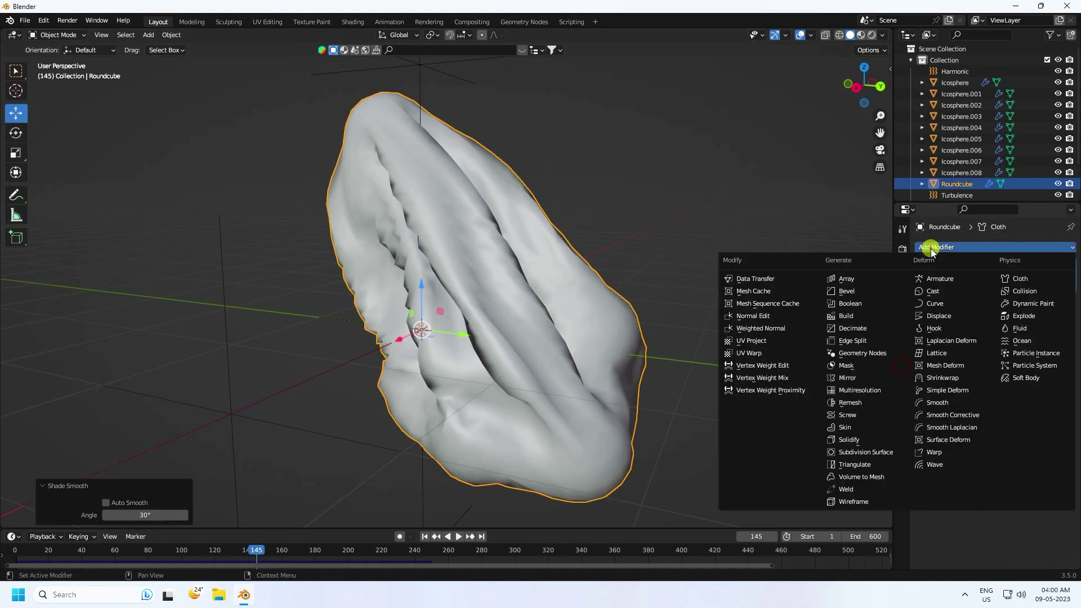
{"action": "left_click", "coordinate": [860, 452]}
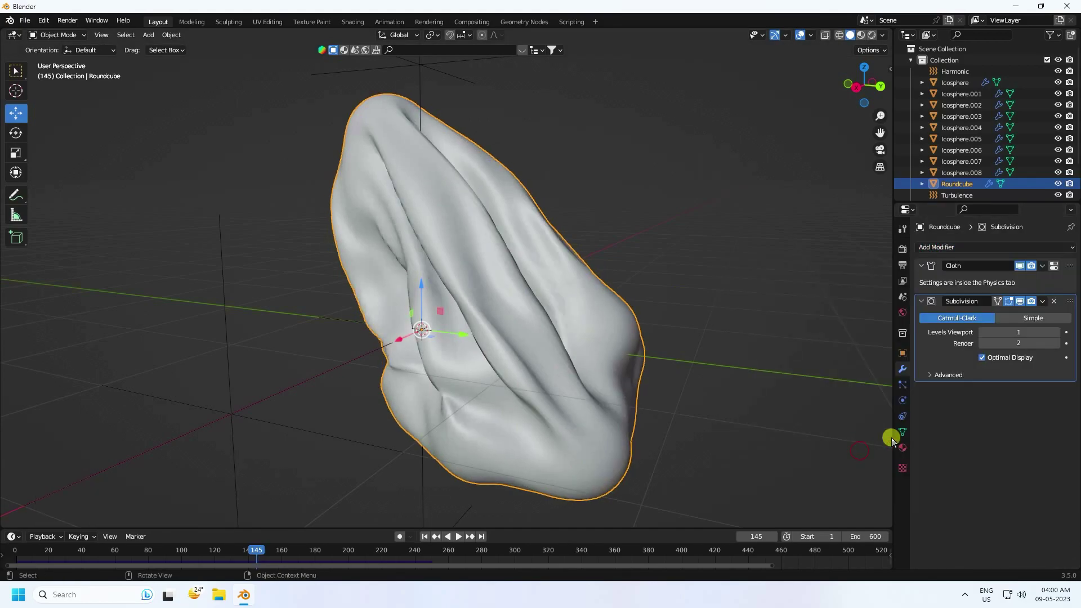
{"action": "left_click", "coordinate": [1057, 344]}
{"action": "left_click", "coordinate": [1056, 343]}
{"action": "left_click", "coordinate": [1057, 333]}
{"action": "left_click", "coordinate": [1056, 333]}
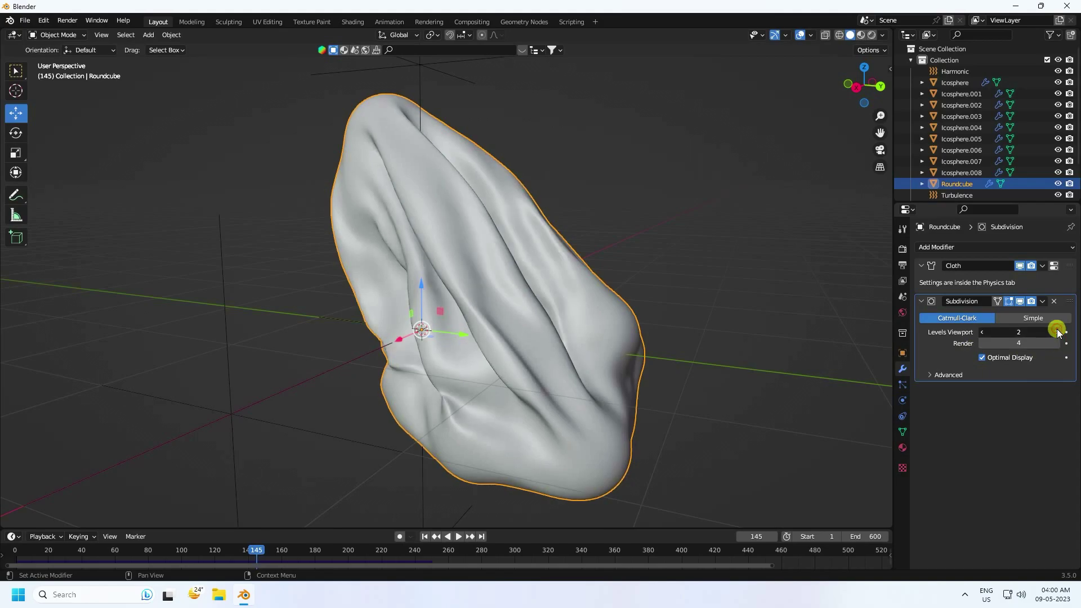
{"action": "left_click", "coordinate": [1057, 332]}
Replay the subdivided round cube's simulation from the first frame and pause it around frame 110
{"action": "left_click", "coordinate": [657, 211]}
{"action": "middle_click_drag", "start_coordinate": [657, 211], "coordinate": [435, 401]}
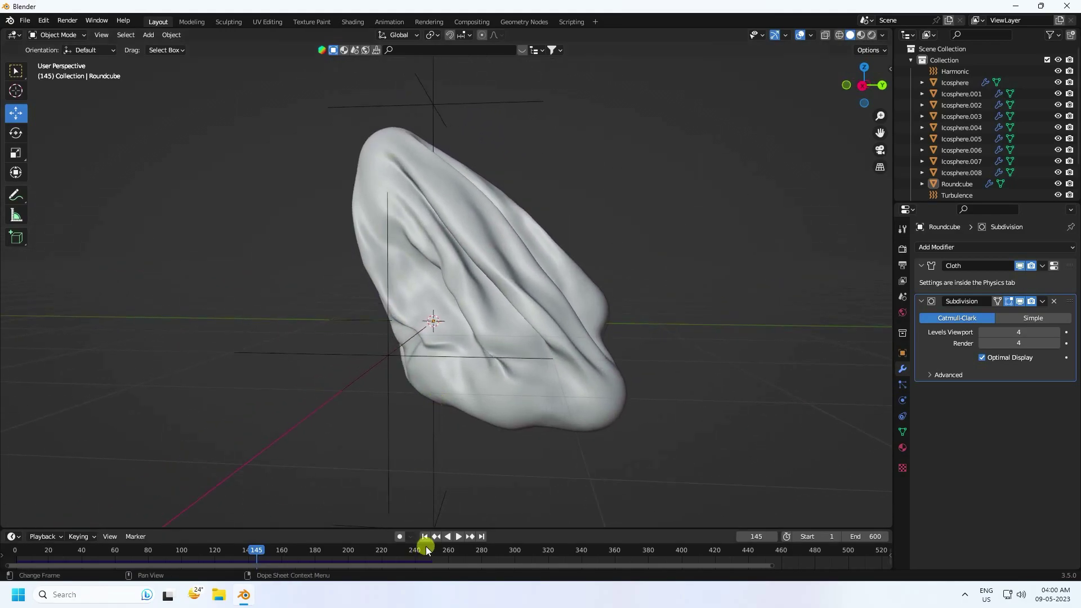
{"action": "left_click", "coordinate": [423, 537]}
{"action": "left_click", "coordinate": [457, 537]}
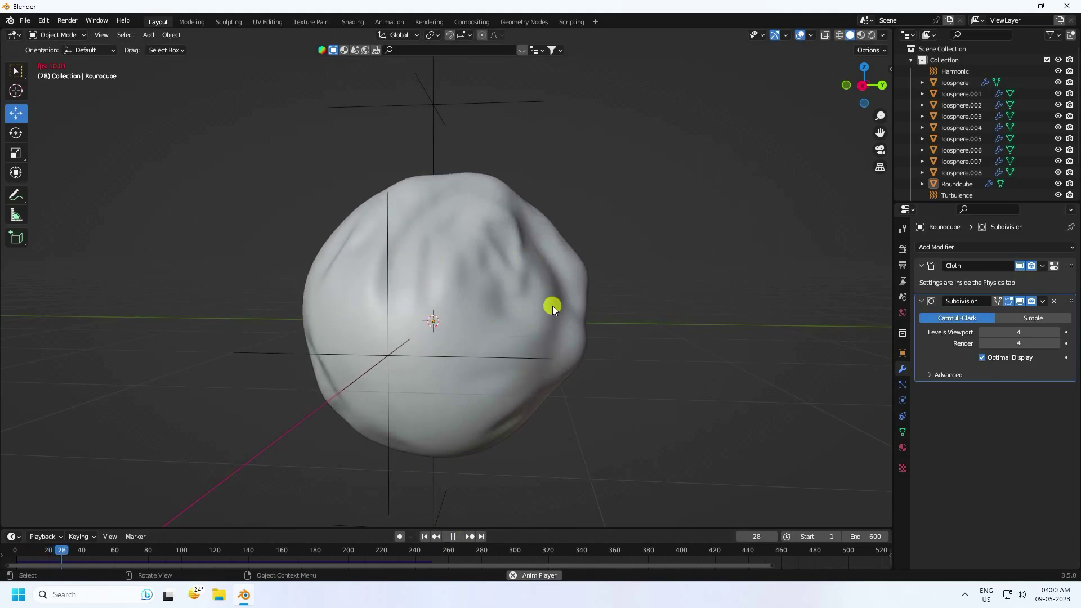
{"action": "scroll", "coordinate": [471, 304], "scroll_direction": "up", "scroll_amount": 1}
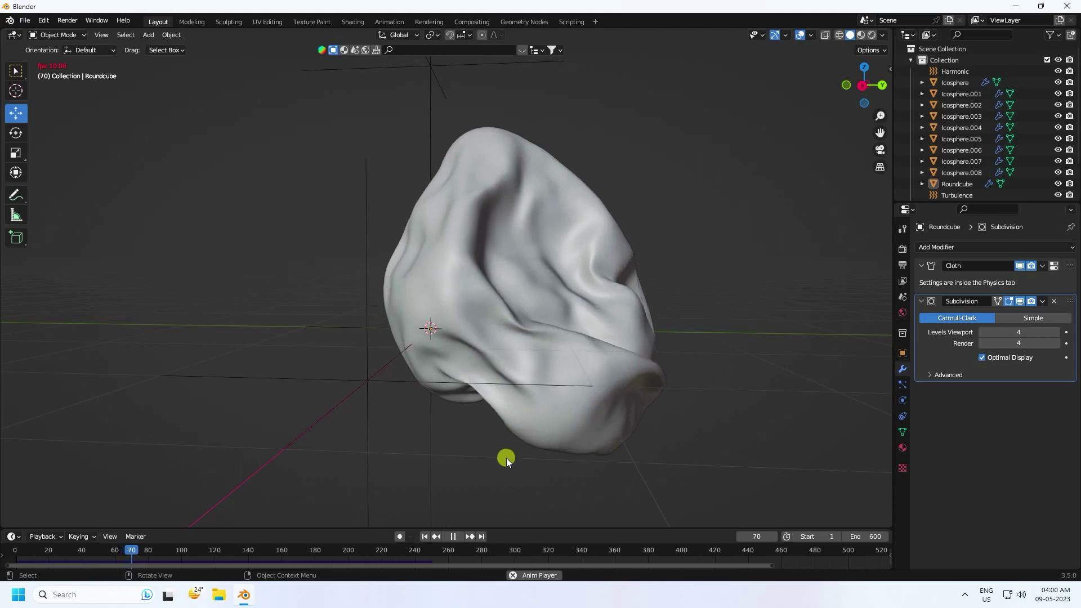
{"action": "left_click", "coordinate": [453, 536]}
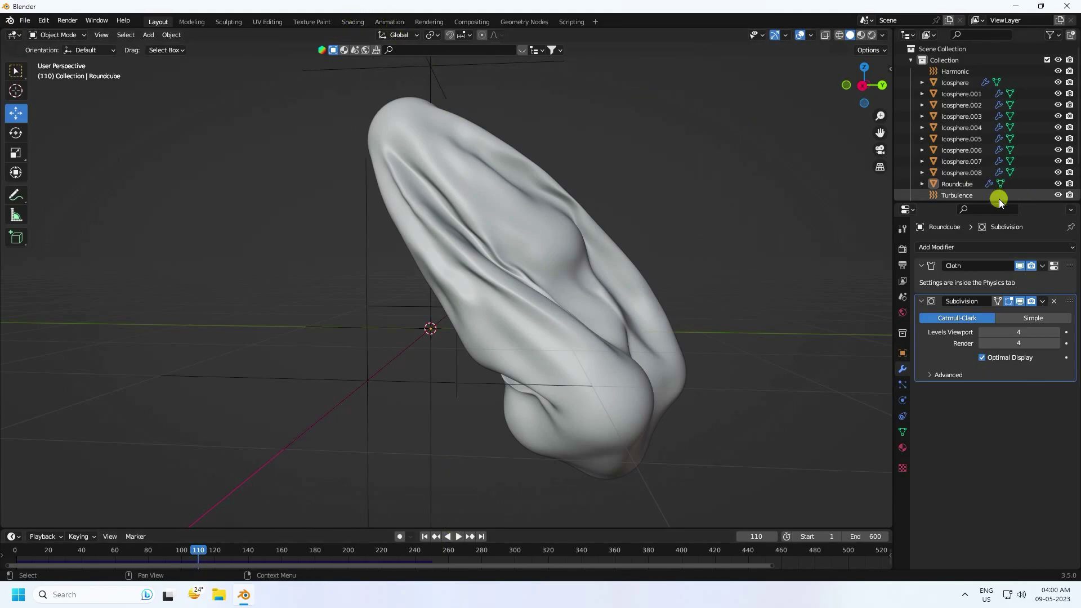
Create a new material for the round cube in the Shading workspace
{"action": "left_click", "coordinate": [957, 183]}
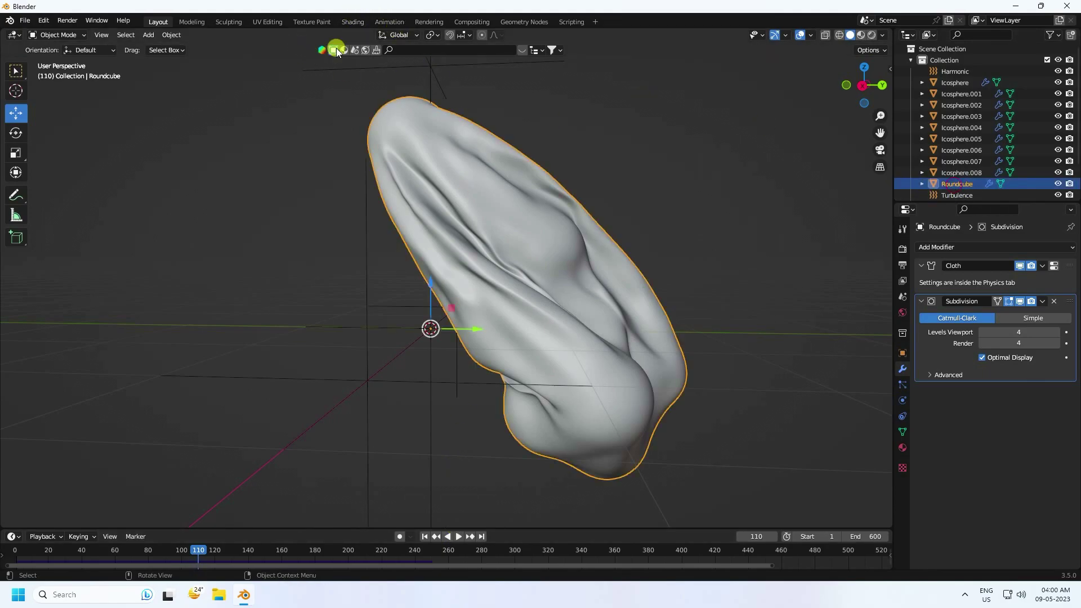
{"action": "left_click", "coordinate": [346, 21]}
{"action": "middle_click_drag", "start_coordinate": [569, 246], "coordinate": [566, 222]}
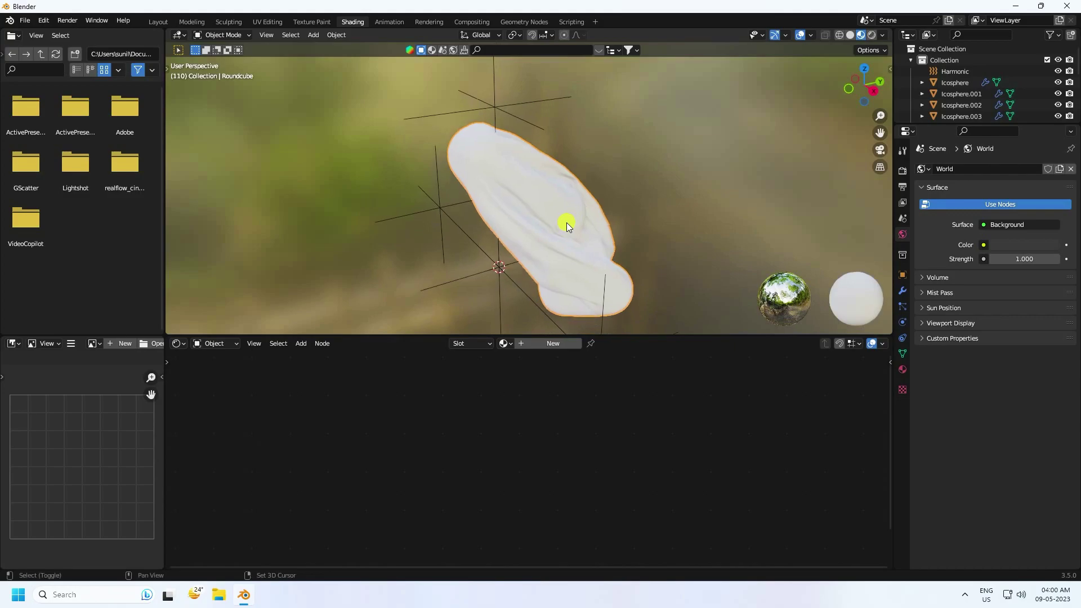
{"action": "left_click", "coordinate": [535, 343]}
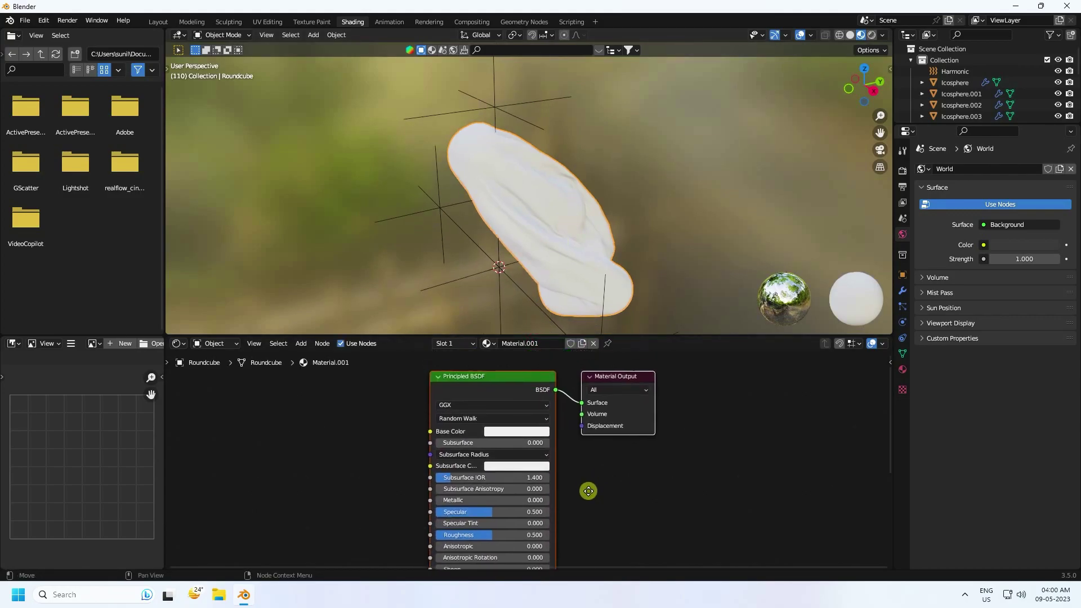
{"action": "scroll", "coordinate": [586, 489], "scroll_direction": "up", "scroll_amount": 6}
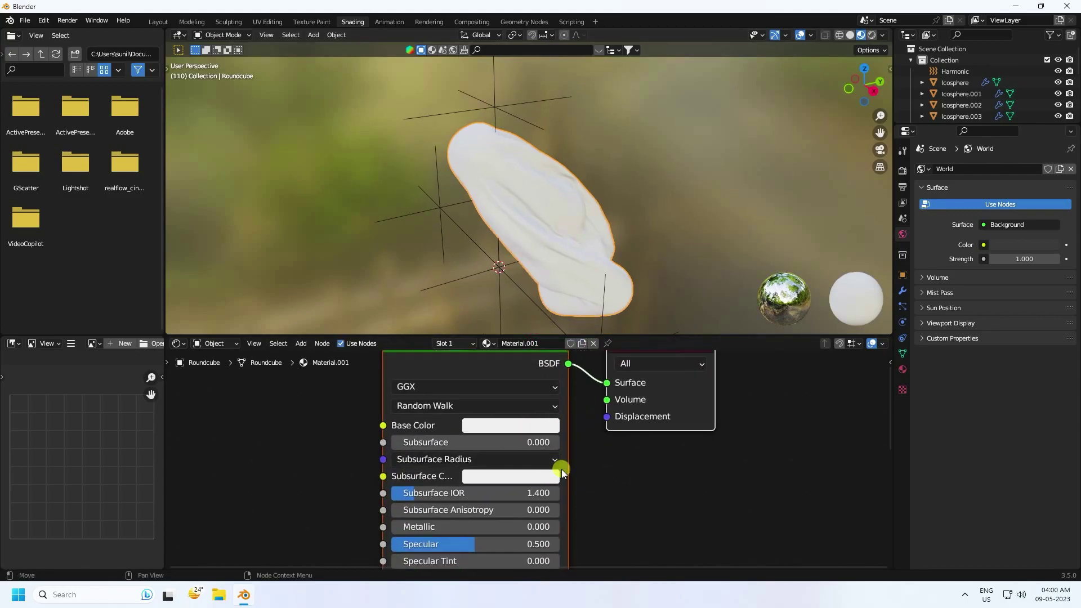
Set the material's base color to hue 0.6, saturation 1 and value 1
{"action": "left_click", "coordinate": [499, 431]}
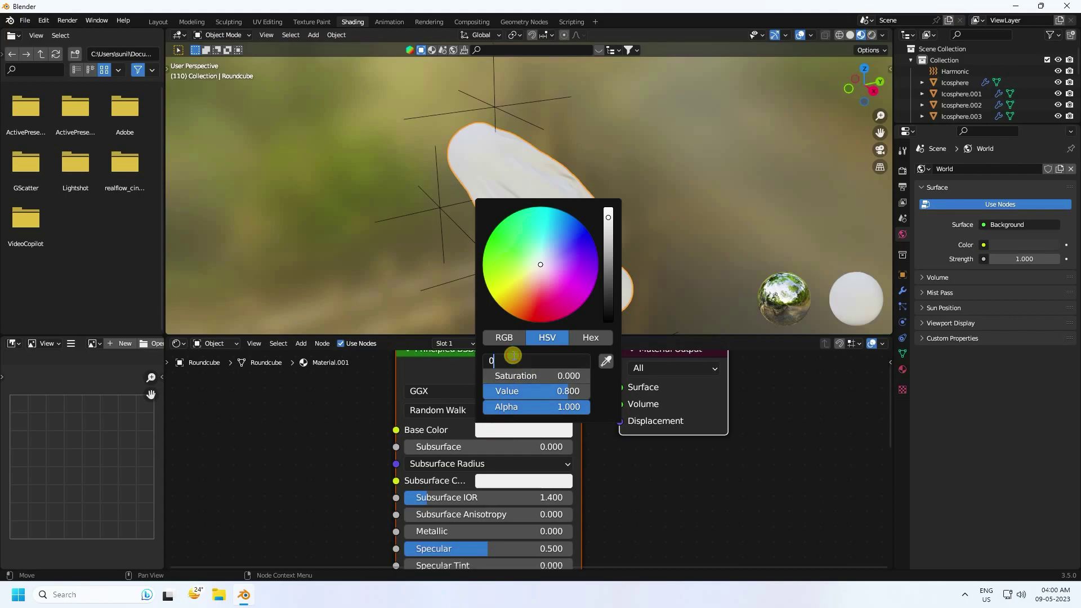
{"action": "left_click", "coordinate": [513, 355]}
{"action": "type", "text": "0.6"}
{"action": "key", "text": "Return"}
{"action": "left_click", "coordinate": [516, 374]}
{"action": "type", "text": "1"}
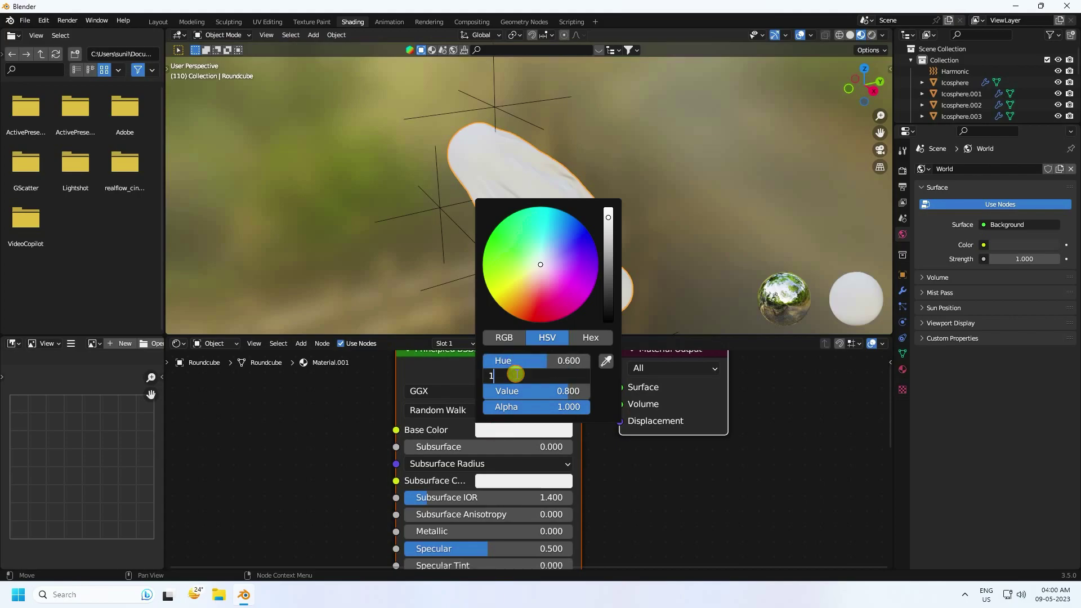
{"action": "key", "text": "Return"}
{"action": "left_click", "coordinate": [514, 388]}
{"action": "type", "text": "1"}
{"action": "key", "text": "Return"}
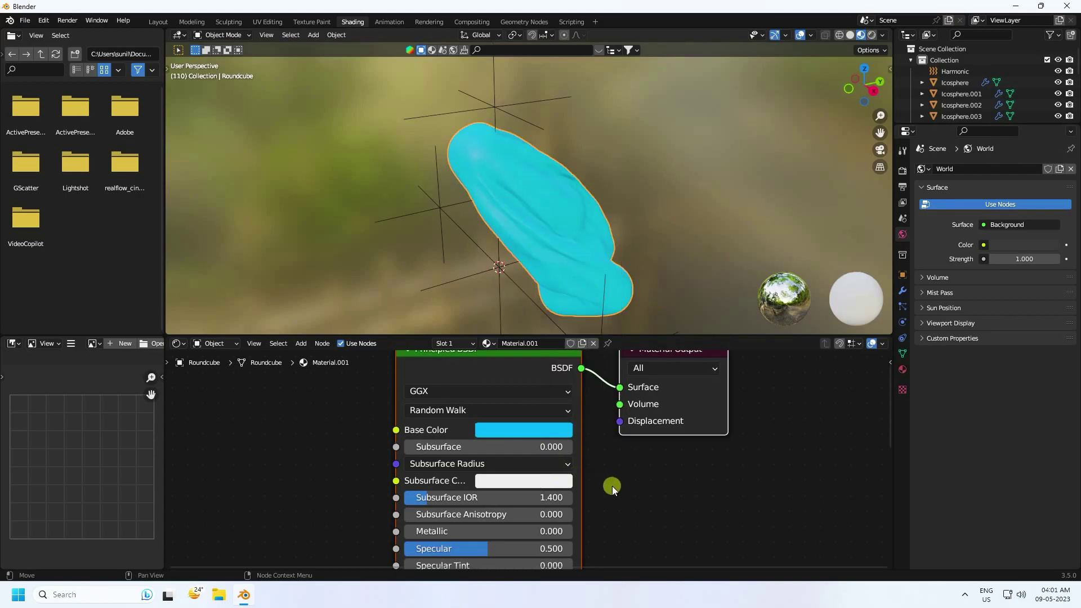
Set the round cube material's specular to 0 and roughness to 0.2
{"action": "middle_click_drag", "start_coordinate": [613, 487], "coordinate": [617, 396]}
{"action": "left_click_drag", "start_coordinate": [482, 458], "coordinate": [557, 494]}
{"action": "middle_click_drag", "start_coordinate": [557, 494], "coordinate": [581, 465]}
{"action": "double_click", "coordinate": [452, 456]}
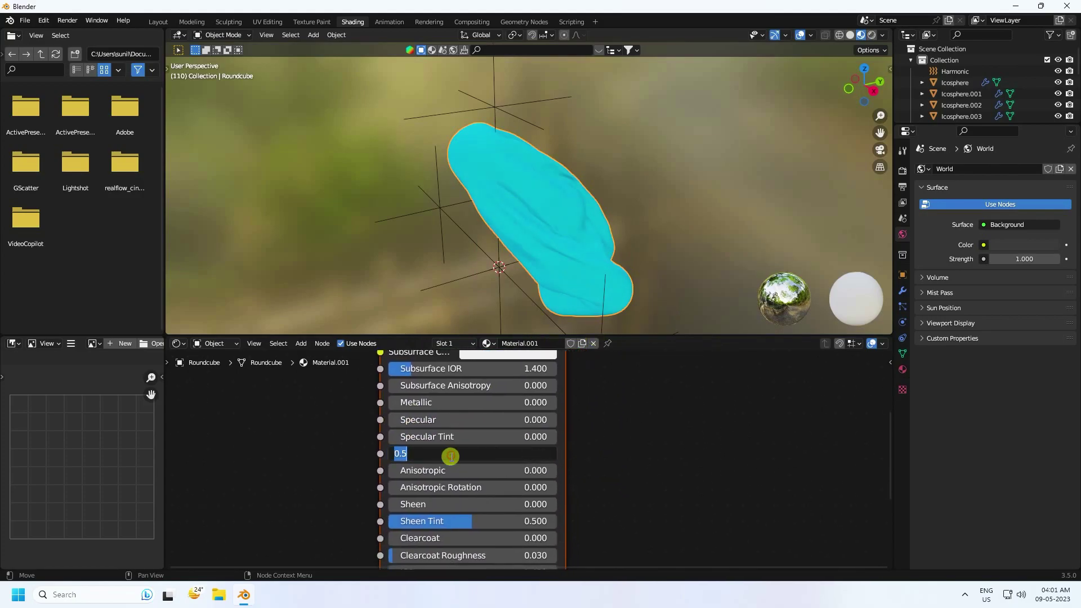
{"action": "type", "text": "0.2"}
{"action": "key", "text": "Return"}
Set the round cube material's transmission to 1 and alpha to 0.9
{"action": "middle_click_drag", "start_coordinate": [620, 497], "coordinate": [628, 542]}
{"action": "middle_click_drag", "start_coordinate": [638, 460], "coordinate": [639, 400]}
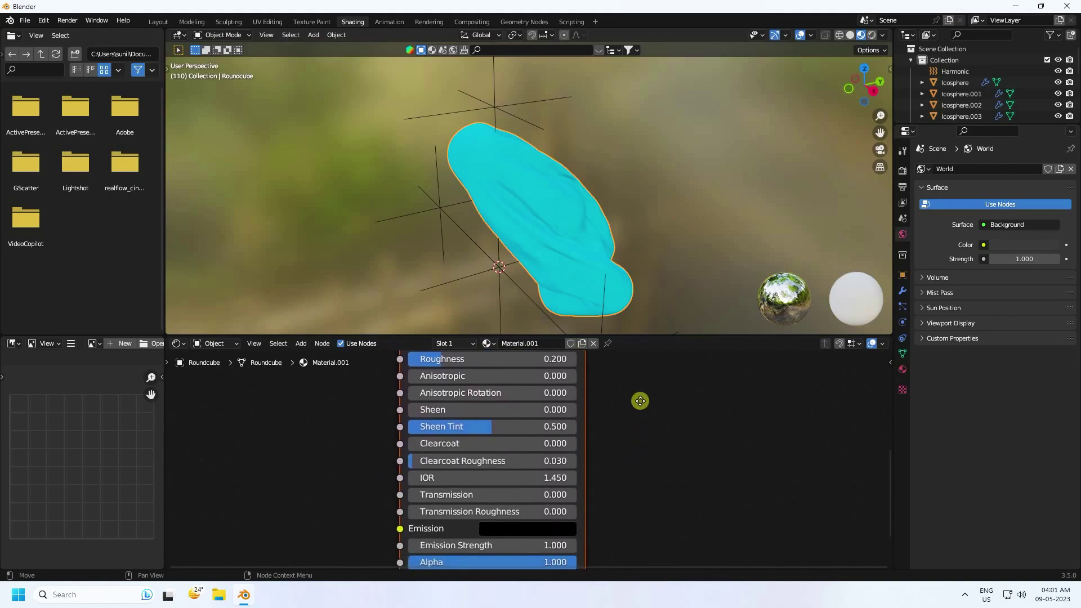
{"action": "left_click_drag", "start_coordinate": [441, 490], "coordinate": [568, 489]}
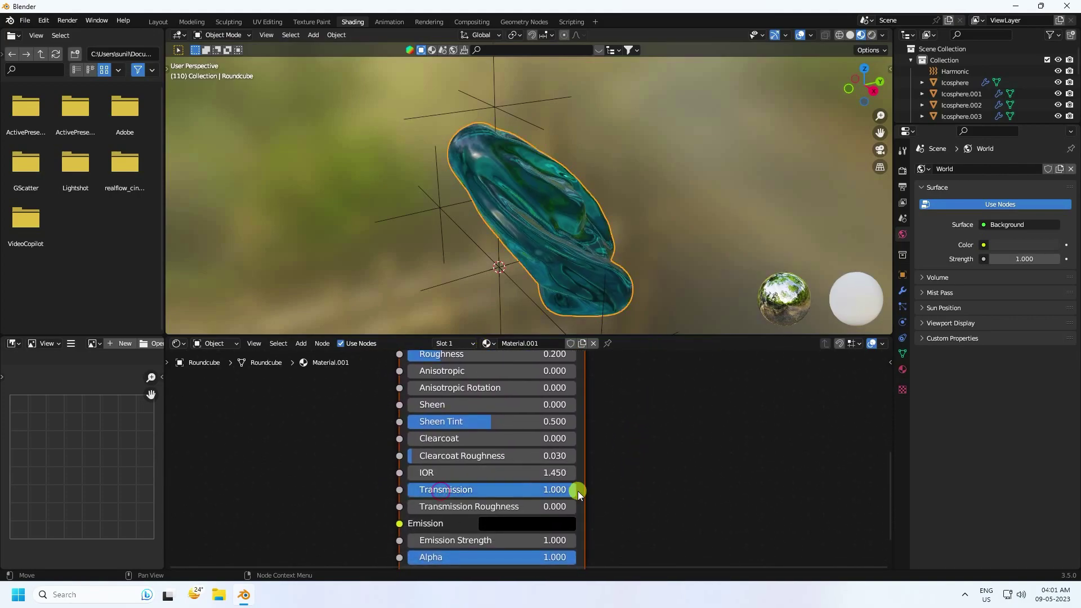
{"action": "middle_click_drag", "start_coordinate": [629, 514], "coordinate": [625, 460]}
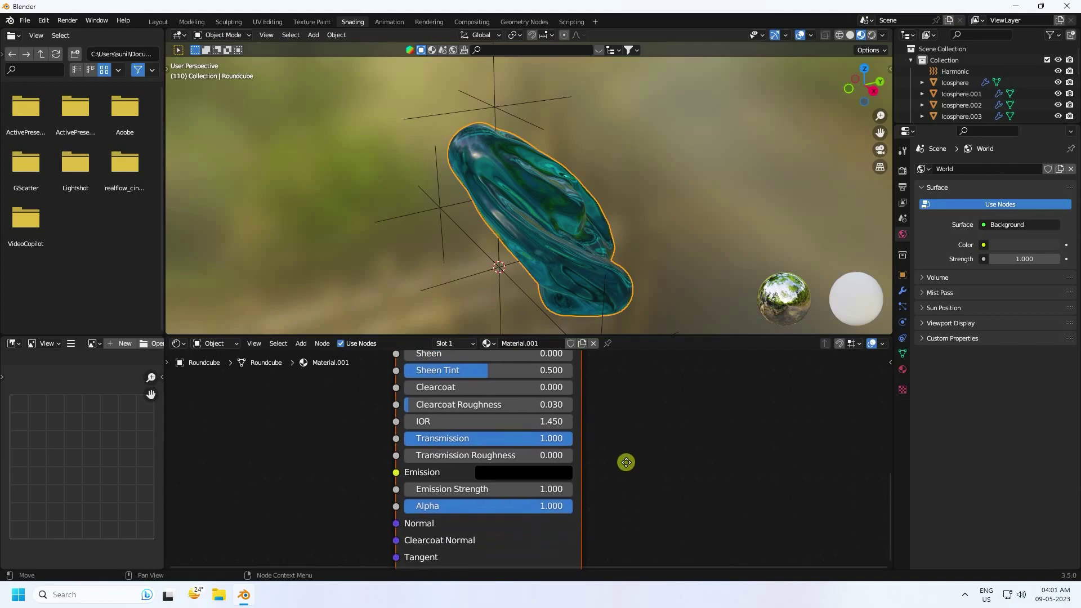
{"action": "double_click", "coordinate": [439, 505]}
{"action": "key", "text": "Return"}
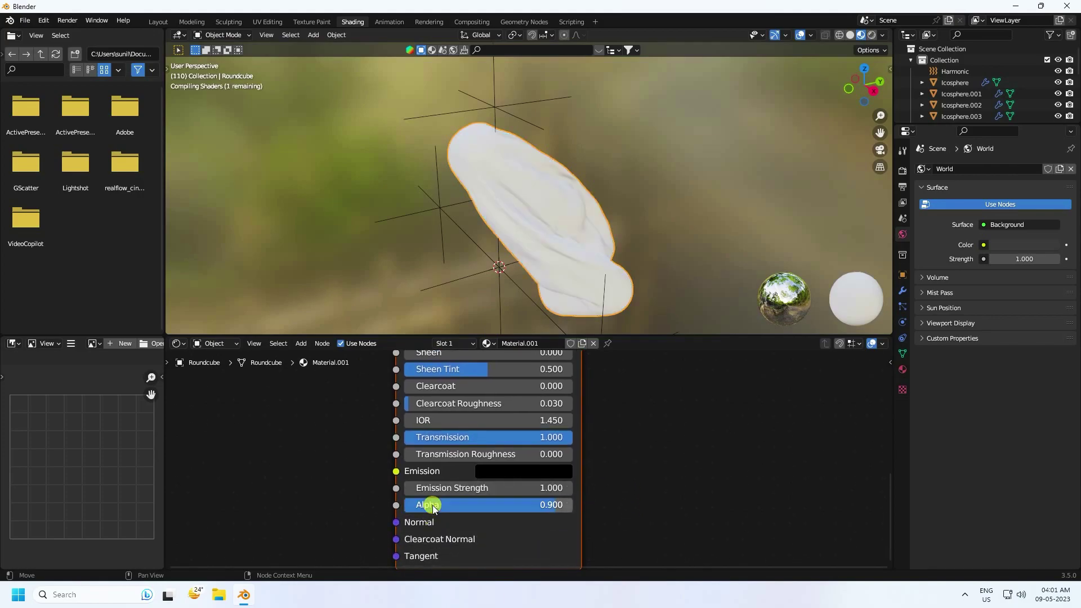
{"action": "middle_click_drag", "start_coordinate": [495, 246], "coordinate": [517, 231]}
{"action": "scroll", "coordinate": [555, 208], "scroll_direction": "up", "scroll_amount": 3}
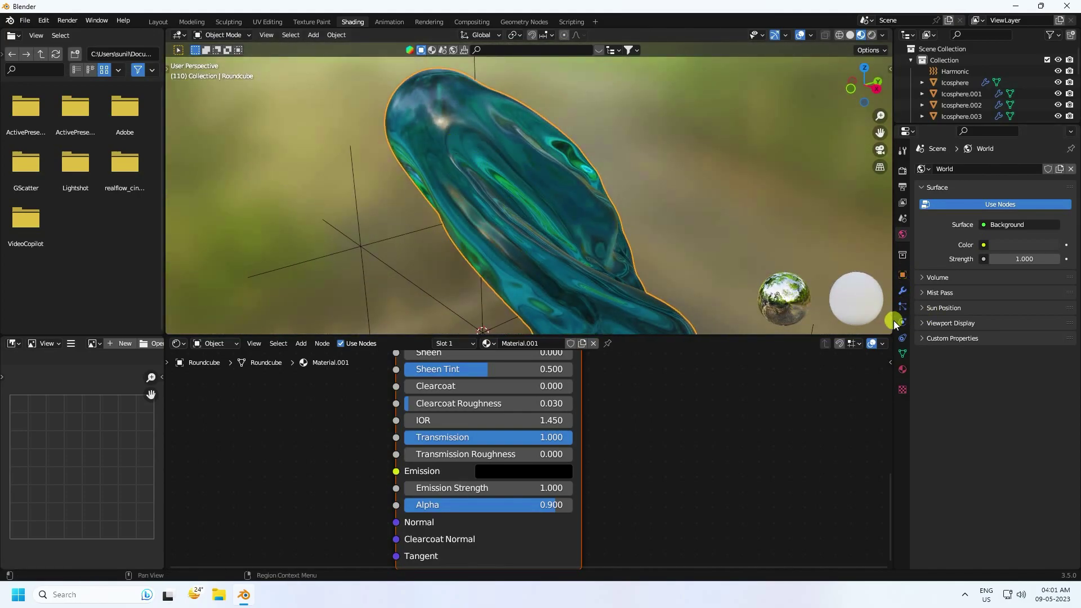
Add an area light in the Layout workspace and raise it about 3.05 m along Z above the round cube
{"action": "left_click", "coordinate": [161, 25]}
{"action": "scroll", "coordinate": [502, 238], "scroll_direction": "down", "scroll_amount": 5}
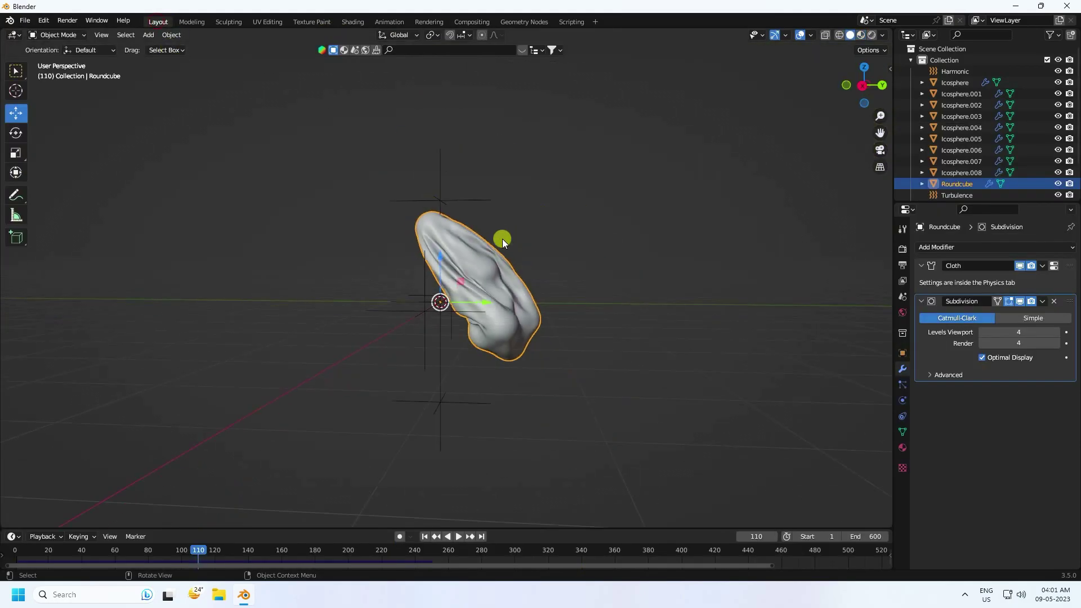
{"action": "middle_click_drag", "start_coordinate": [502, 239], "coordinate": [501, 279]}
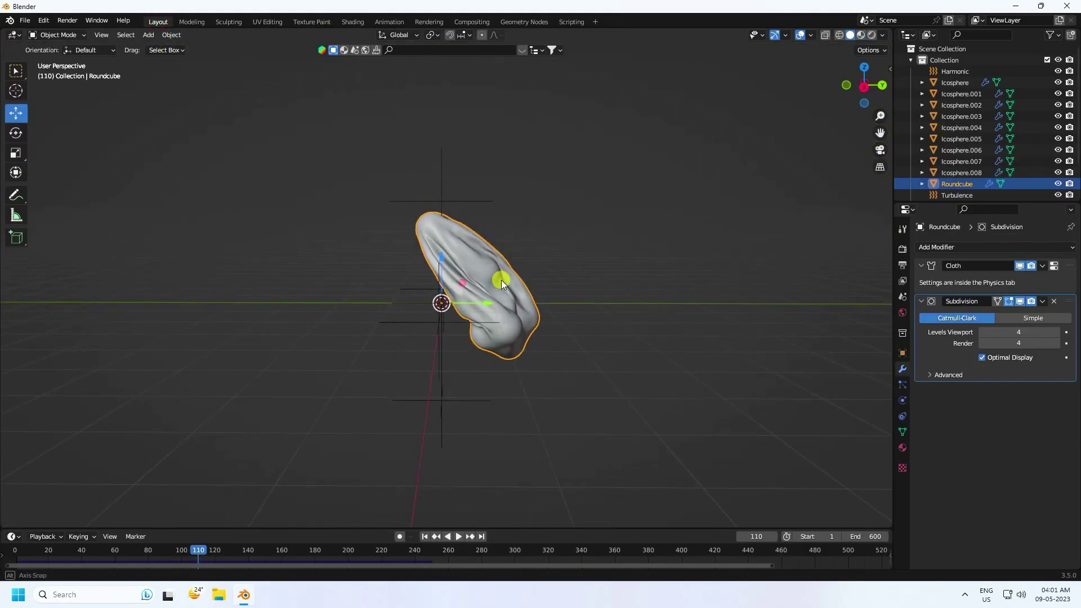
{"action": "left_click", "coordinate": [152, 33]}
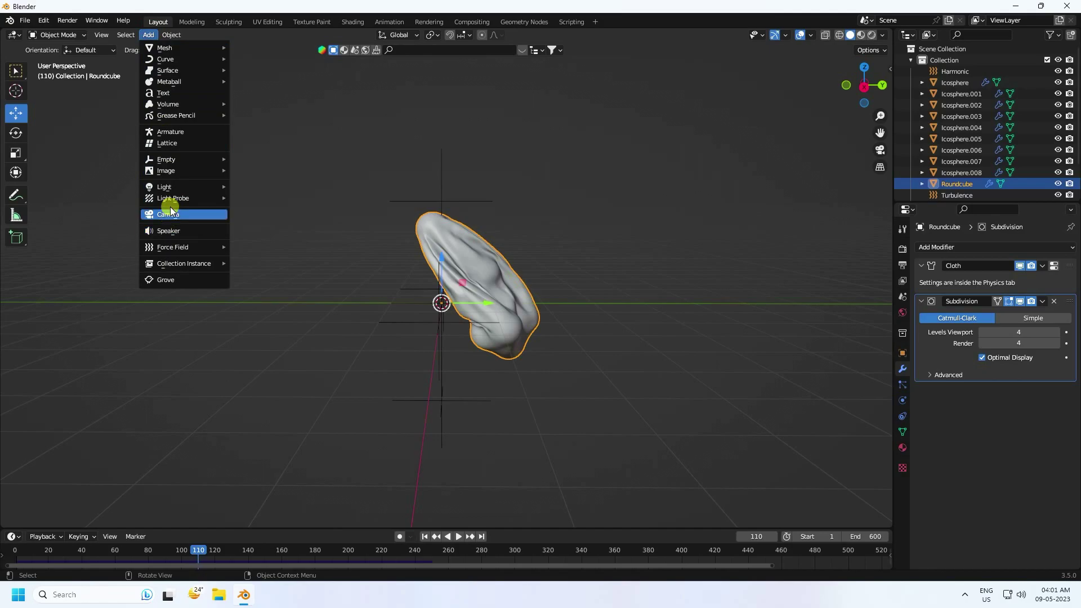
{"action": "mouse_move", "coordinate": [205, 186]}
{"action": "left_click", "coordinate": [269, 223]}
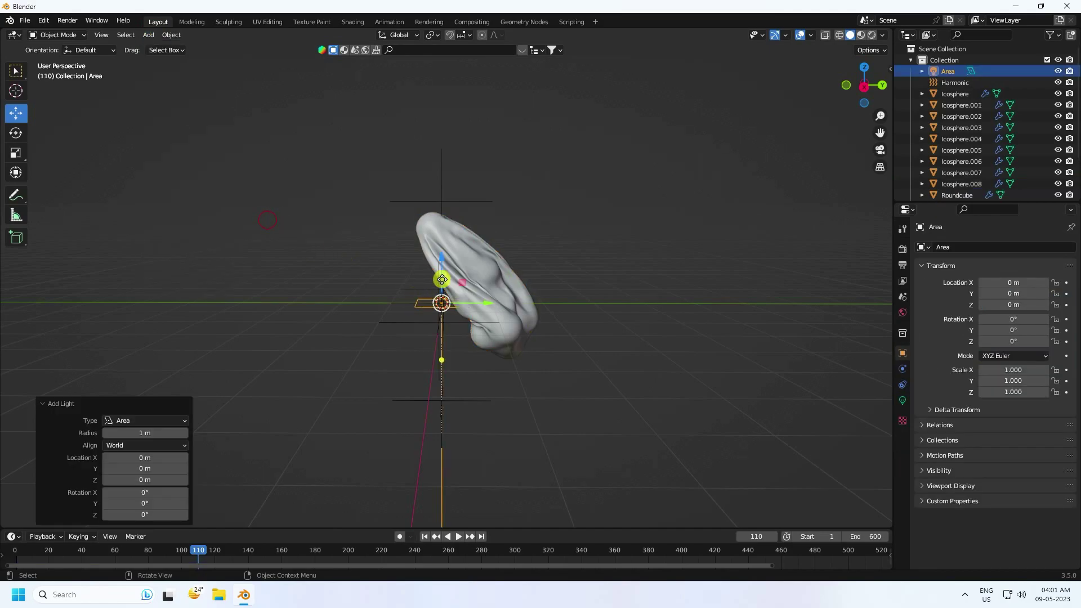
{"action": "left_click_drag", "start_coordinate": [441, 280], "coordinate": [448, 103]}
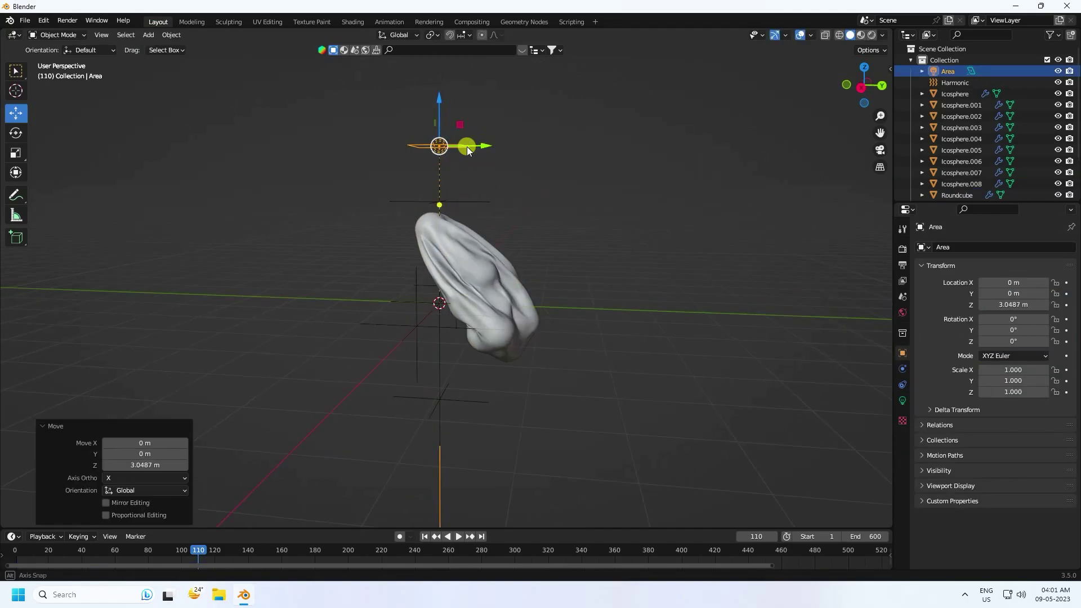
{"action": "middle_click_drag", "start_coordinate": [467, 150], "coordinate": [479, 151]}
Set the area light's power to 300 W and its size to 2 m
{"action": "left_click", "coordinate": [904, 401]}
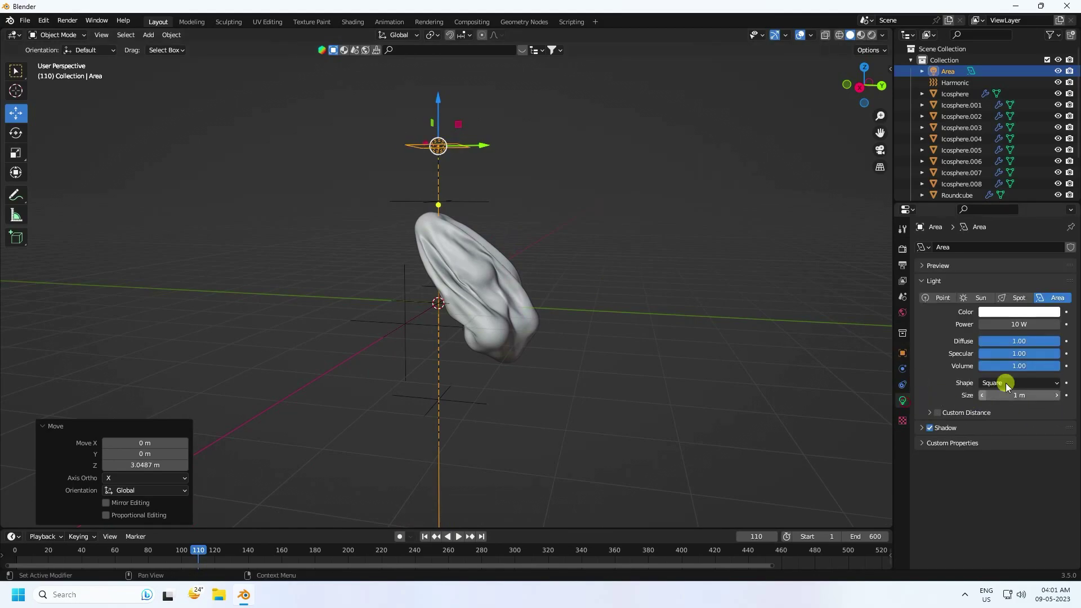
{"action": "left_click", "coordinate": [1022, 322]}
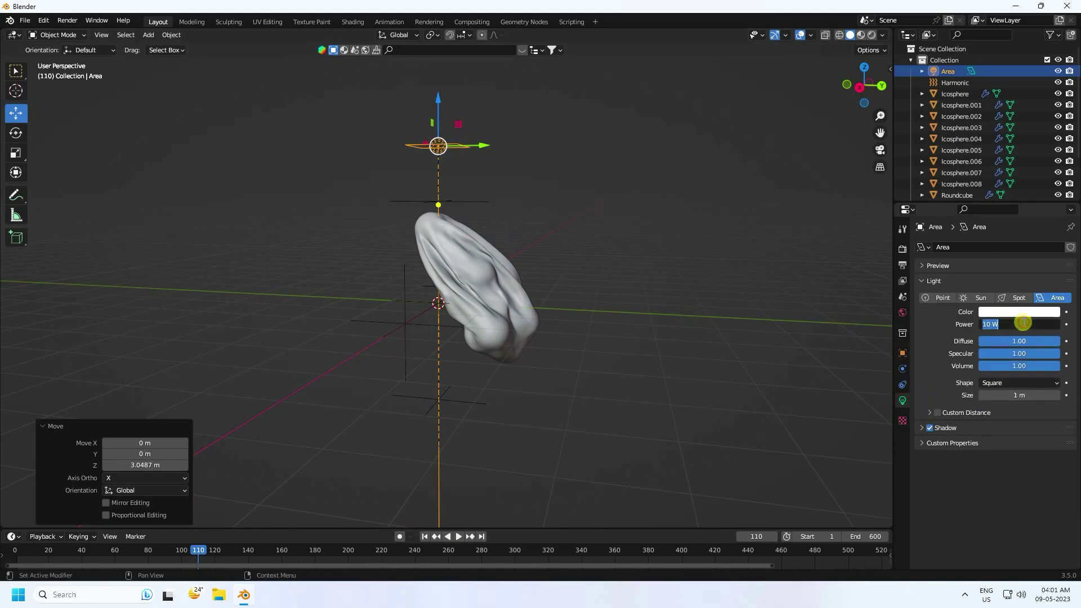
{"action": "key", "text": "Return"}
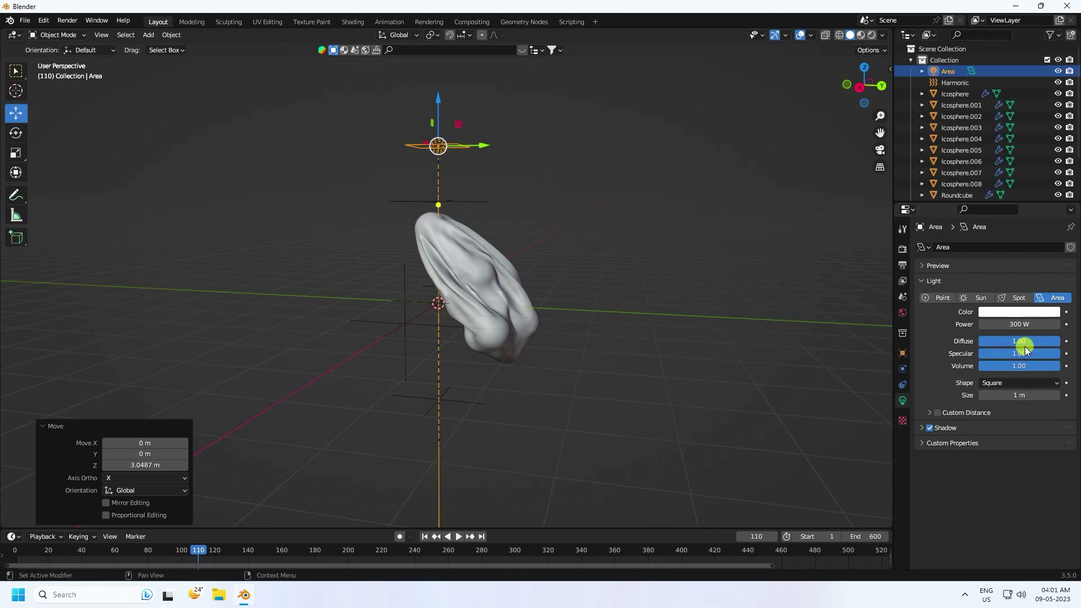
{"action": "left_click", "coordinate": [1017, 396]}
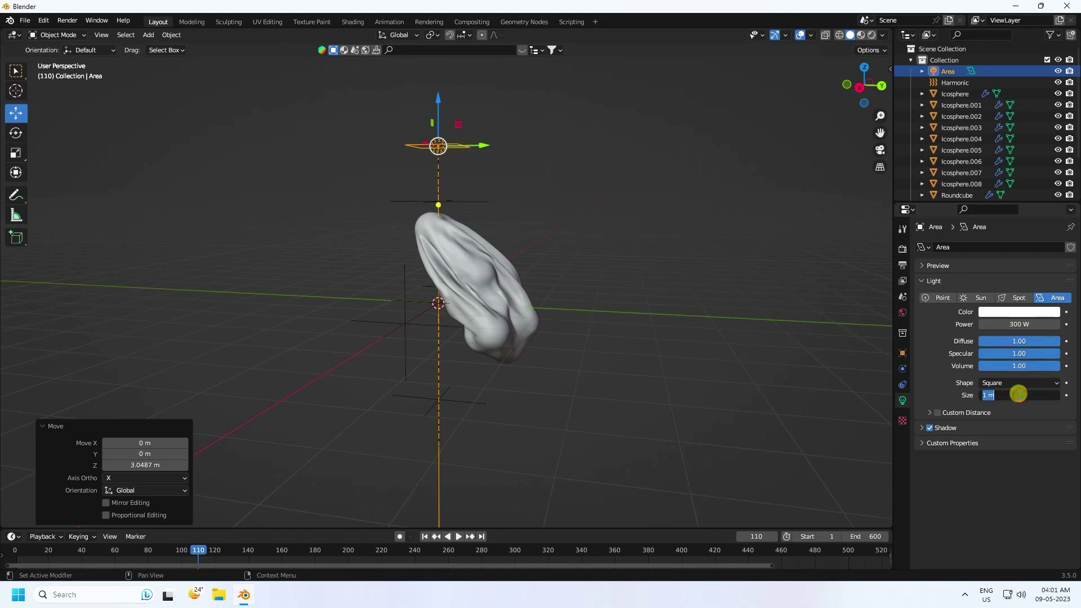
{"action": "type", "text": "2"}
{"action": "key", "text": "Return"}
Make the upper area light's color red with hue, saturation and value all at 1
{"action": "middle_click_drag", "start_coordinate": [433, 270], "coordinate": [1076, 361]}
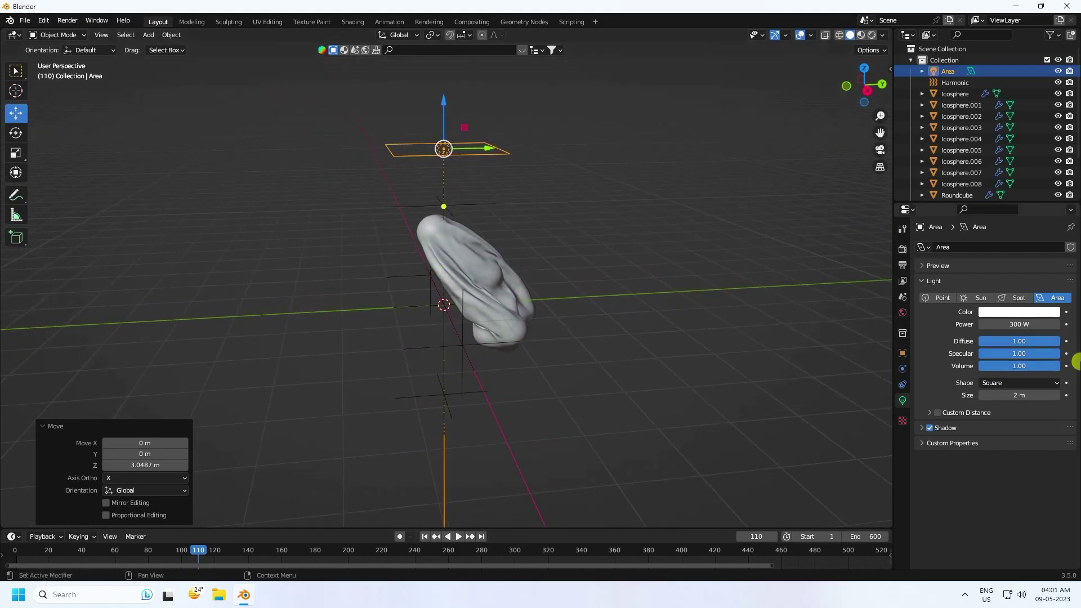
{"action": "left_click", "coordinate": [1010, 314]}
{"action": "left_click_drag", "start_coordinate": [1008, 284], "coordinate": [1036, 284]}
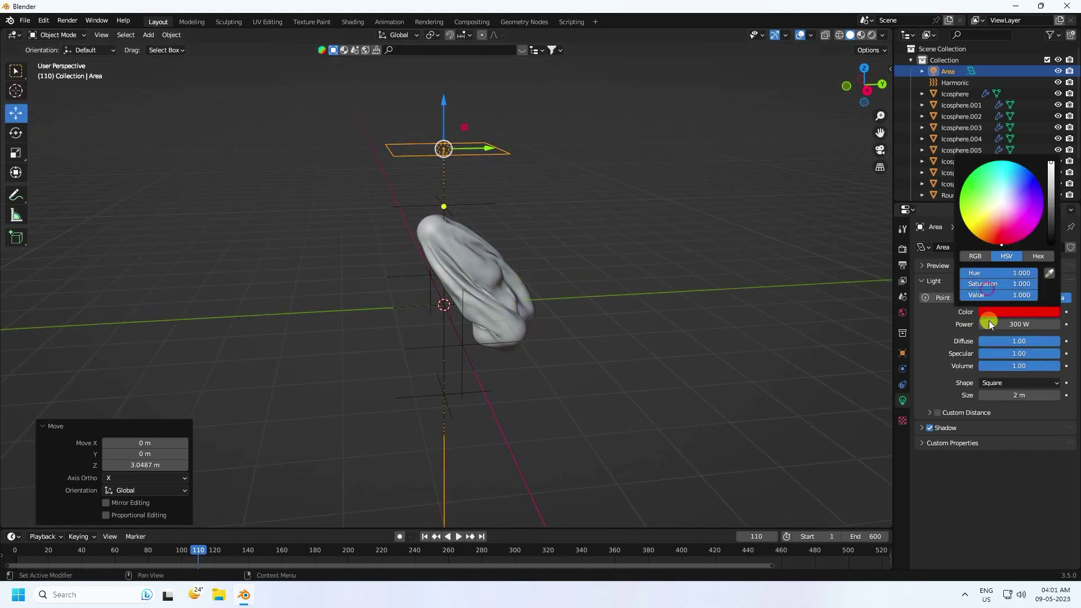
Duplicate the red area light, lower the copy about 3.03 m along Z and place it on the shape's negative Y side
{"action": "middle_click_drag", "start_coordinate": [462, 315], "coordinate": [484, 236]}
{"action": "left_click", "coordinate": [419, 209]}
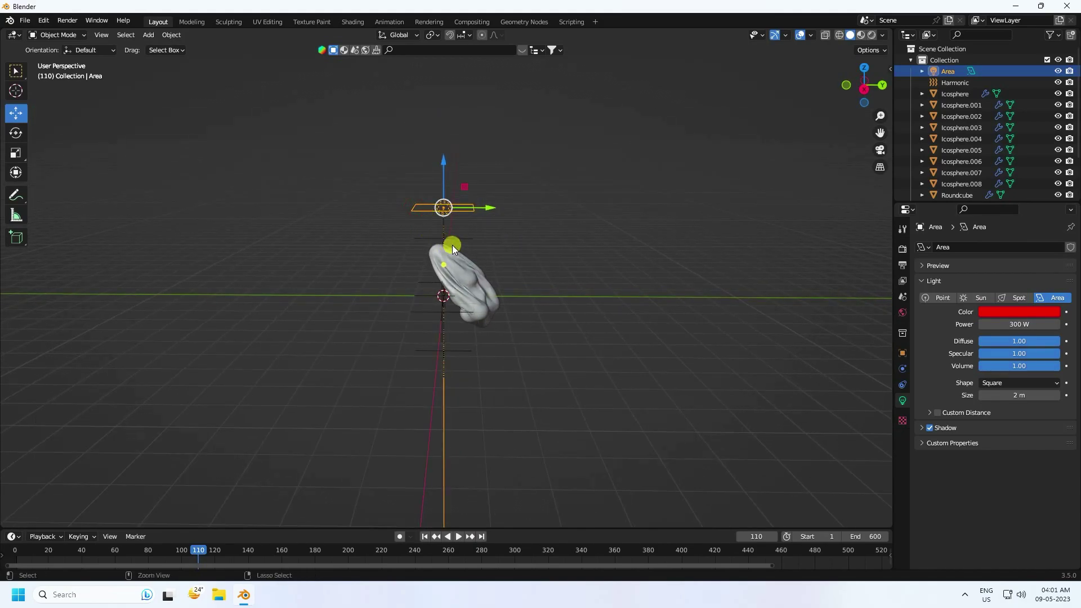
{"action": "key", "text": "ctrl+c"}
{"action": "key", "text": "ctrl+v"}
{"action": "left_click_drag", "start_coordinate": [492, 212], "coordinate": [391, 313]}
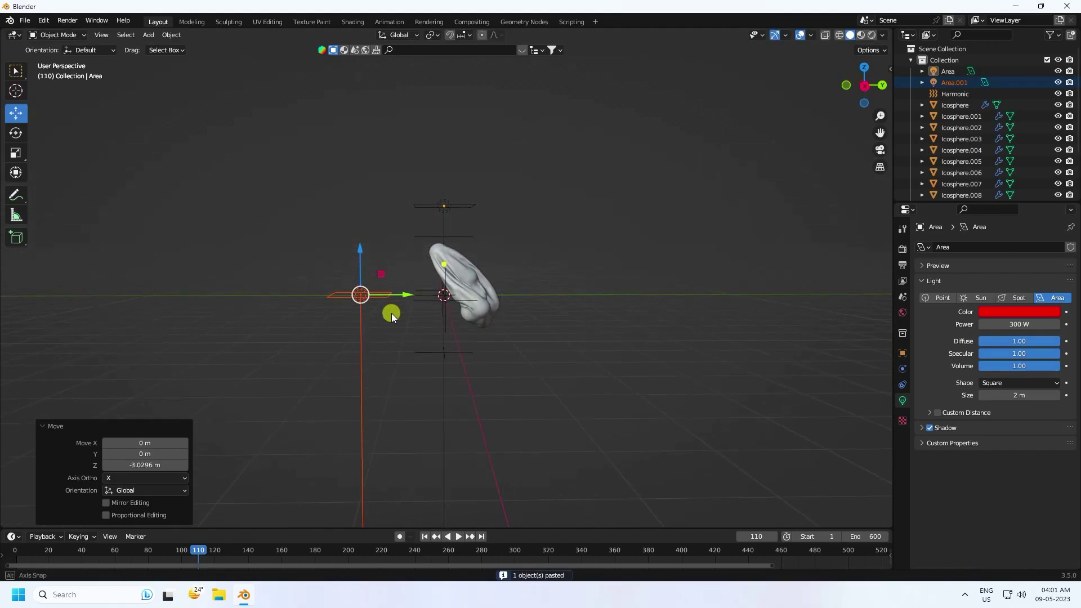
Rotate the copied side light 90° about the global X axis to face the shape
{"action": "left_click", "coordinate": [16, 134]}
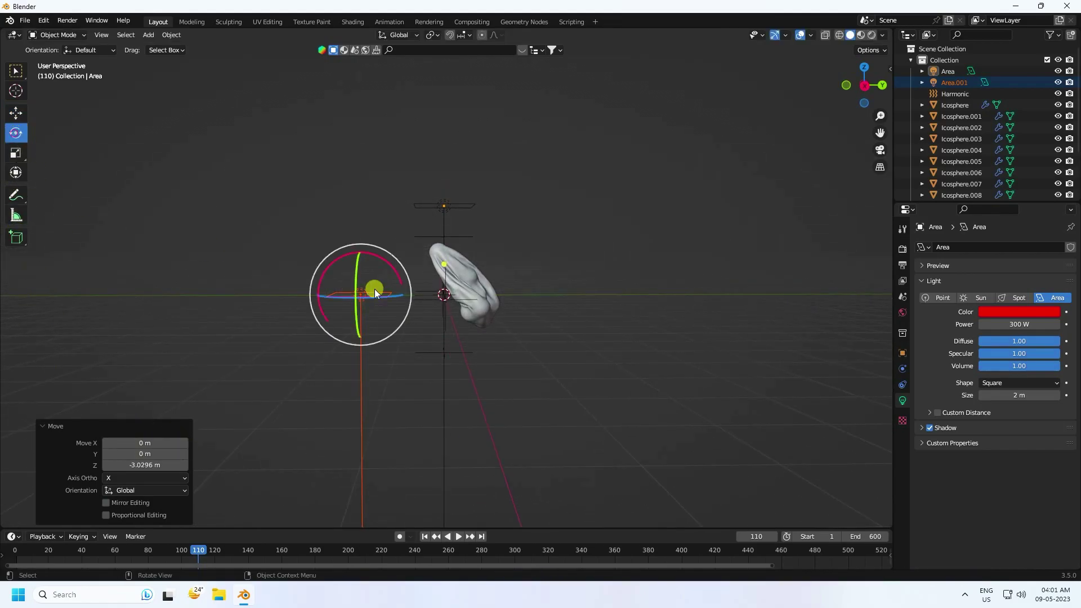
{"action": "left_click_drag", "start_coordinate": [383, 258], "coordinate": [331, 278]}
{"action": "left_click", "coordinate": [152, 464]}
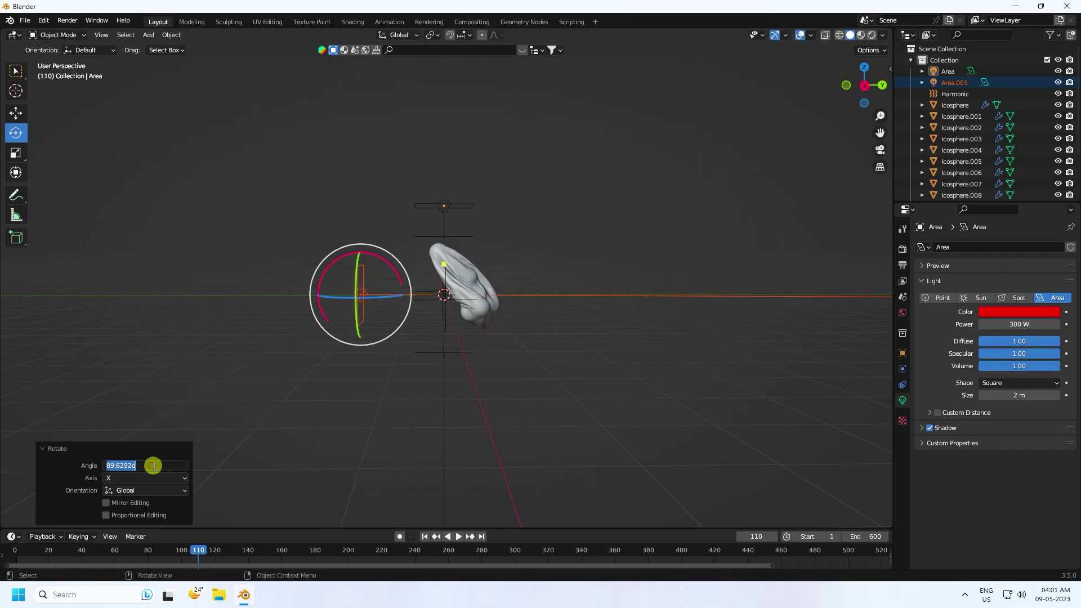
{"action": "key", "text": "Return"}
Select the rotated side light and set its color hue to 0.6
{"action": "left_click", "coordinate": [16, 113]}
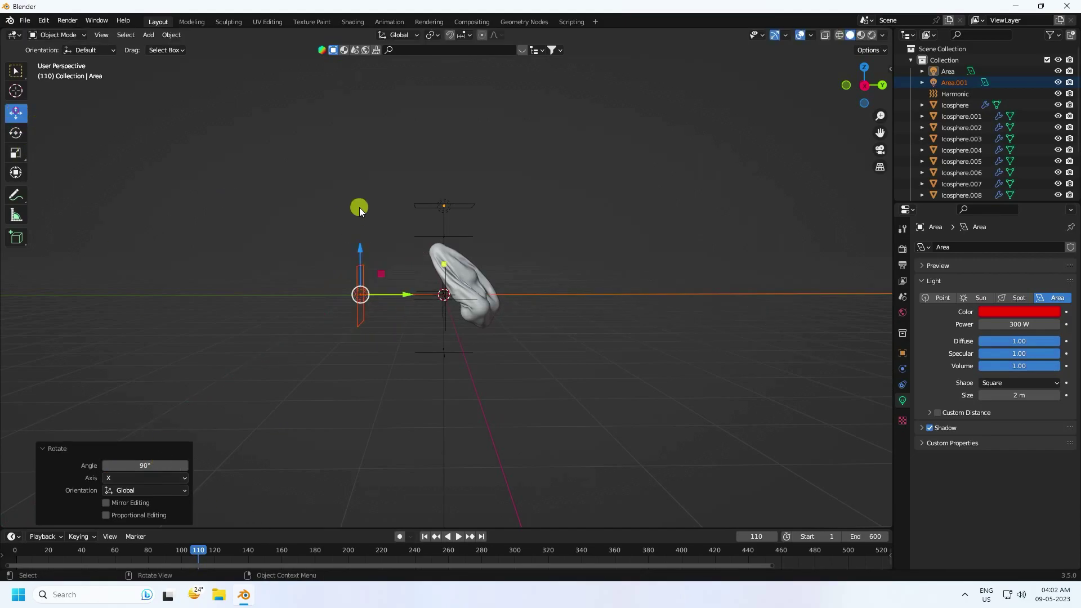
{"action": "left_click", "coordinate": [359, 207]}
{"action": "scroll", "coordinate": [294, 266], "scroll_direction": "up", "scroll_amount": 3}
{"action": "left_click", "coordinate": [295, 267]}
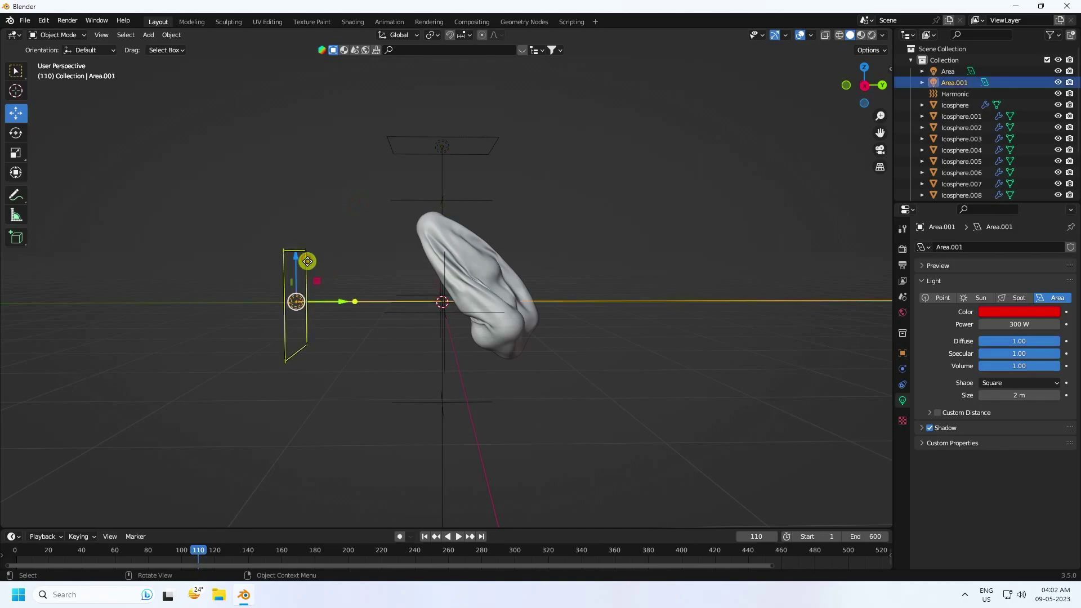
{"action": "left_click", "coordinate": [995, 310]}
{"action": "left_click", "coordinate": [991, 275]}
{"action": "type", "text": "0."}
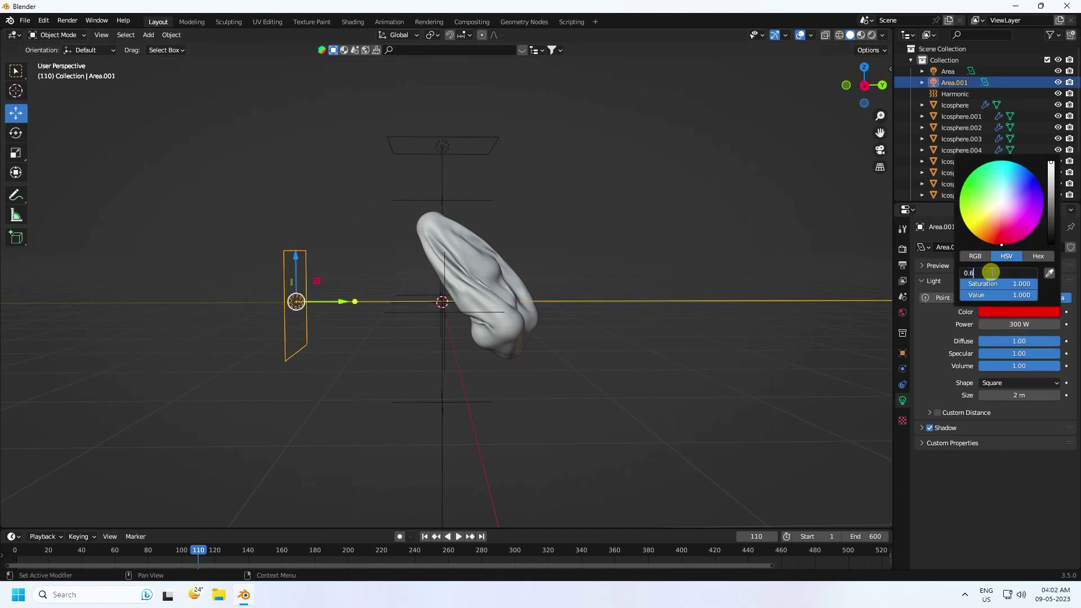
{"action": "type", "text": "6"}
{"action": "key", "text": "Return"}
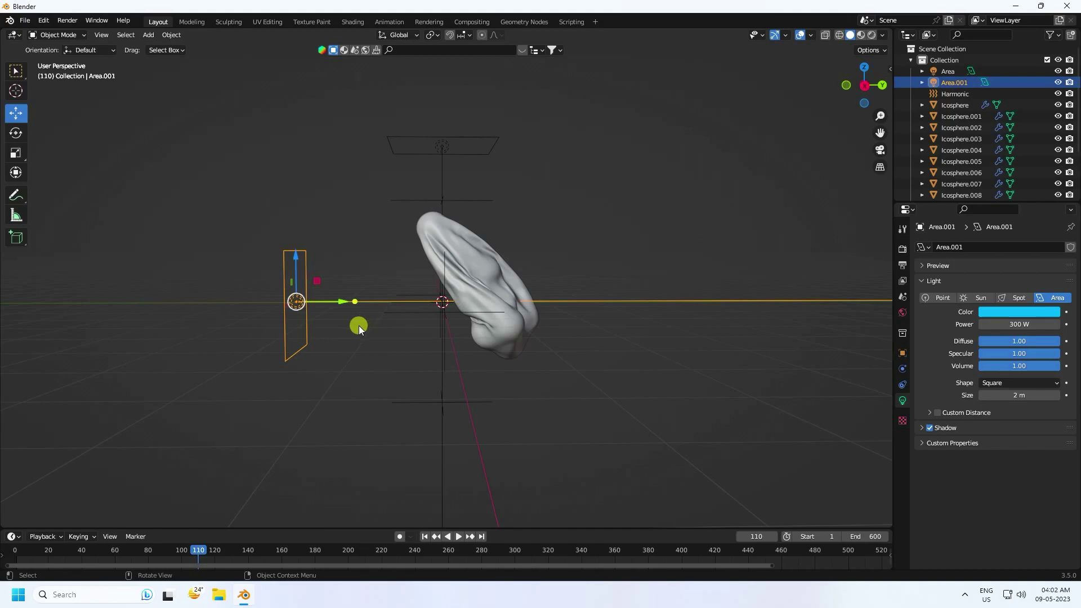
Select the red area light above the shape and set its size to 2.5 m
{"action": "mouse_move", "coordinate": [359, 325]}
{"action": "middle_mouse_down"}
{"action": "mouse_move", "coordinate": [343, 345]}
{"action": "mouse_move", "coordinate": [356, 342]}
{"action": "middle_mouse_up"}
{"action": "left_click", "coordinate": [355, 342]}
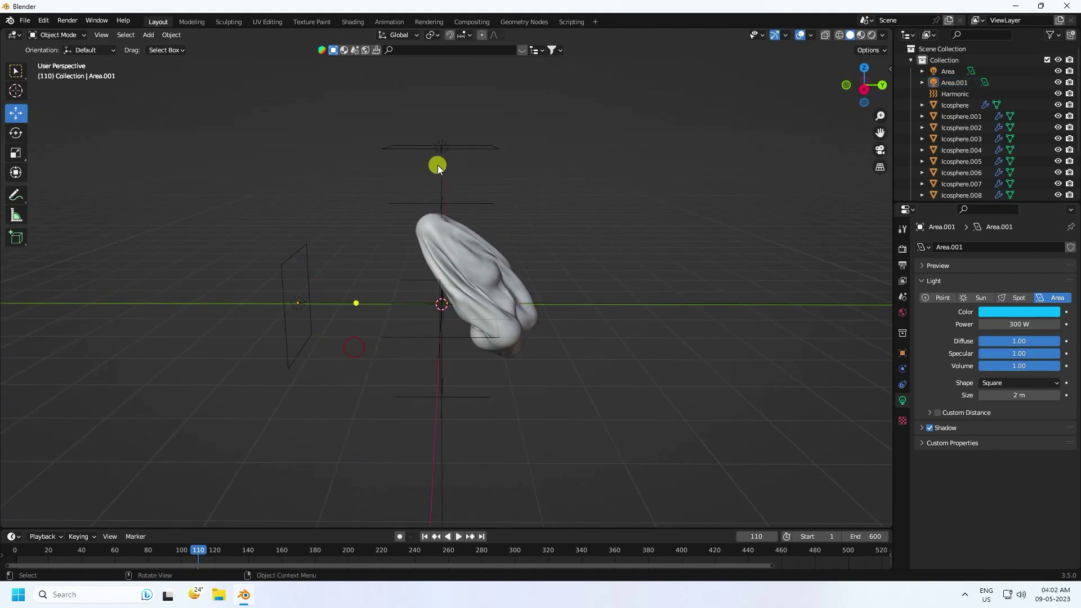
{"action": "left_click", "coordinate": [471, 150]}
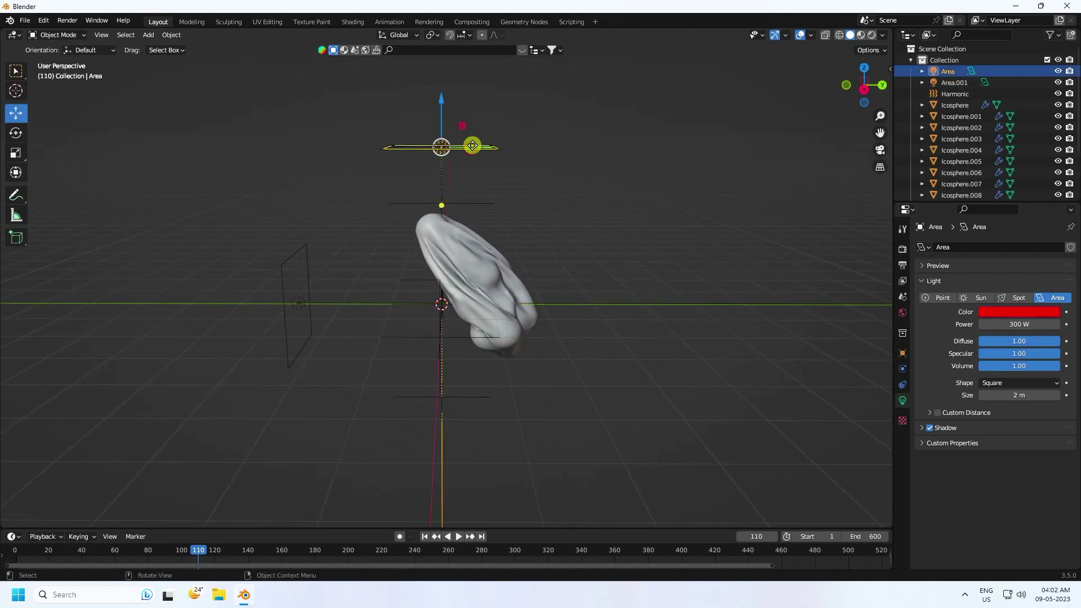
{"action": "left_click", "coordinate": [1019, 393]}
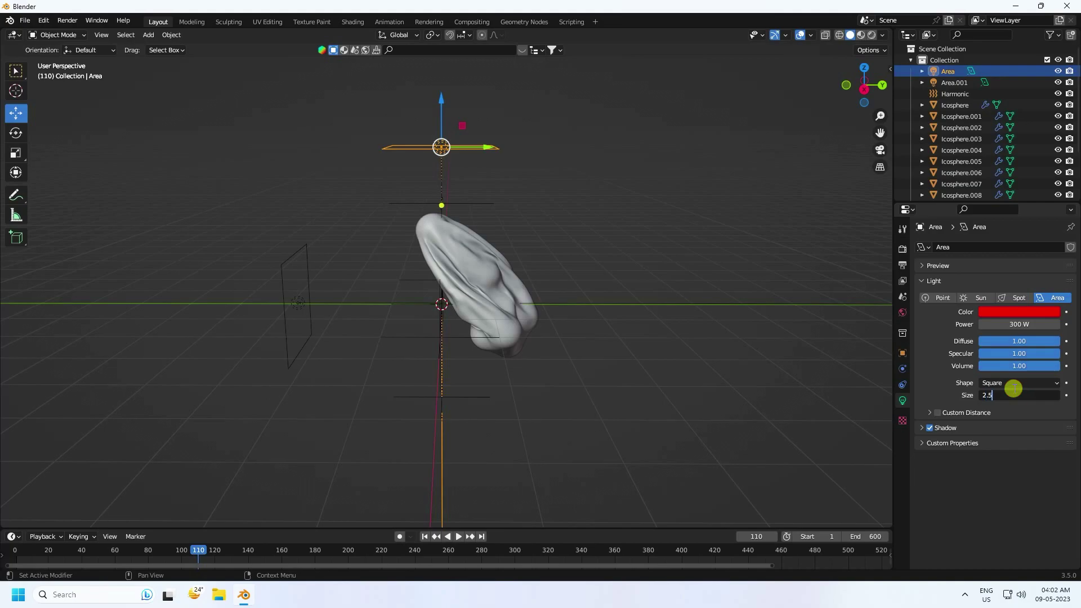
{"action": "key", "text": "Return"}
Duplicate the blue side light and move the copy about 7.4 m along Y to the opposite side of the shape
{"action": "left_click", "coordinate": [303, 254]}
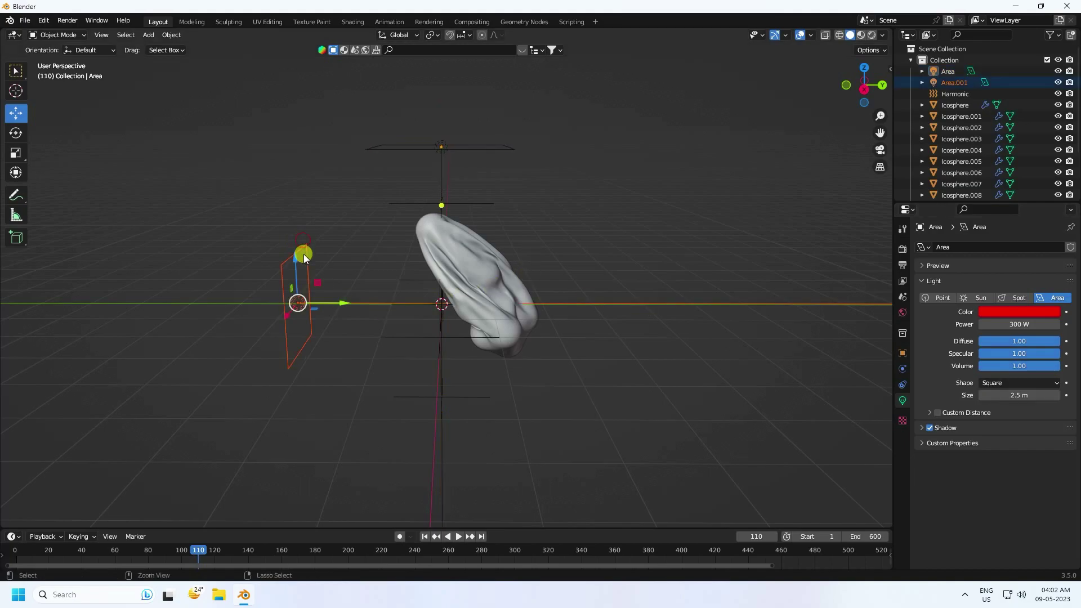
{"action": "key", "text": "ctrl+c"}
{"action": "key", "text": "ctrl+v"}
{"action": "left_click_drag", "start_coordinate": [338, 306], "coordinate": [712, 305]}
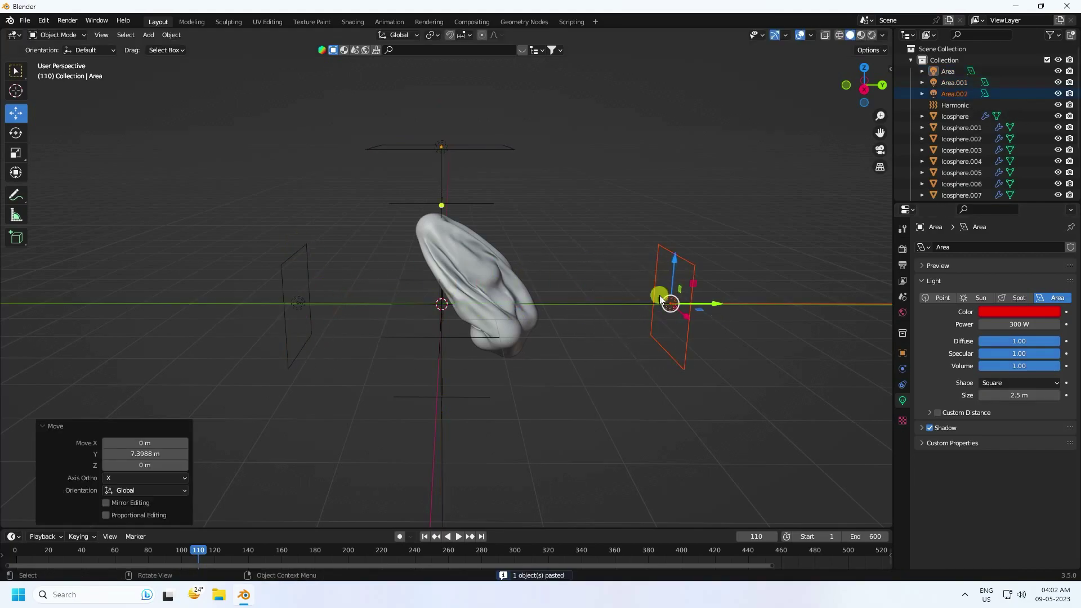
Rotate the new blue light -180° about the global X axis so it faces the shape
{"action": "left_click", "coordinate": [16, 140]}
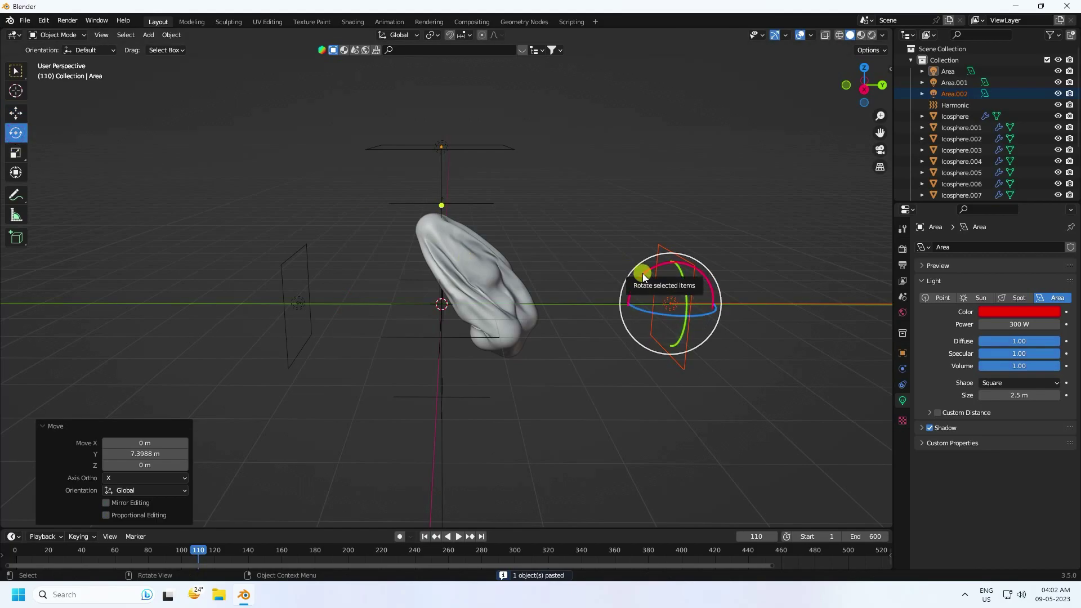
{"action": "left_click_drag", "start_coordinate": [642, 272], "coordinate": [708, 349]}
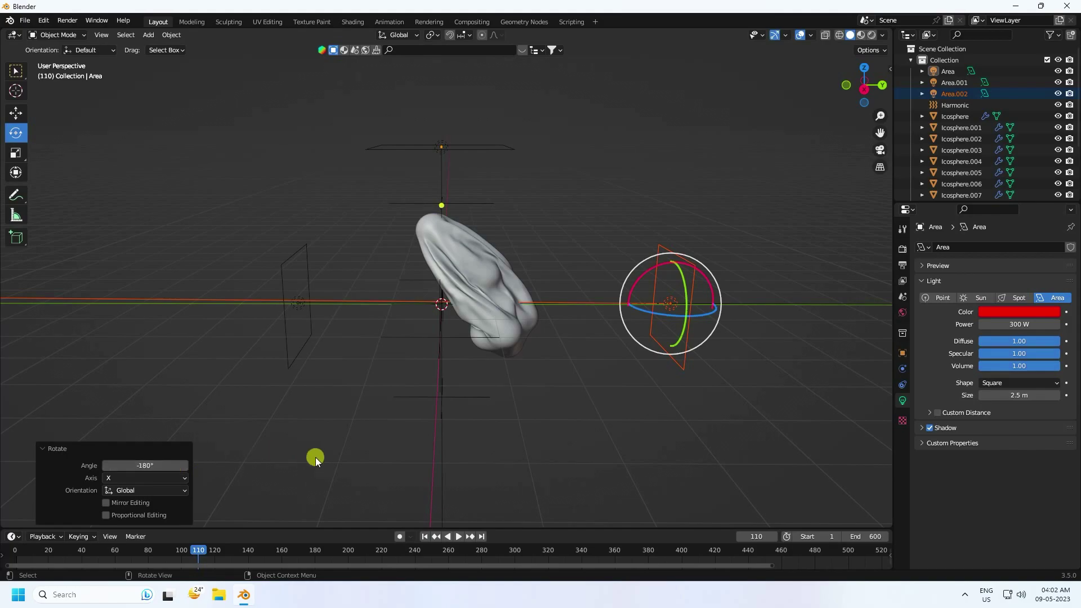
{"action": "left_click", "coordinate": [531, 421]}
Duplicate the second blue side light and move the copy about 5.25 m along X
{"action": "left_click", "coordinate": [657, 255]}
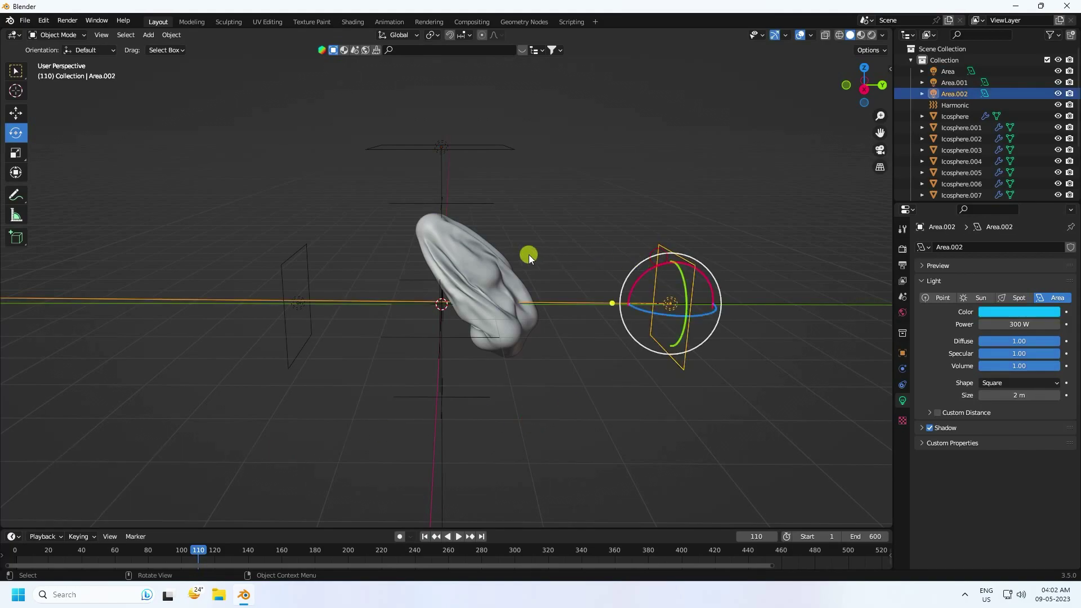
{"action": "left_click", "coordinate": [16, 113]}
{"action": "middle_click_drag", "start_coordinate": [534, 305], "coordinate": [654, 340]}
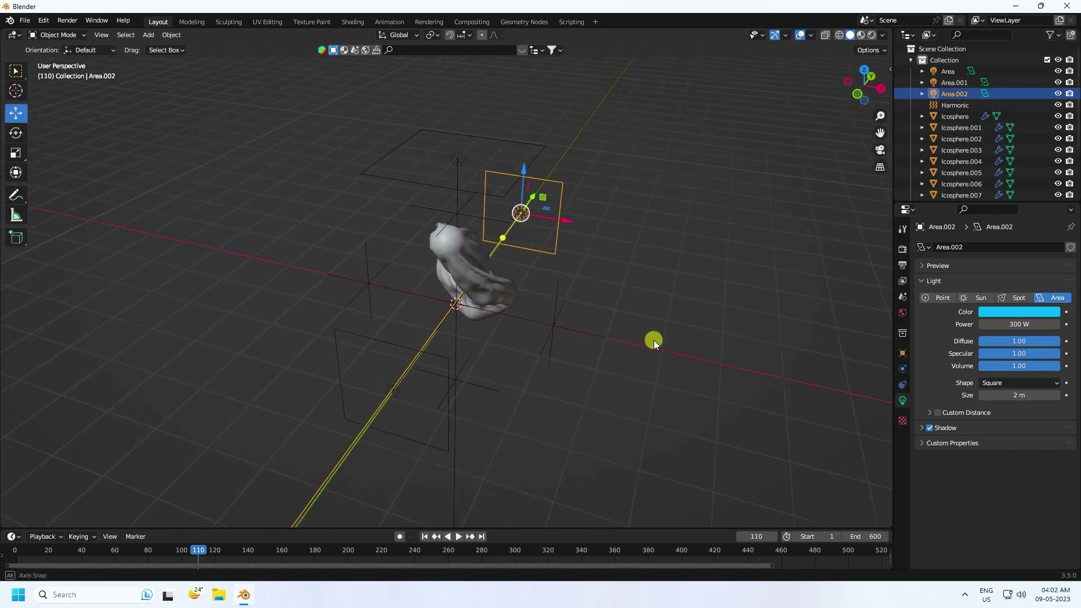
{"action": "mouse_move", "coordinate": [553, 303]}
{"action": "middle_mouse_down"}
{"action": "mouse_move", "coordinate": [524, 313]}
{"action": "mouse_move", "coordinate": [542, 308]}
{"action": "middle_mouse_up"}
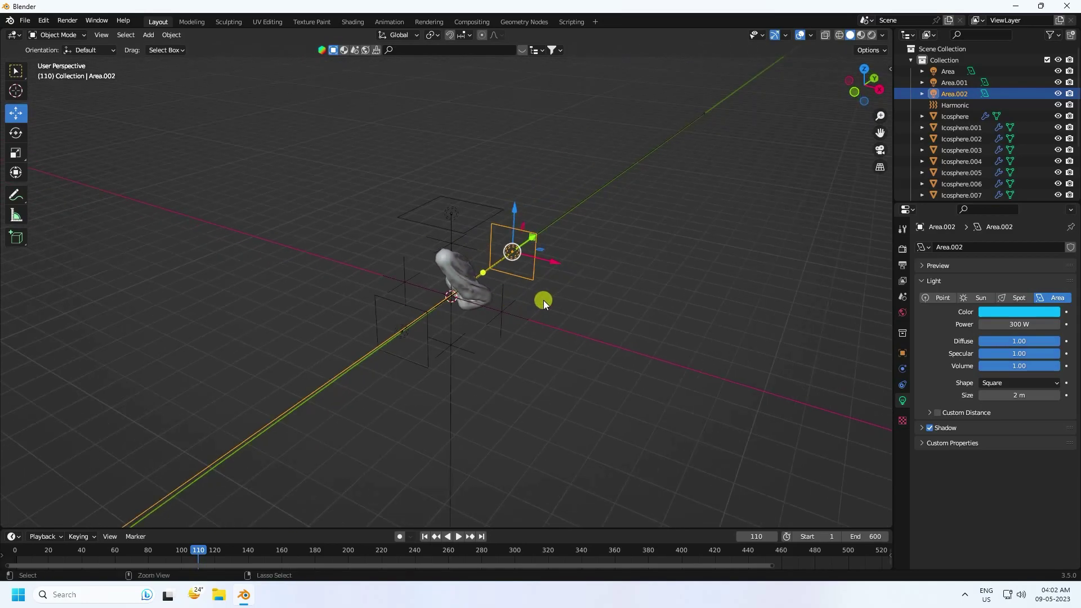
{"action": "key", "text": "ctrl+c"}
{"action": "key", "text": "ctrl+v"}
{"action": "left_click_drag", "start_coordinate": [554, 264], "coordinate": [689, 267]}
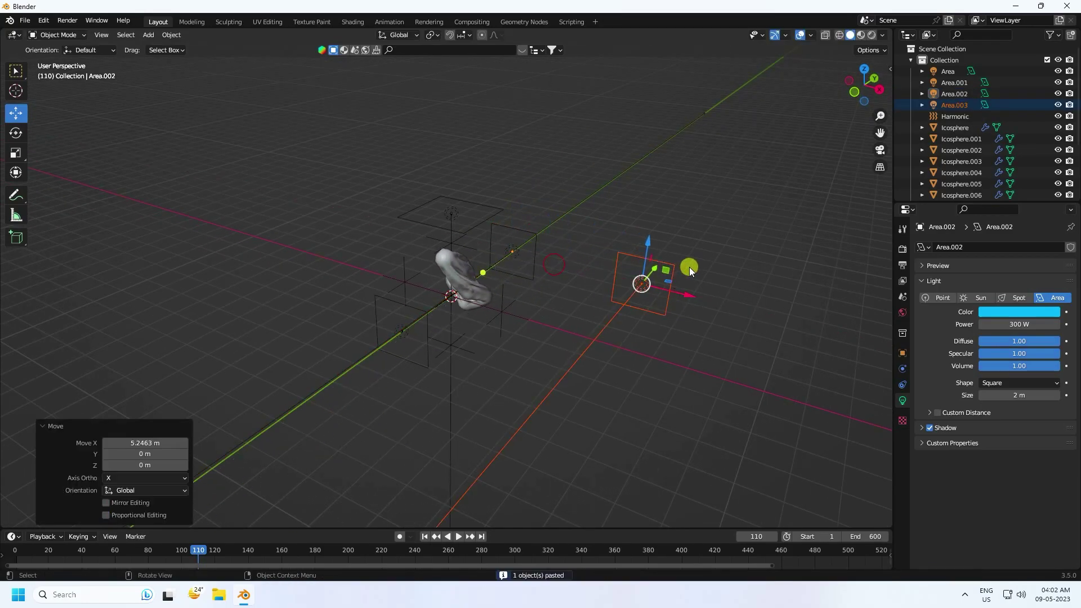
Bring the third blue light in front of the shape and rotate it -90° about the global Z axis
{"action": "middle_click_drag", "start_coordinate": [689, 267], "coordinate": [631, 287]}
{"action": "left_click_drag", "start_coordinate": [669, 390], "coordinate": [440, 452]}
{"action": "left_click", "coordinate": [18, 134]}
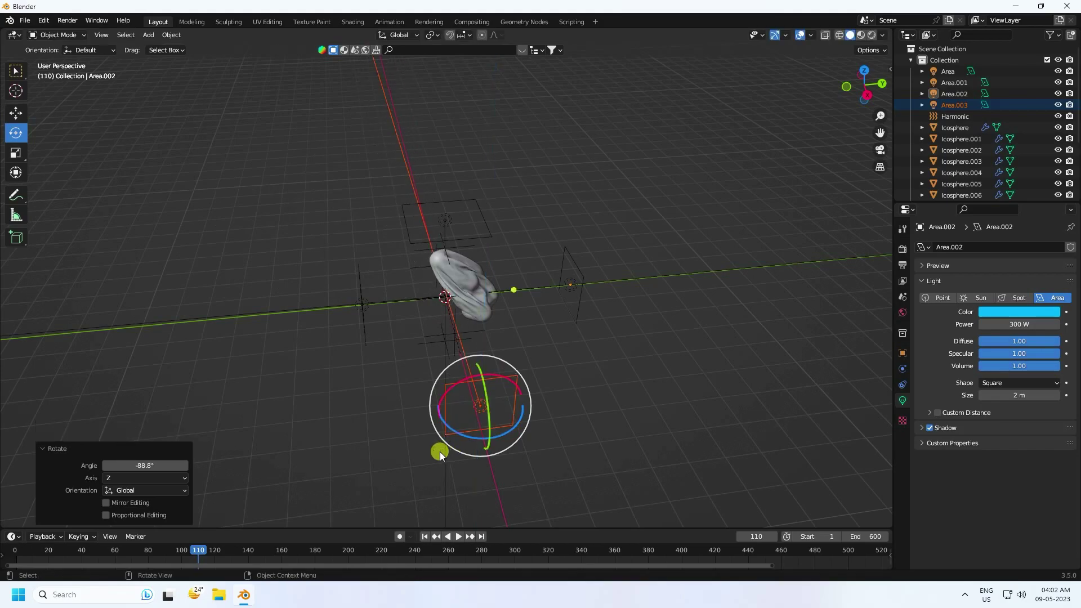
{"action": "left_click", "coordinate": [152, 463]}
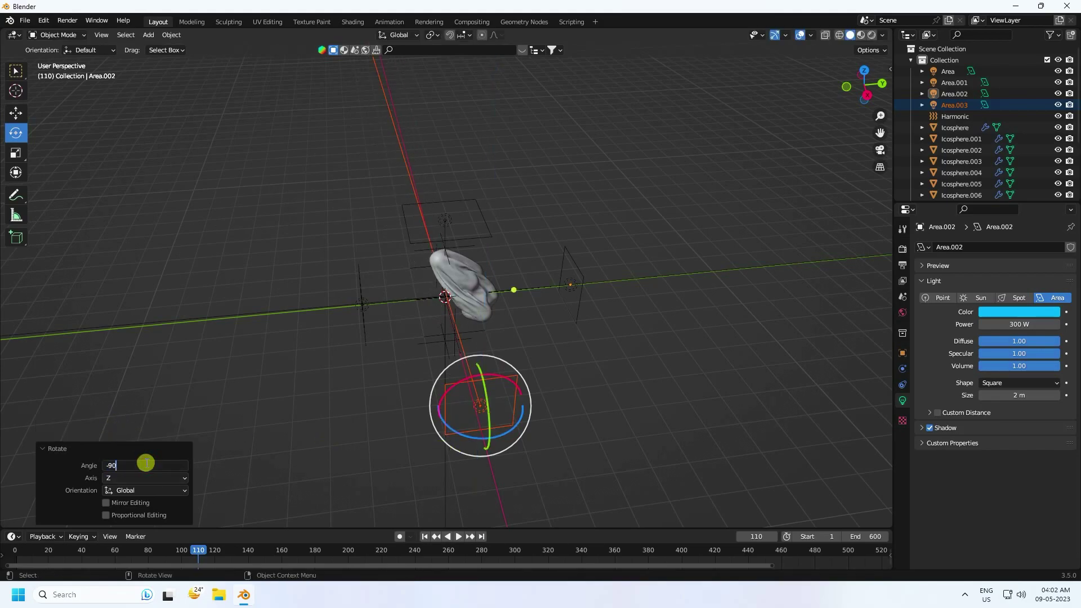
{"action": "key", "text": "Return"}
Fine-tune the front light's position by moving it about -0.17 m along Y
{"action": "left_click", "coordinate": [17, 114]}
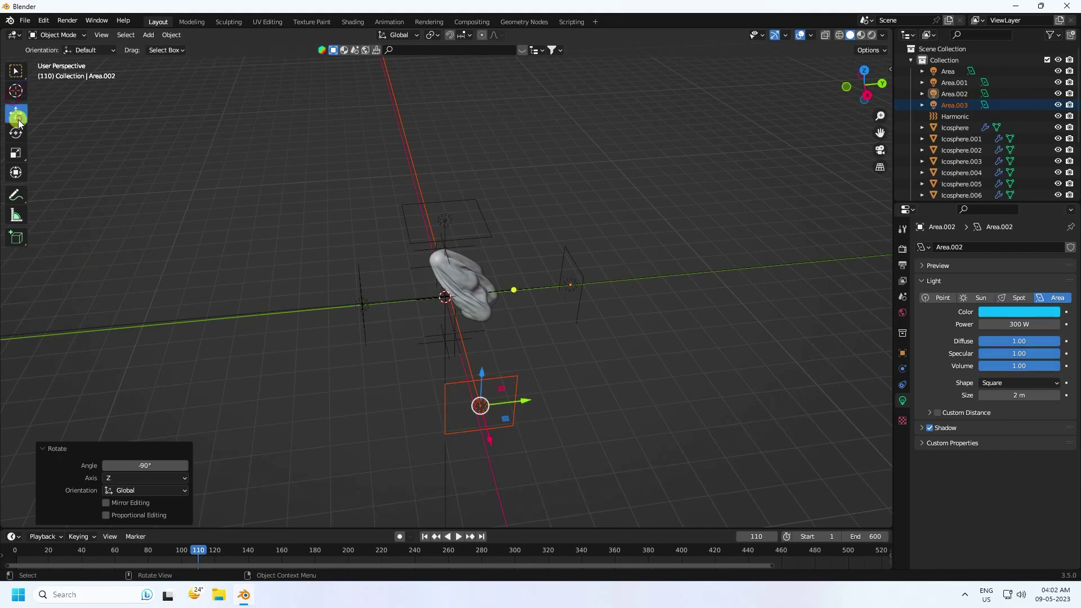
{"action": "middle_click_drag", "start_coordinate": [564, 495], "coordinate": [523, 430], "text": "shift"}
{"action": "left_click_drag", "start_coordinate": [465, 387], "coordinate": [454, 386]}
{"action": "middle_click_drag", "start_coordinate": [453, 386], "coordinate": [453, 352]}
{"action": "scroll", "coordinate": [428, 296], "scroll_direction": "up", "scroll_amount": 5}
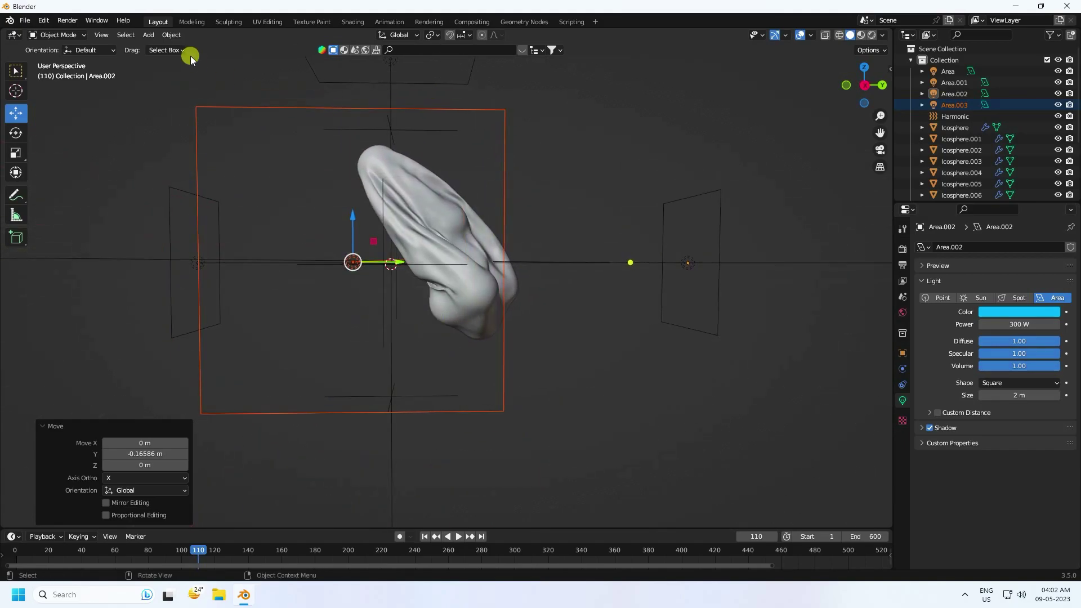
Add a camera and move it about 7.18 m along X, behind the front light
{"action": "left_click", "coordinate": [148, 34]}
{"action": "mouse_move", "coordinate": [171, 34]}
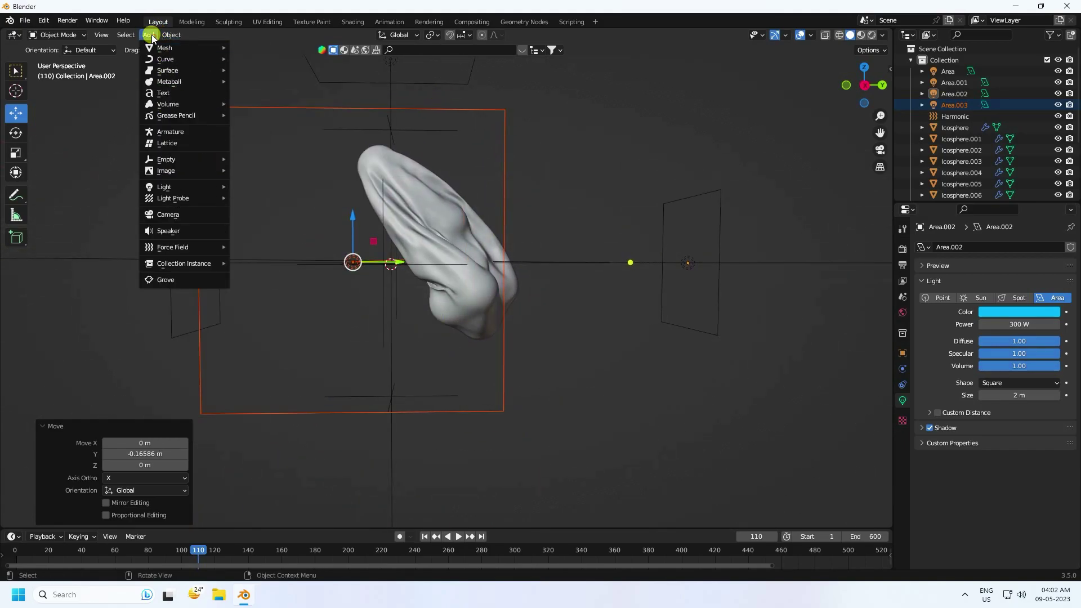
{"action": "left_click", "coordinate": [157, 211]}
{"action": "middle_click_drag", "start_coordinate": [491, 348], "coordinate": [424, 279]}
{"action": "left_click_drag", "start_coordinate": [417, 269], "coordinate": [222, 336]}
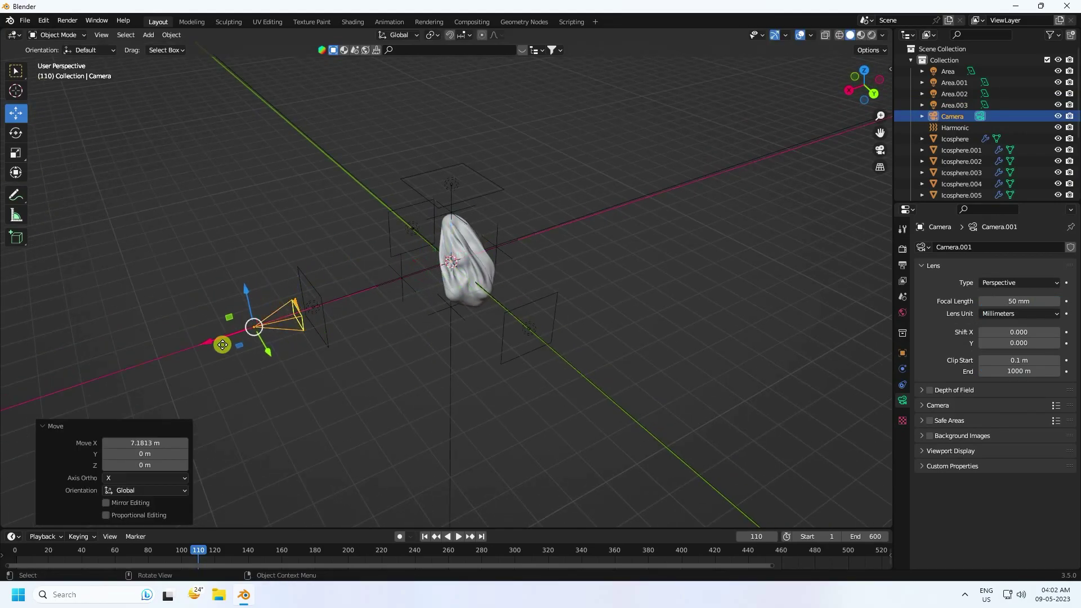
Look through the camera and set its location to about 10 m in X and 0.5 m in Z
{"action": "key", "text": "KP_Decimal"}
{"action": "key", "text": "KP_0"}
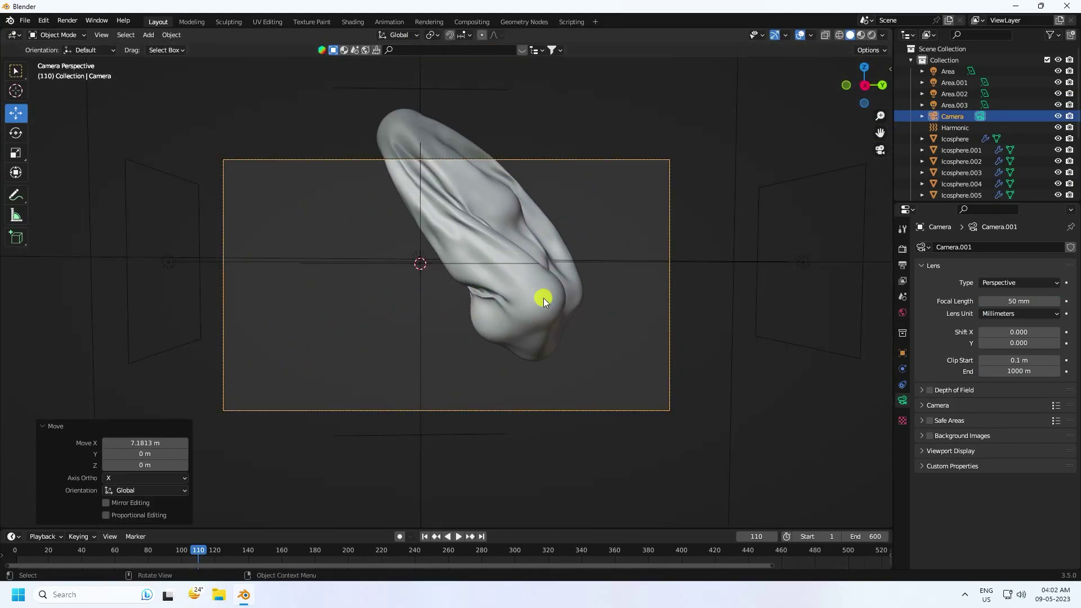
{"action": "left_click", "coordinate": [951, 117]}
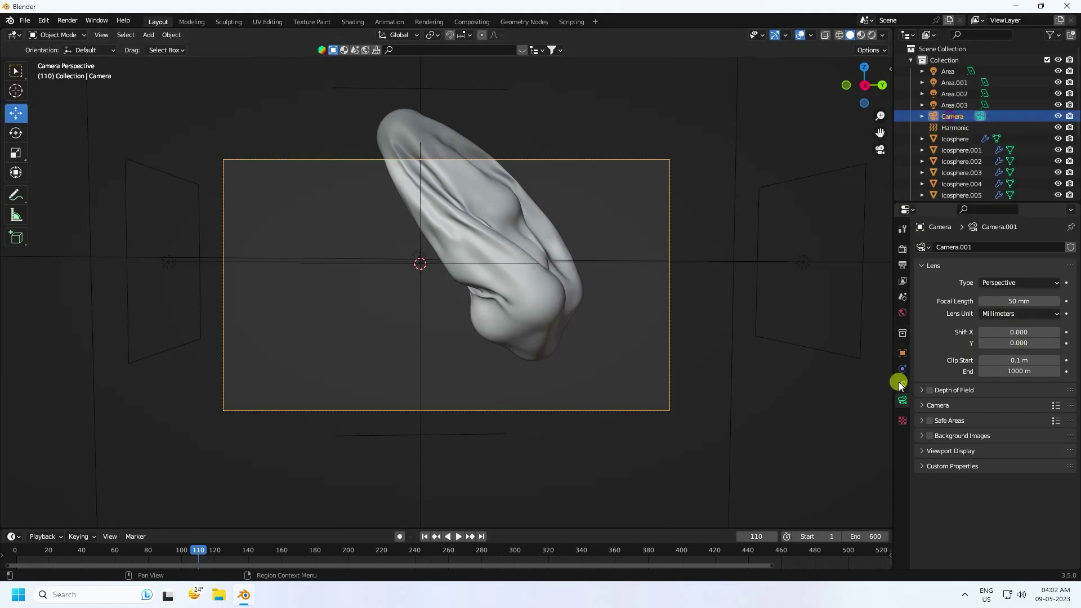
{"action": "left_click", "coordinate": [901, 352]}
{"action": "left_click_drag", "start_coordinate": [1001, 283], "coordinate": [570, 304]}
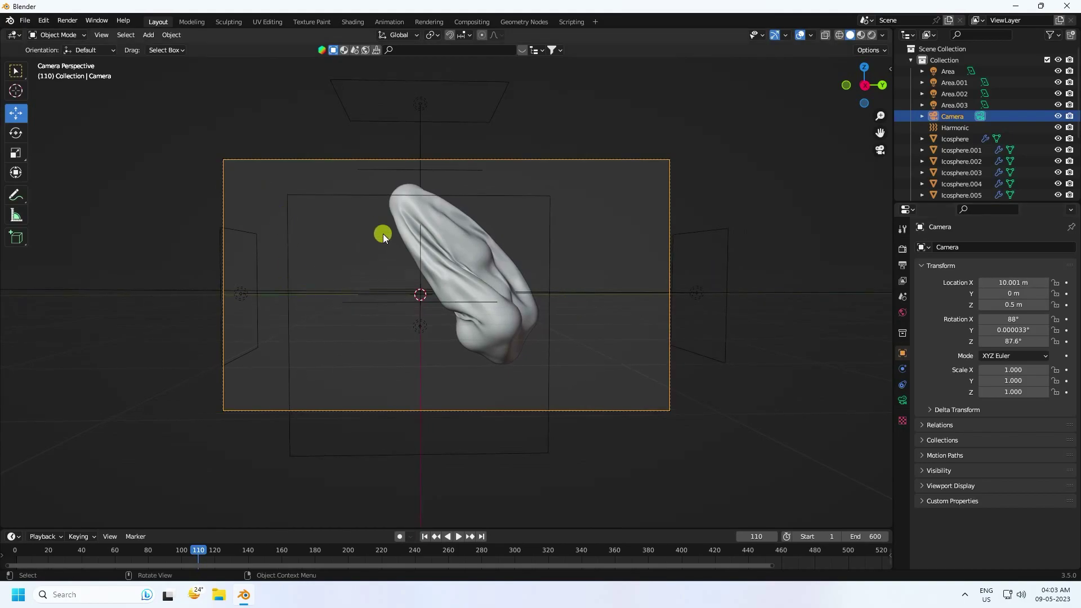
{"action": "scroll", "coordinate": [462, 255], "scroll_direction": "up", "scroll_amount": 2}
Darken the world background colour by lowering its brightness
{"action": "left_click", "coordinate": [901, 317]}
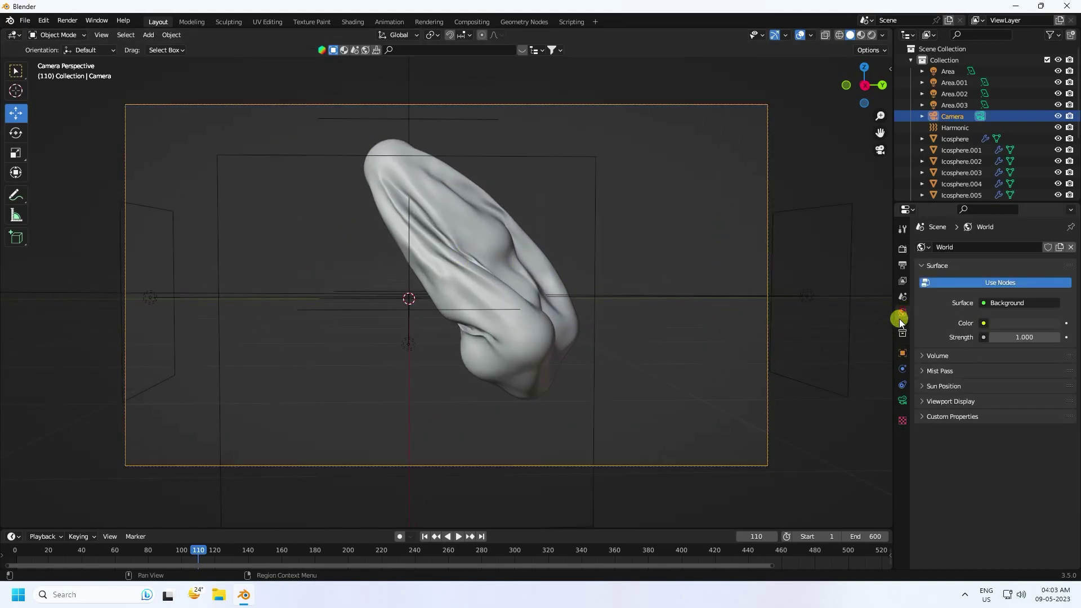
{"action": "left_click", "coordinate": [1005, 323]}
{"action": "left_click", "coordinate": [1048, 235]}
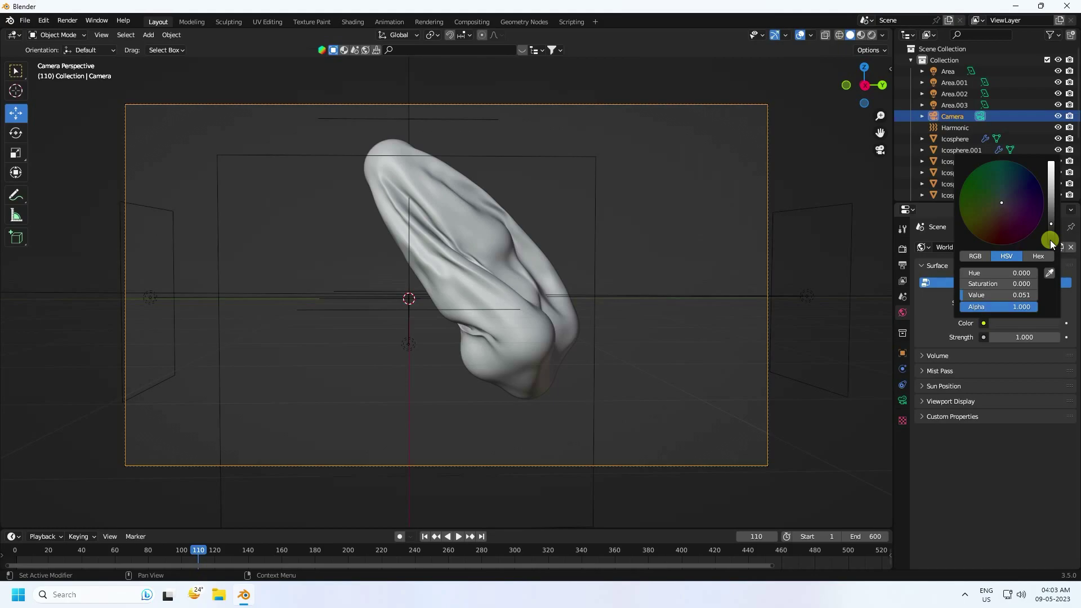
Set the render engine to Cycles and its device to GPU Compute
{"action": "left_click", "coordinate": [902, 248]}
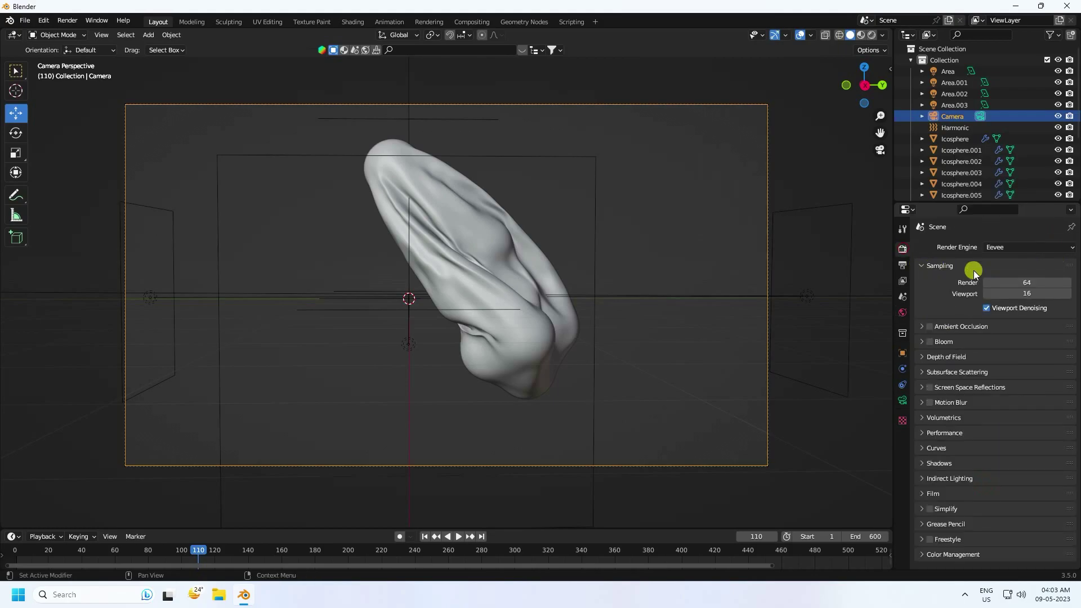
{"action": "left_click", "coordinate": [1001, 247]}
{"action": "left_click", "coordinate": [998, 291]}
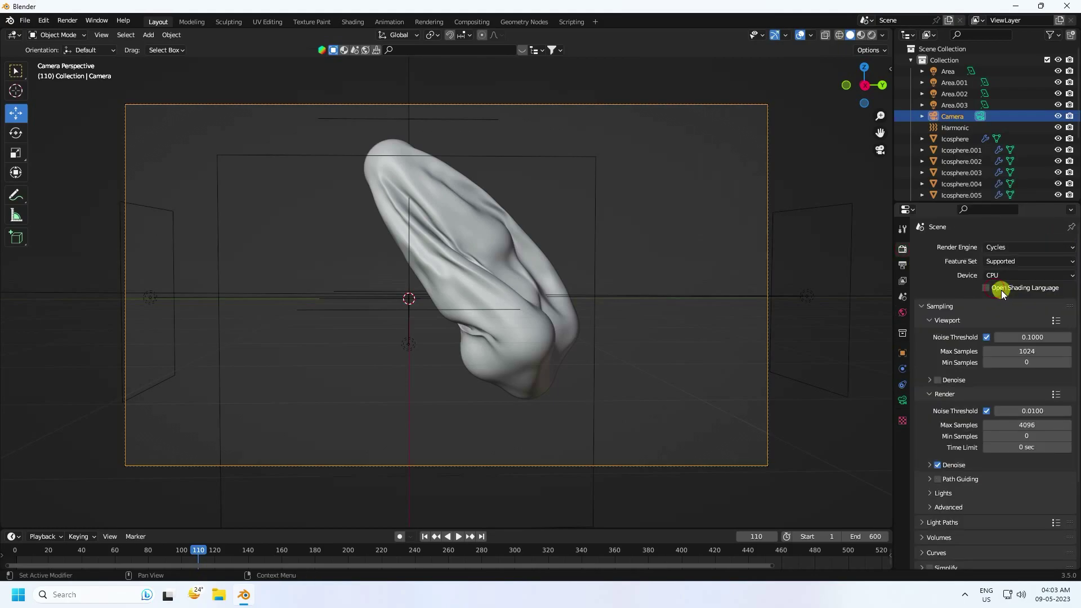
{"action": "left_click", "coordinate": [993, 275]}
{"action": "left_click", "coordinate": [998, 301]}
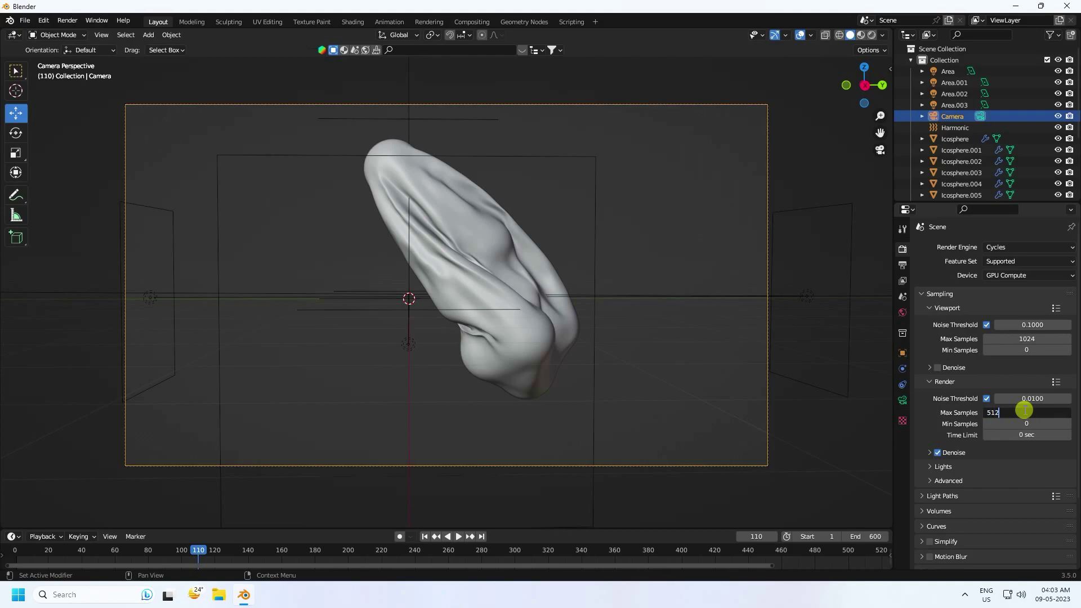
Set the maximum samples to 512 for the final render and 128 for the viewport
{"action": "key", "text": "Return"}
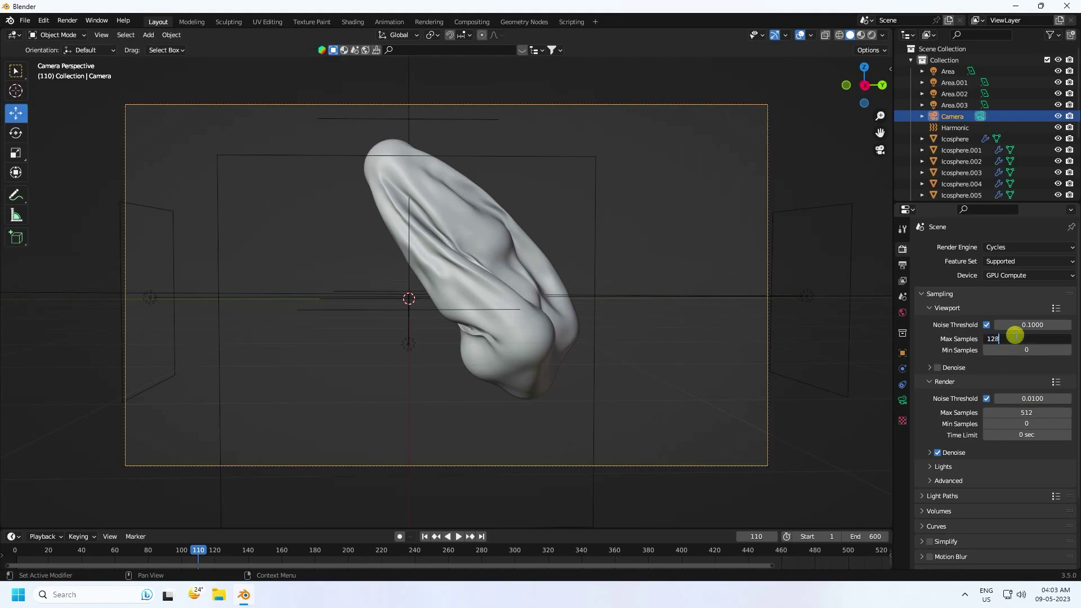
{"action": "left_click", "coordinate": [1013, 336]}
{"action": "type", "text": "128"}
{"action": "key", "text": "Return"}
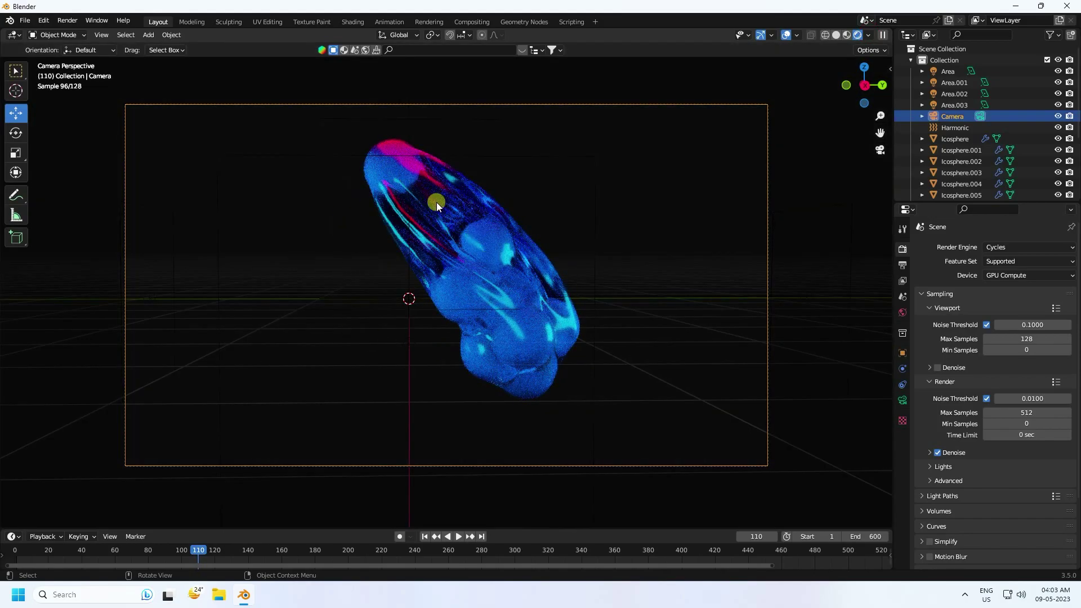
Examine the cloth shape in rendered shading through the camera at frames 160, 196 and 238
{"action": "scroll", "coordinate": [444, 212], "scroll_direction": "up", "scroll_amount": 2}
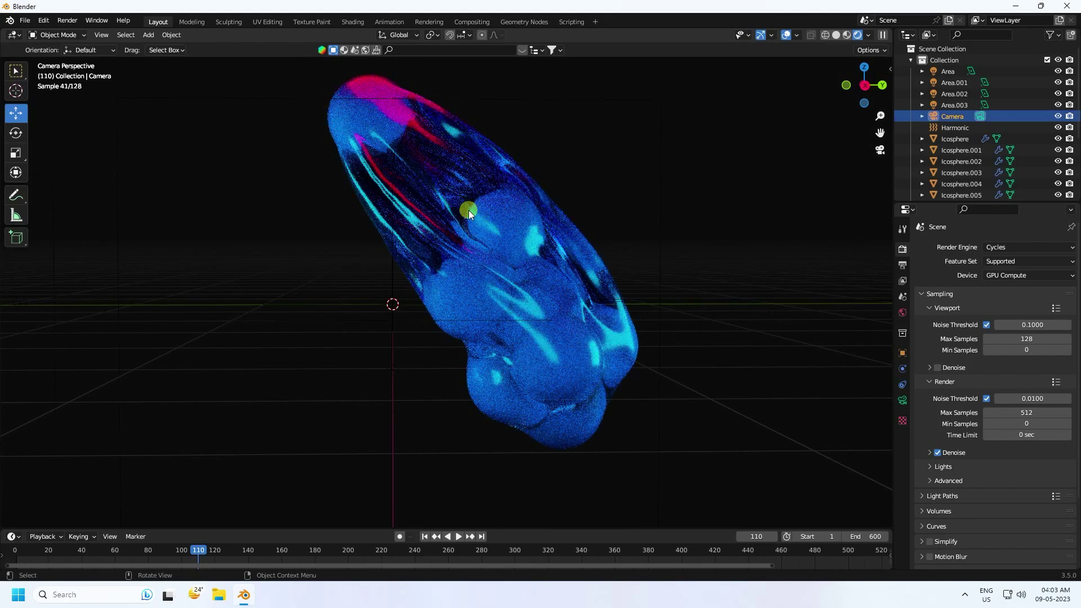
{"action": "left_click", "coordinate": [282, 552]}
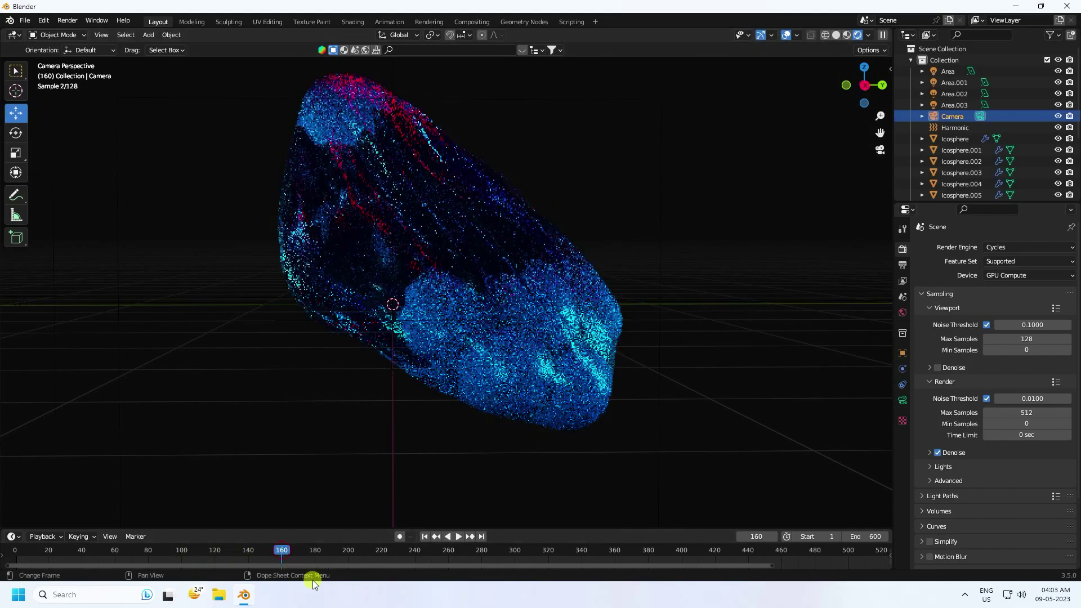
{"action": "left_click", "coordinate": [342, 555]}
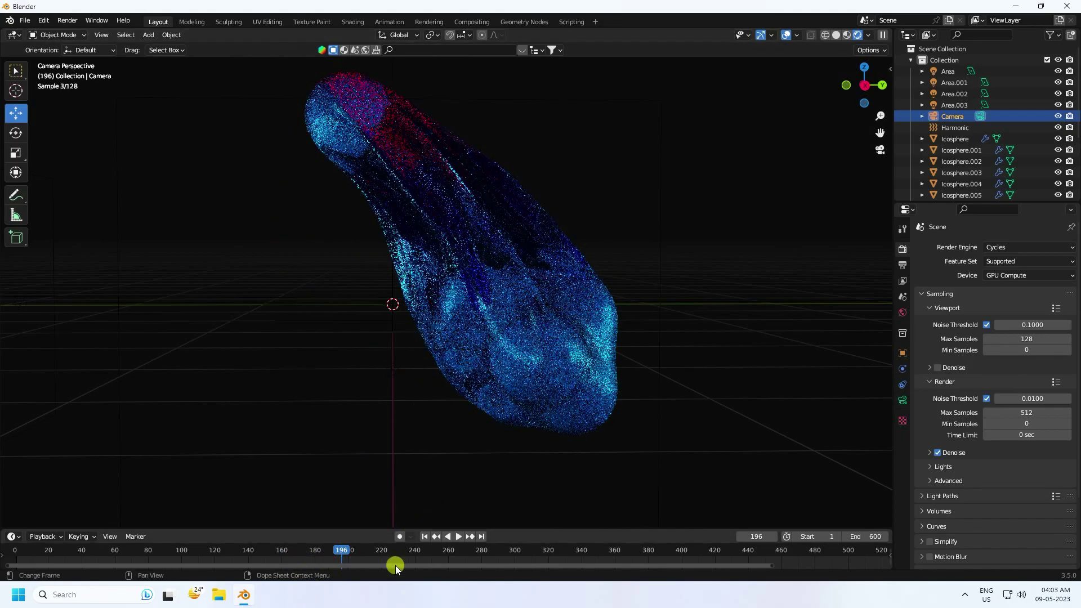
{"action": "left_click", "coordinate": [412, 551]}
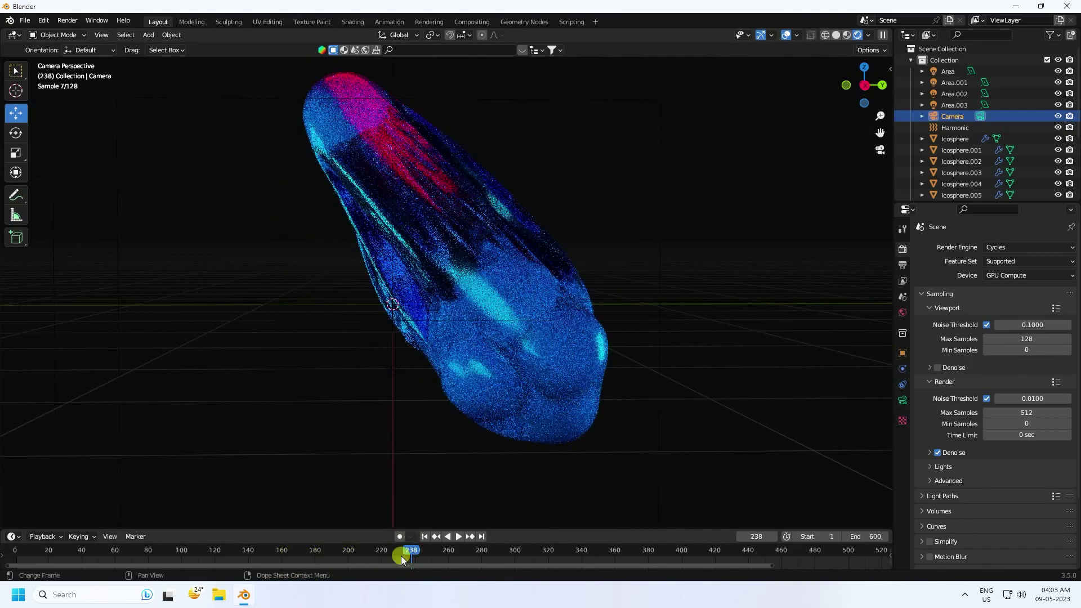
Return to the first frame, switch the viewport to solid shading and play the simulation to about frame 90
{"action": "left_click", "coordinate": [423, 536]}
{"action": "left_click", "coordinate": [846, 34]}
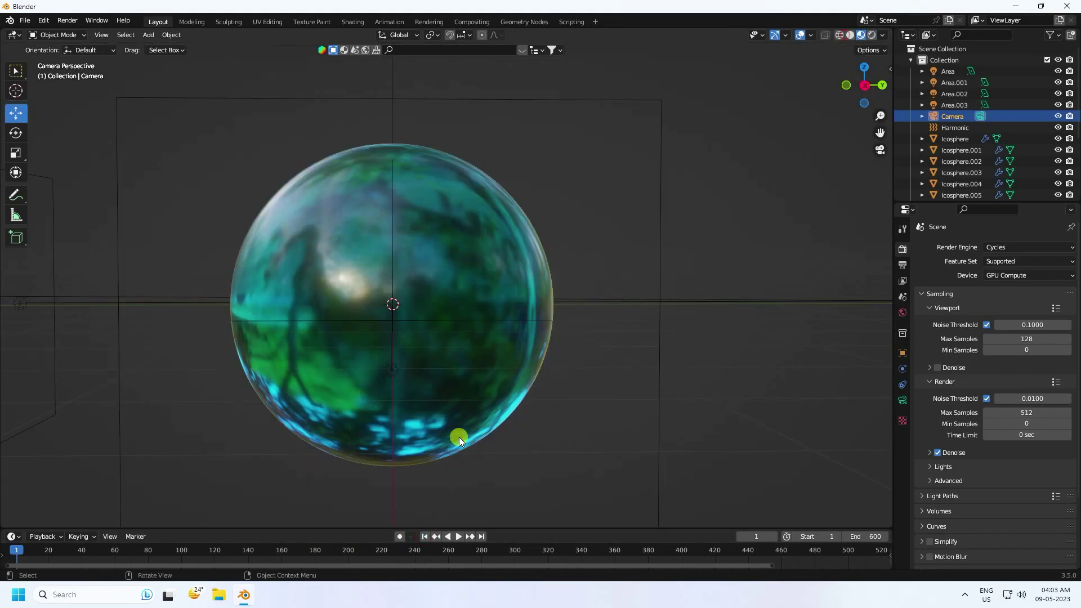
{"action": "scroll", "coordinate": [382, 312], "scroll_direction": "down", "scroll_amount": 2}
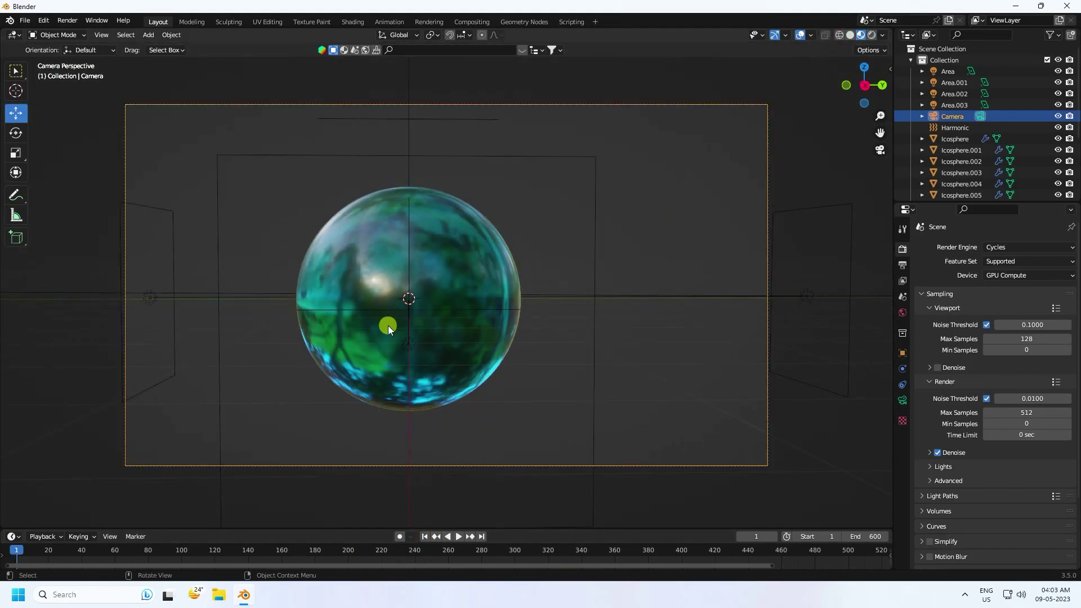
{"action": "scroll", "coordinate": [387, 326], "scroll_direction": "down", "scroll_amount": 2}
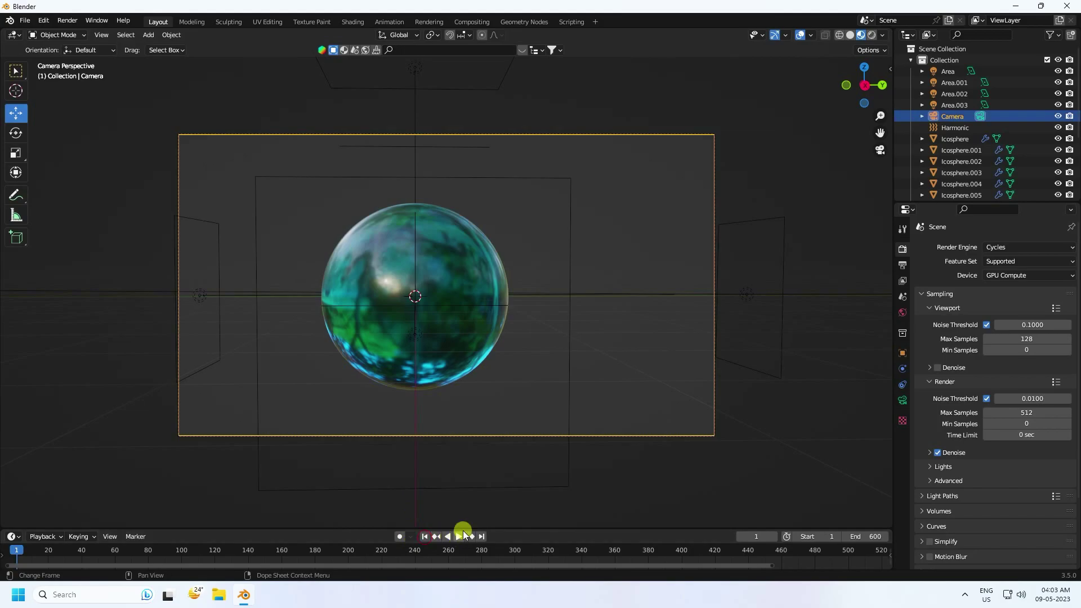
{"action": "left_click", "coordinate": [851, 36]}
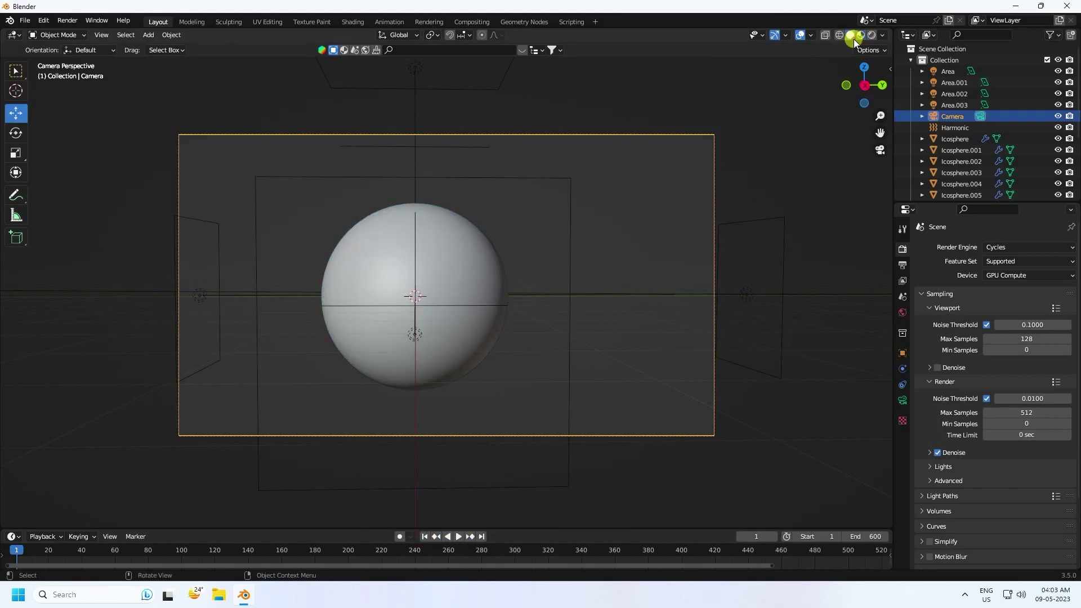
{"action": "left_click", "coordinate": [458, 536]}
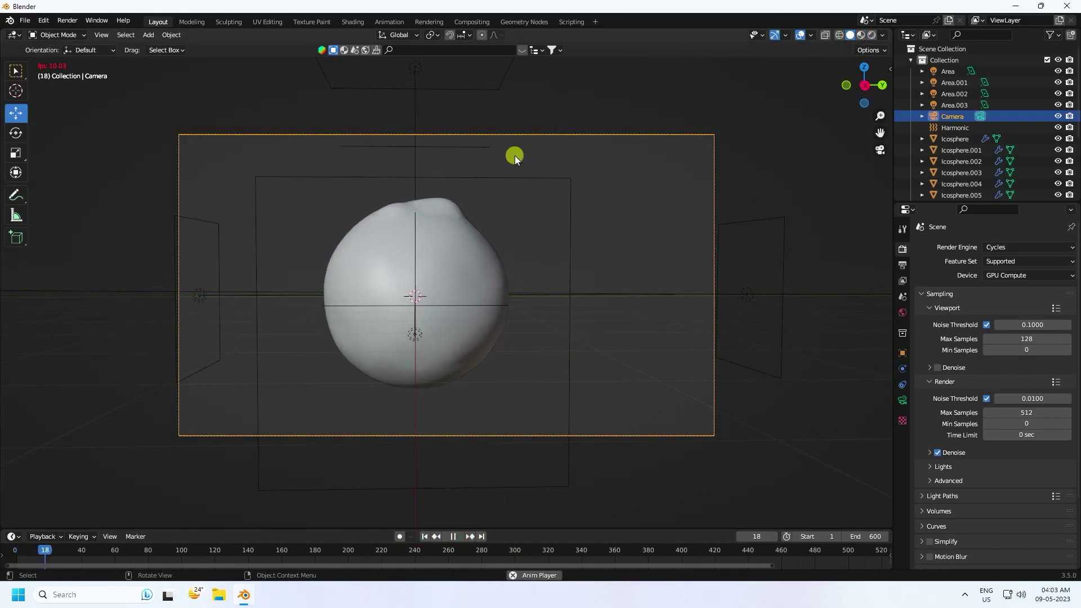
{"action": "scroll", "coordinate": [453, 272], "scroll_direction": "up", "scroll_amount": 2}
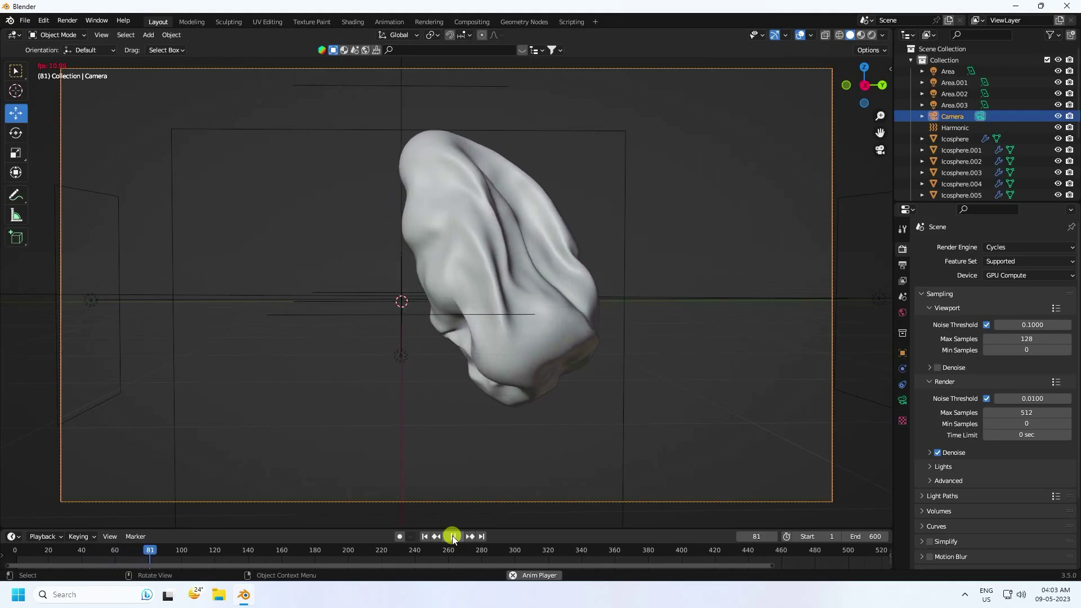
{"action": "left_click", "coordinate": [451, 535]}
Set the output frame rate to 30 fps
{"action": "left_click", "coordinate": [902, 265]}
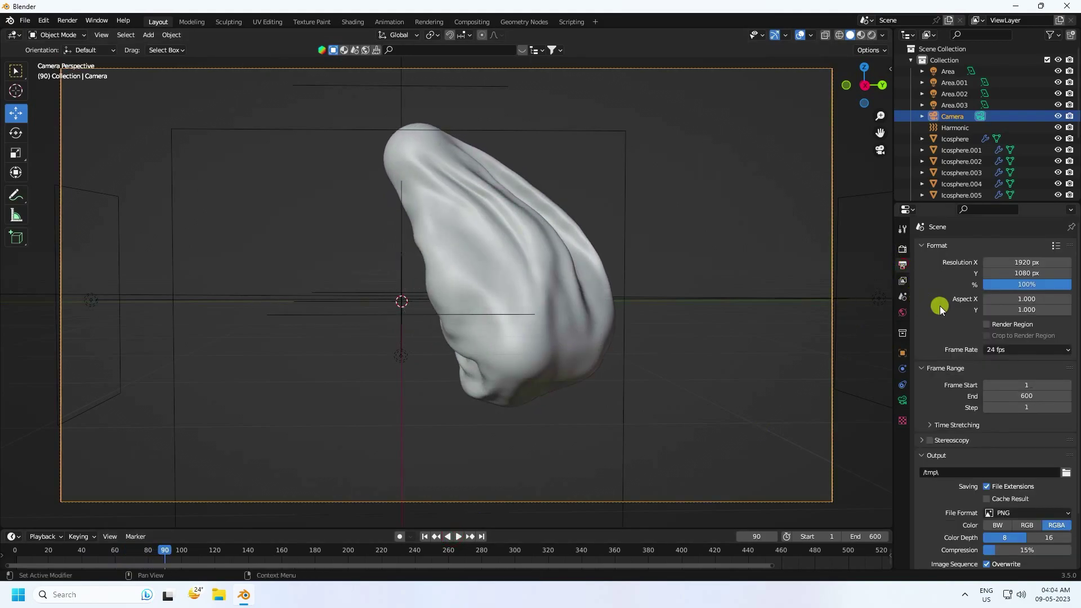
{"action": "left_click", "coordinate": [989, 351]}
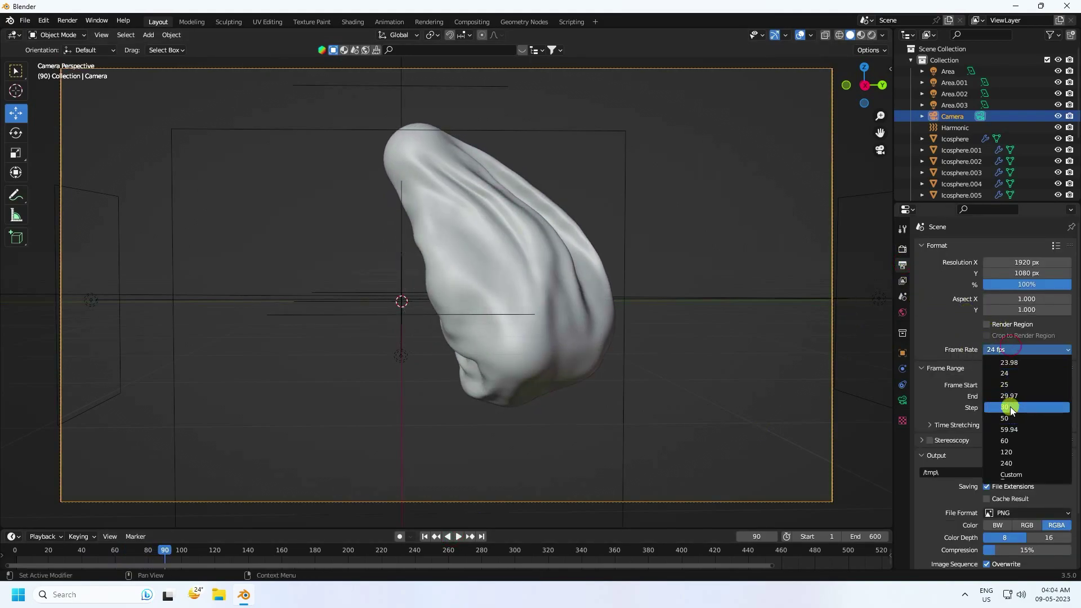
{"action": "left_click", "coordinate": [1008, 406]}
Create a folder named New Folder on the Desktop and set the render output there with the file name A
{"action": "left_click", "coordinate": [1065, 471]}
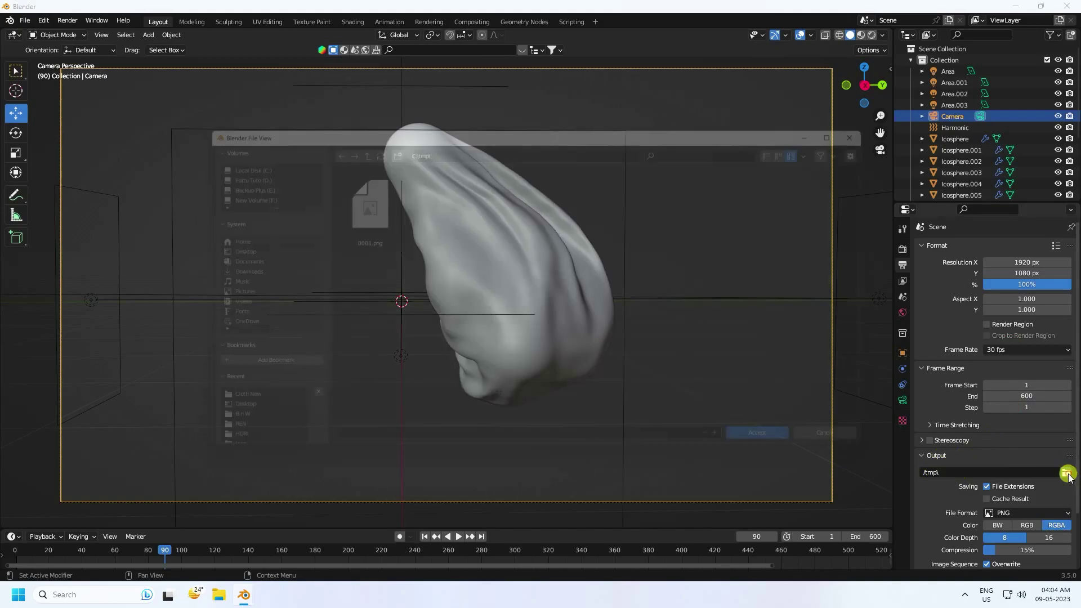
{"action": "left_click", "coordinate": [225, 251]}
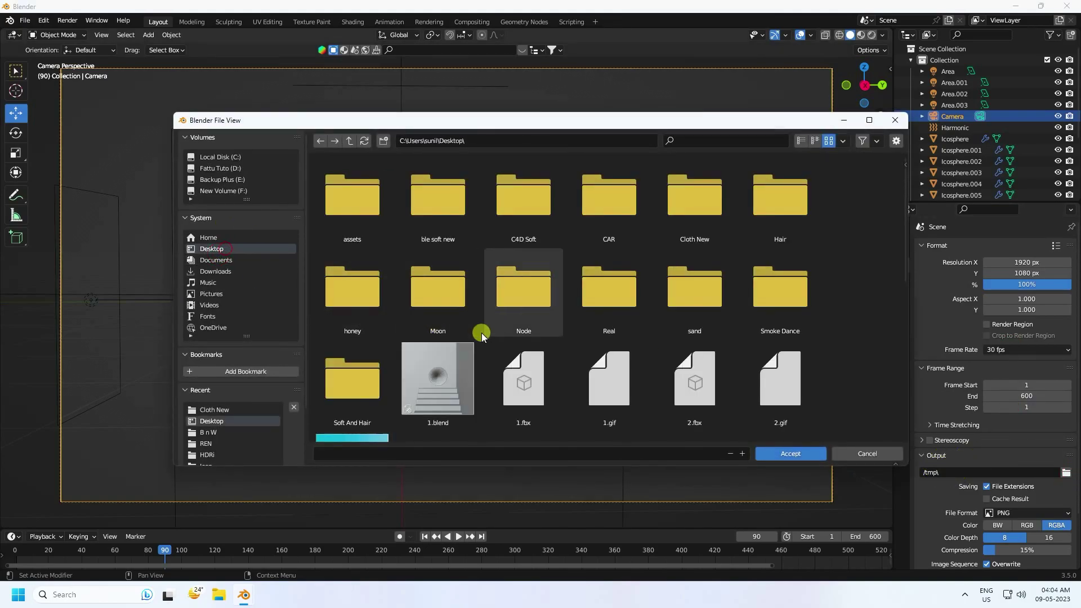
{"action": "right_click", "coordinate": [481, 337]}
{"action": "left_click", "coordinate": [433, 390]}
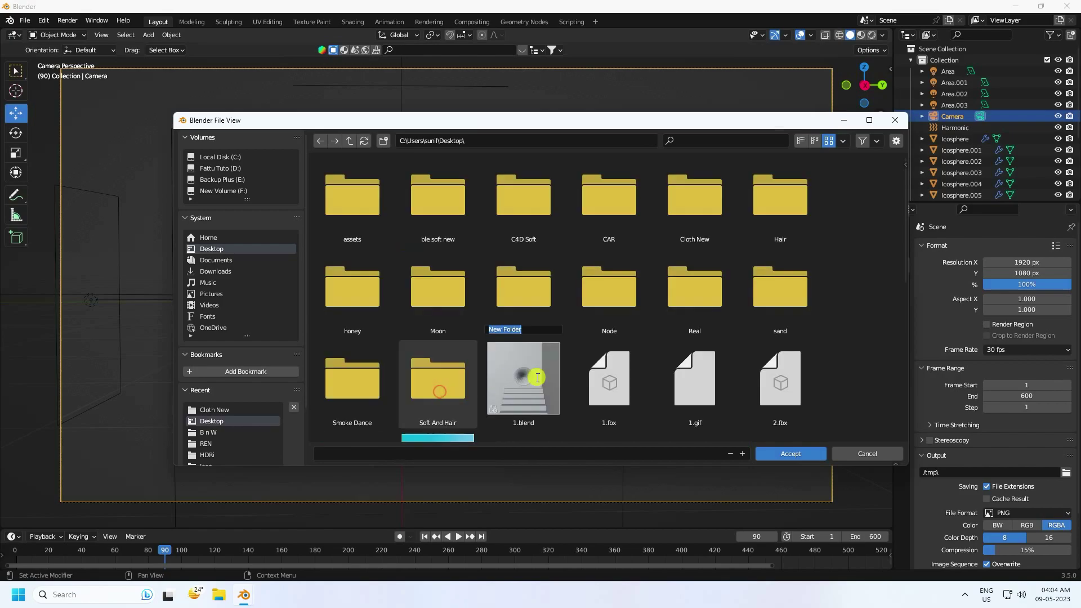
{"action": "double_click", "coordinate": [526, 294]}
{"action": "left_click", "coordinate": [456, 452]}
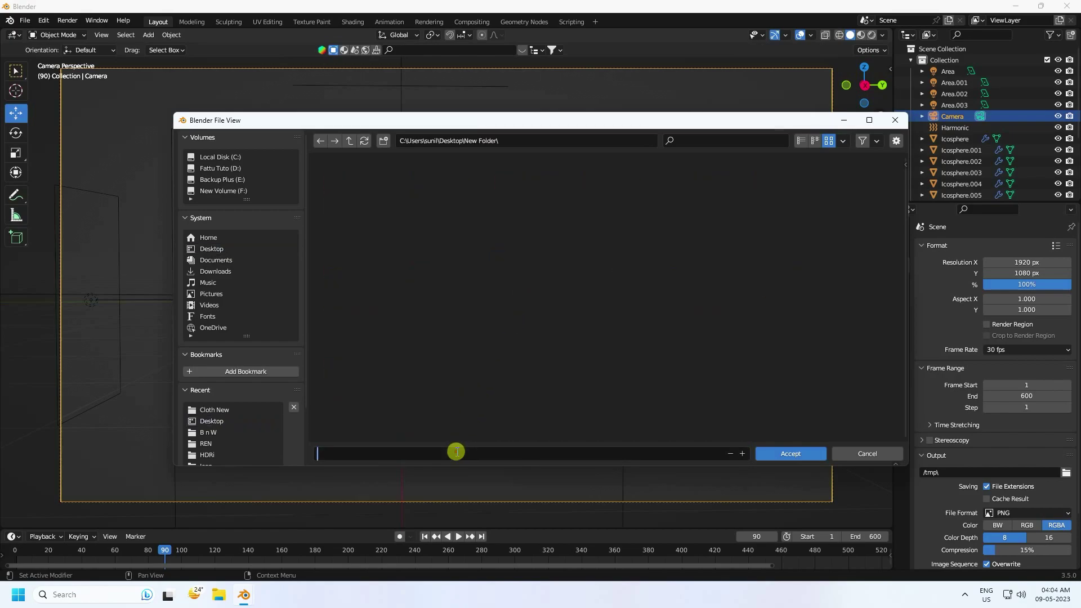
{"action": "left_click", "coordinate": [787, 456]}
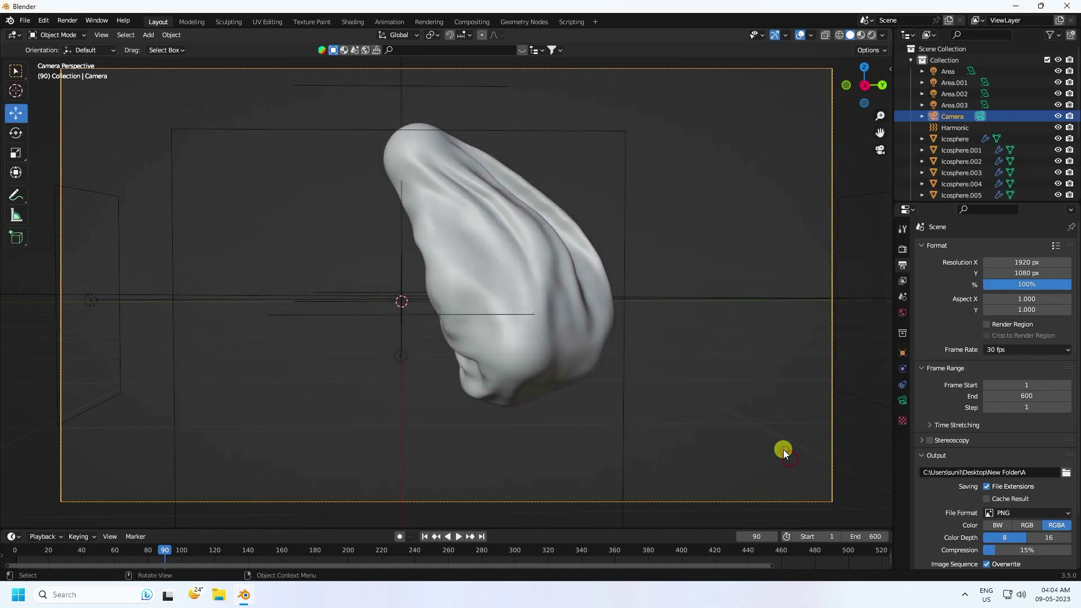
Move the timeline to frame 223 and render that frame as a still image
{"action": "left_click", "coordinate": [423, 536]}
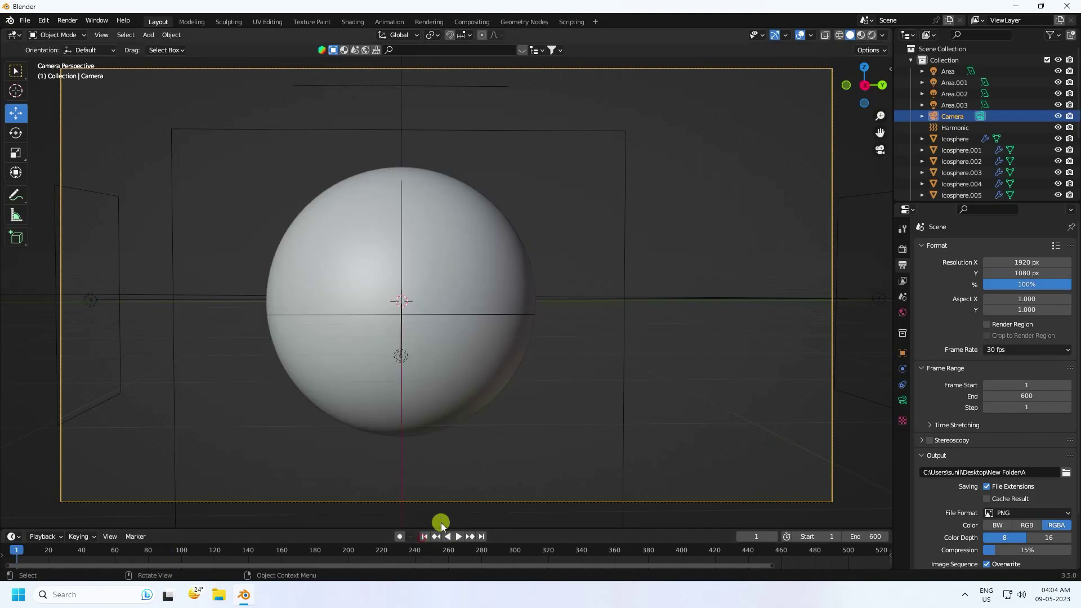
{"action": "left_click", "coordinate": [67, 20]}
{"action": "left_click_drag", "start_coordinate": [299, 553], "coordinate": [366, 552]}
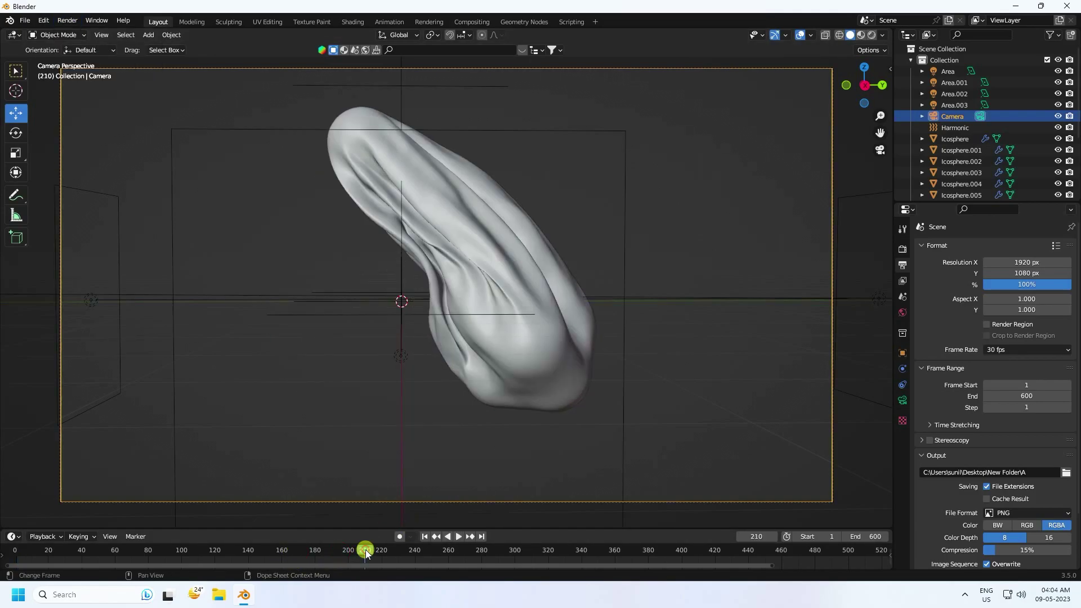
{"action": "left_click", "coordinate": [406, 555]}
{"action": "left_click_drag", "start_coordinate": [407, 555], "coordinate": [386, 550]}
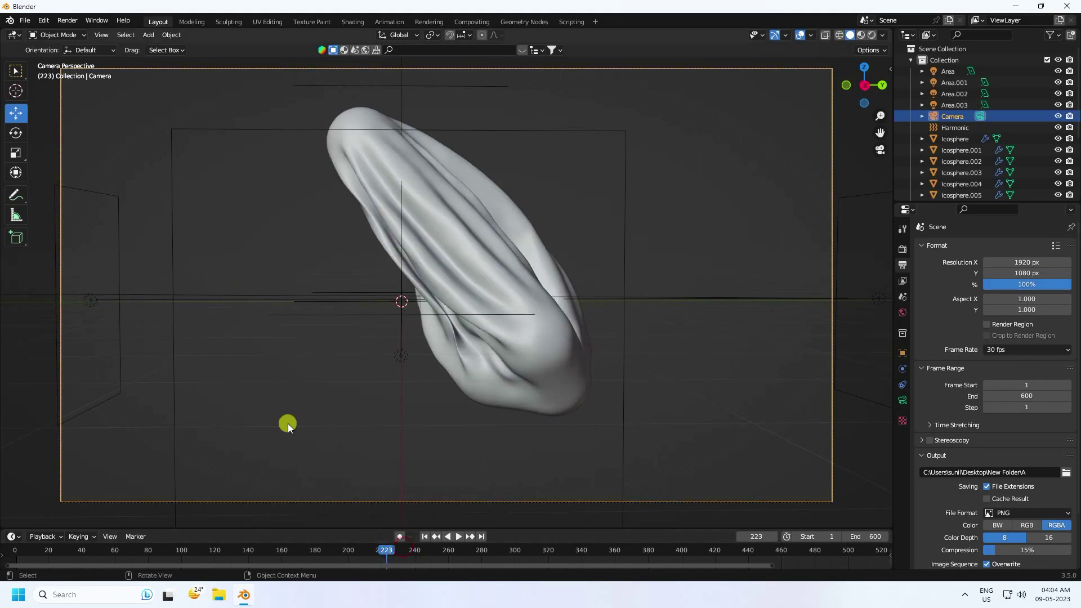
{"action": "left_click", "coordinate": [69, 22]}
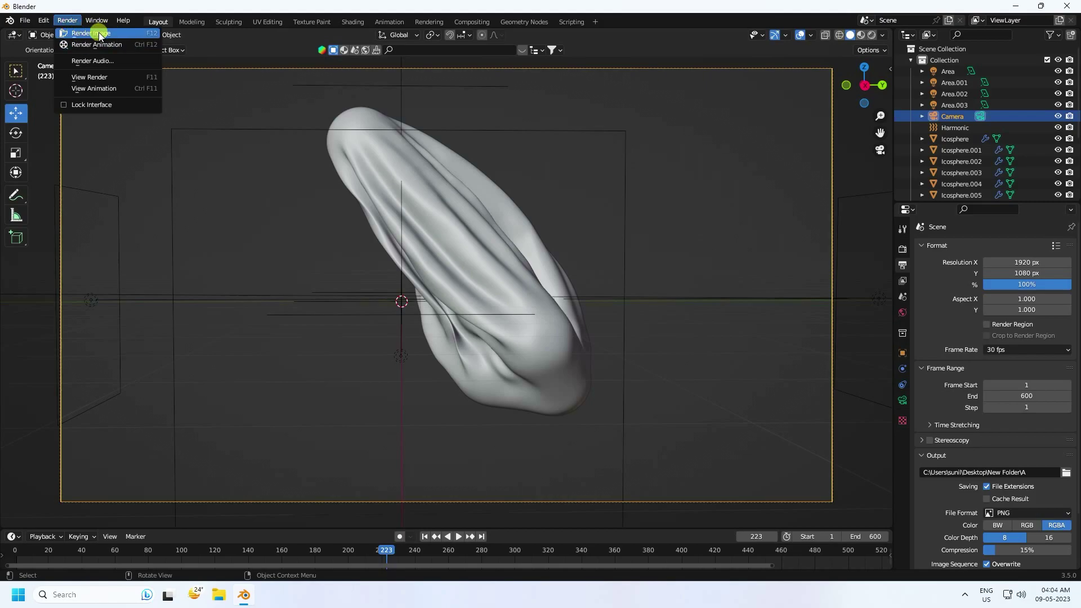
{"action": "left_click", "coordinate": [99, 34]}
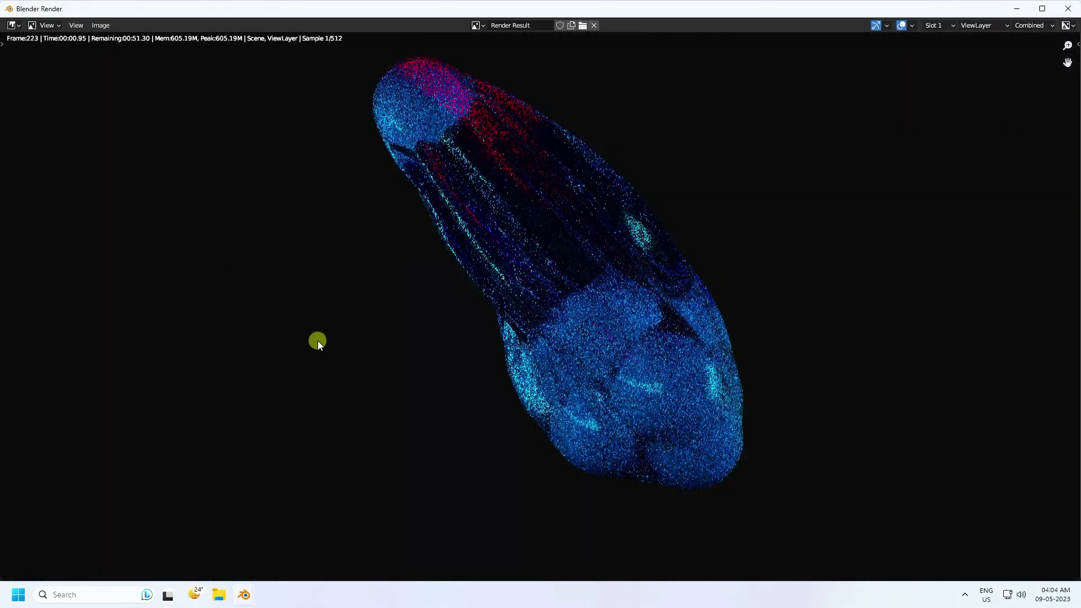